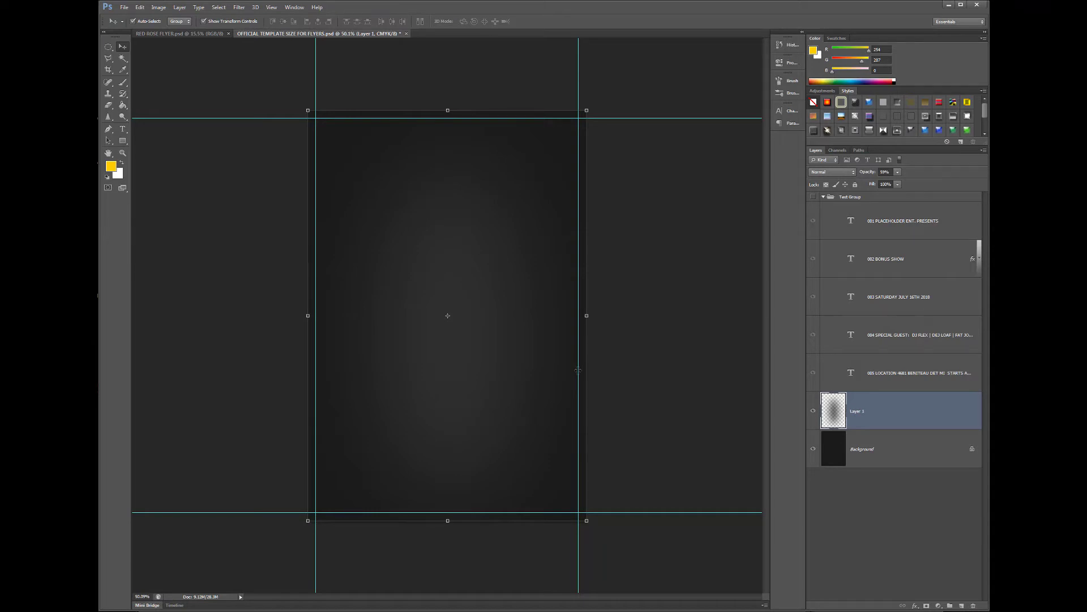
Step: Briefly show the flyer's text layers to check the layout, then hide them again
left_click(814, 199)
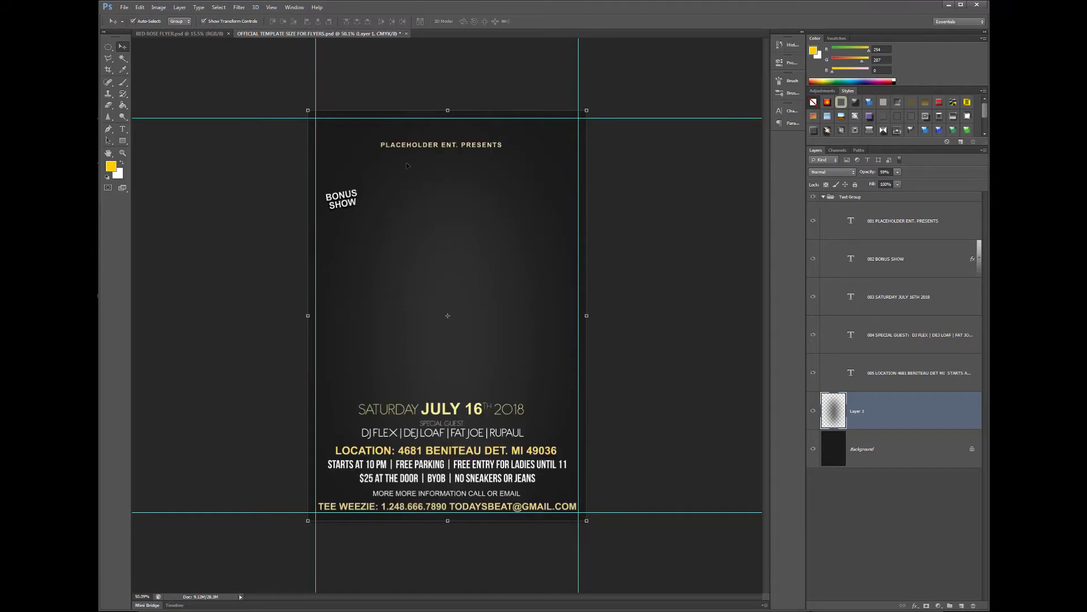
left_click(621, 179)
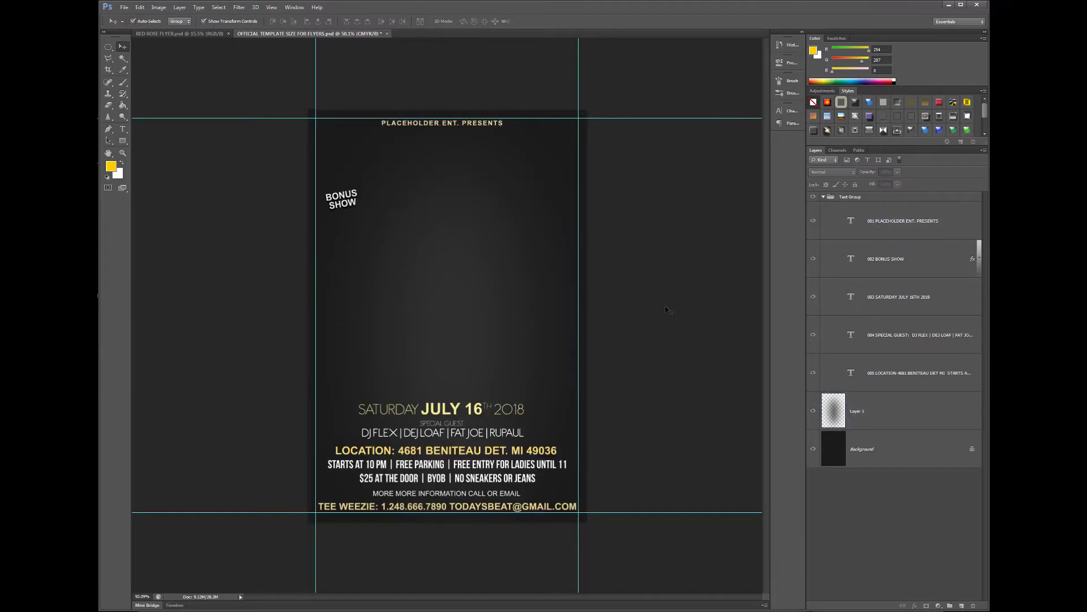
left_click(814, 197)
Step: Place the disco-ball image and scale it small into the flyer's top-left
left_click_drag(997, 238, 448, 317)
left_click_drag(588, 173, 487, 278)
left_click_drag(420, 369, 468, 179)
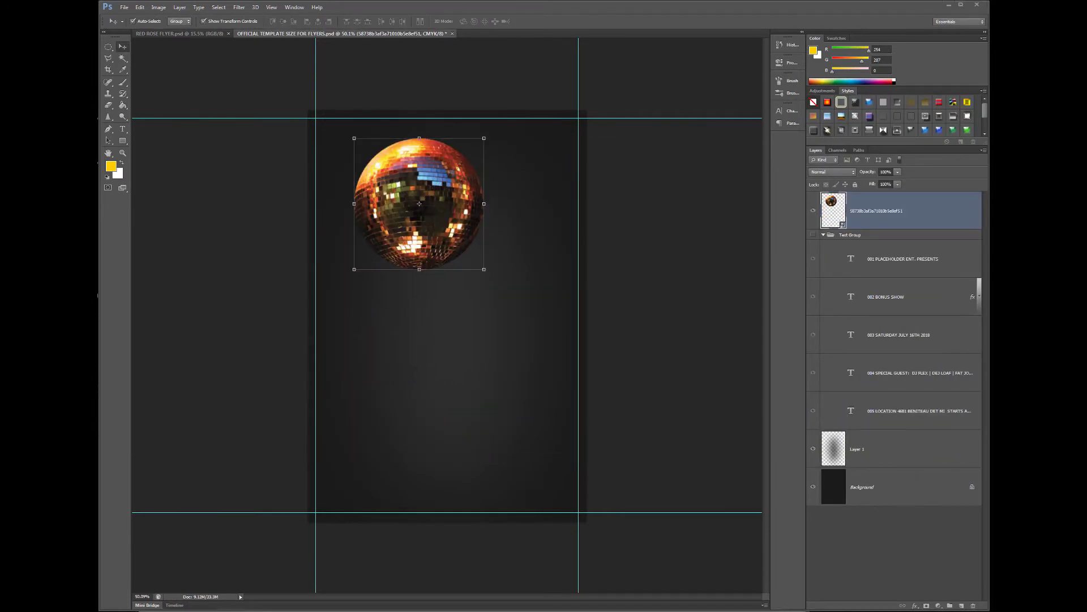
left_click_drag(484, 269, 444, 232)
left_click_drag(397, 186, 348, 163)
Step: Open the model cut-out image file
left_click(124, 6)
left_click(136, 24)
scroll(911, 366, "down", 5)
scroll(736, 371, "down", 5)
scroll(567, 375, "down", 5)
scroll(415, 374, "down", 3)
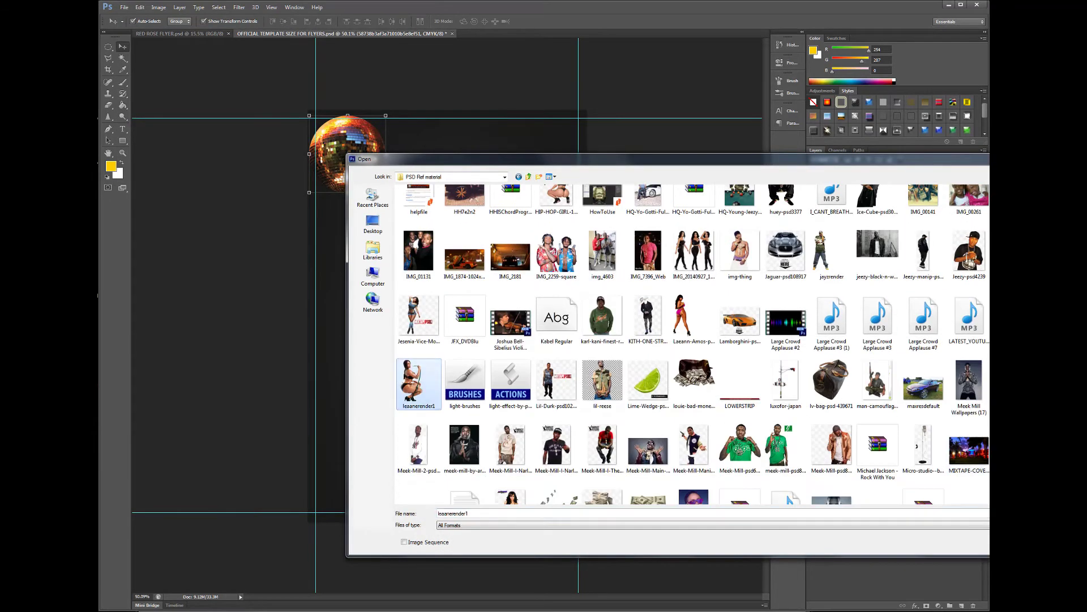
scroll(464, 428, "down", 3)
scroll(464, 427, "down", 3)
scroll(464, 428, "down", 1)
double_click(464, 428)
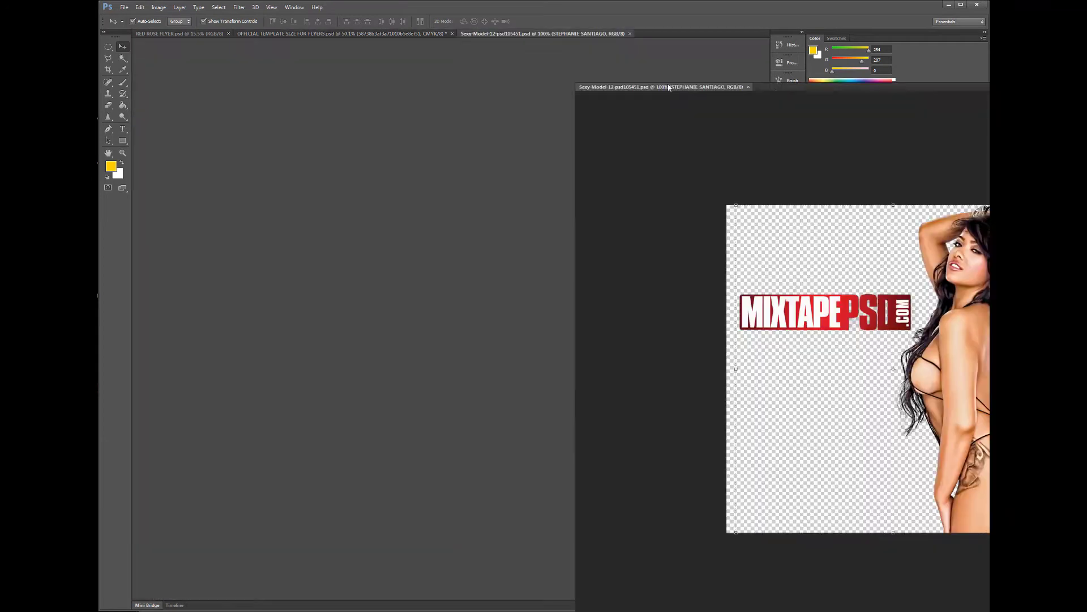
Step: Drag the model into the flyer, scale her, and place the city-skyline photo
left_click(140, 6)
left_click(122, 45)
left_click_drag(403, 188, 383, 135)
key("Return")
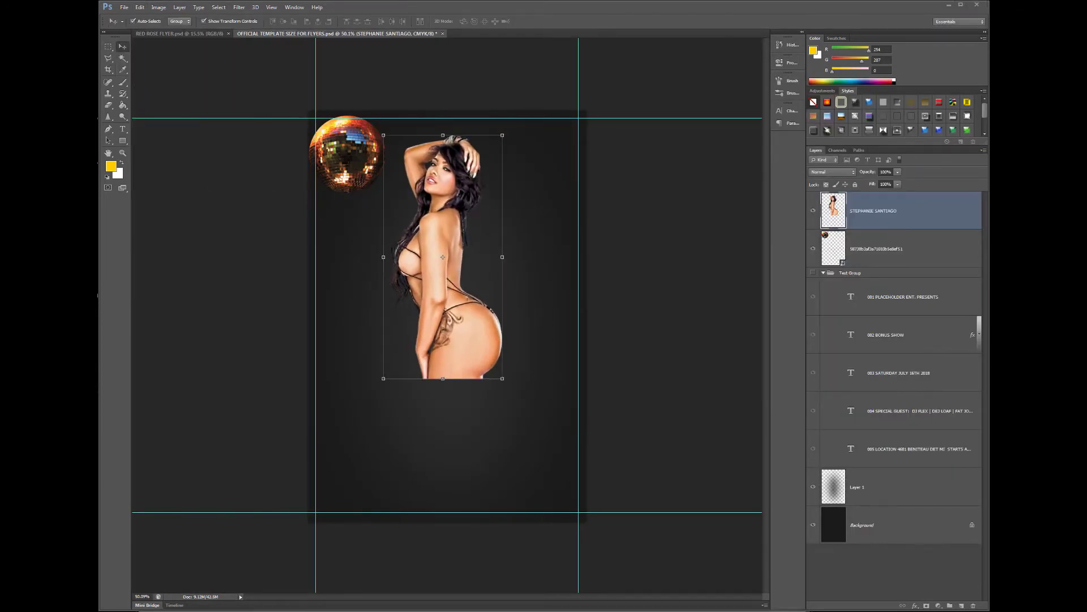
scroll(498, 283, "down", 5)
double_click(546, 230)
Step: Scale the skyline photo to cover the flyer and move it beneath the model and disco ball
left_click_drag(621, 431, 740, 510)
left_click_drag(510, 368, 499, 294)
key("Return")
right_click(906, 210)
left_click_drag(907, 211, 906, 266)
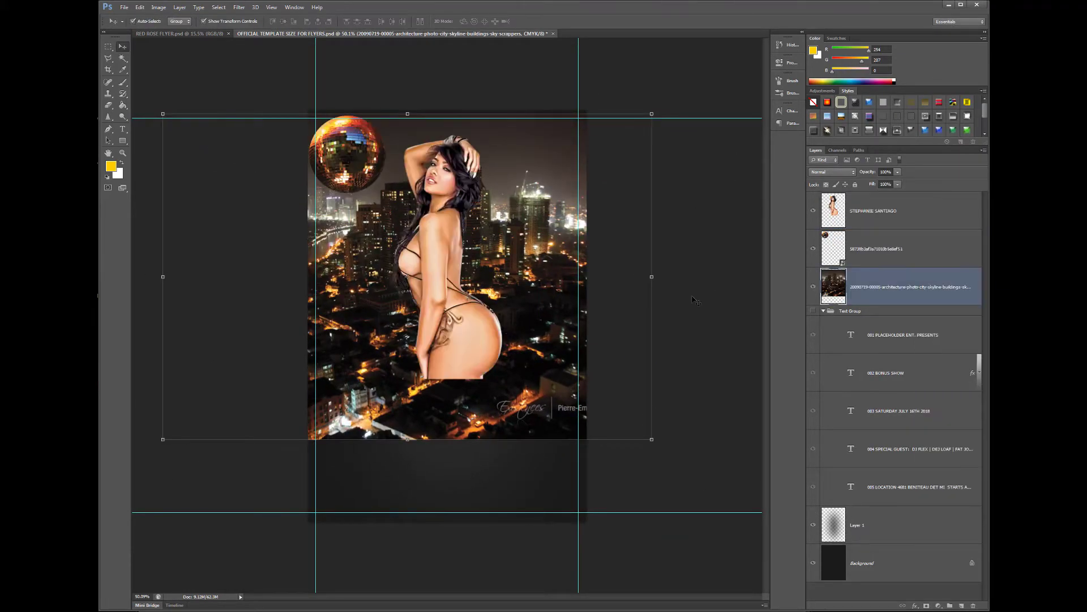
key("Return")
Step: Brighten the skyline with Levels, setting the white point to 217
key("ctrl+l")
left_click_drag(793, 173, 777, 172)
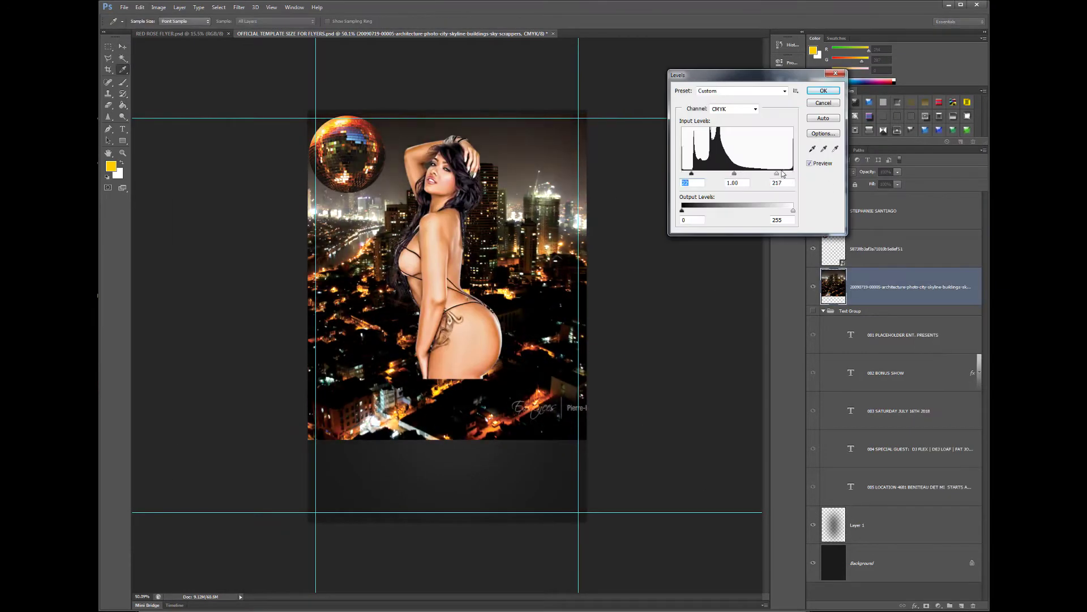
key("Return")
Step: Enlarge the disco ball behind the model, undo extra resizing, and add an empty layer
left_click(884, 248)
left_click_drag(385, 192, 554, 362)
key("Return")
right_click(865, 258)
key("Escape")
key("ctrl+alt+z")
key("ctrl+alt+z")
key("ctrl+alt+z")
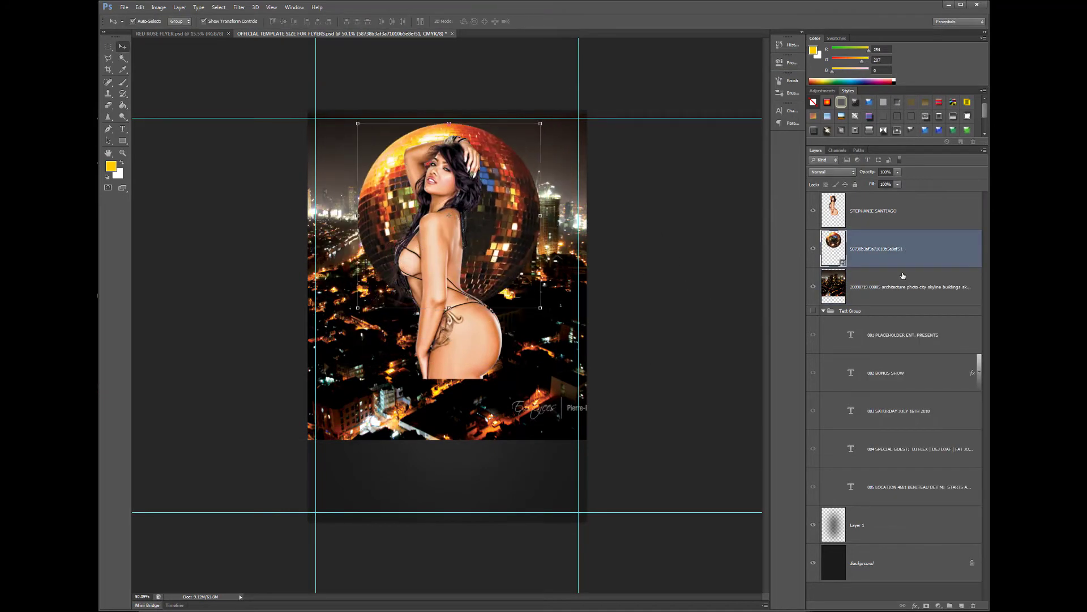
left_click(903, 277)
key("ctrl+shift+alt+n")
Step: Paint yellow and purple glows on the new layer with the Brush
key("b")
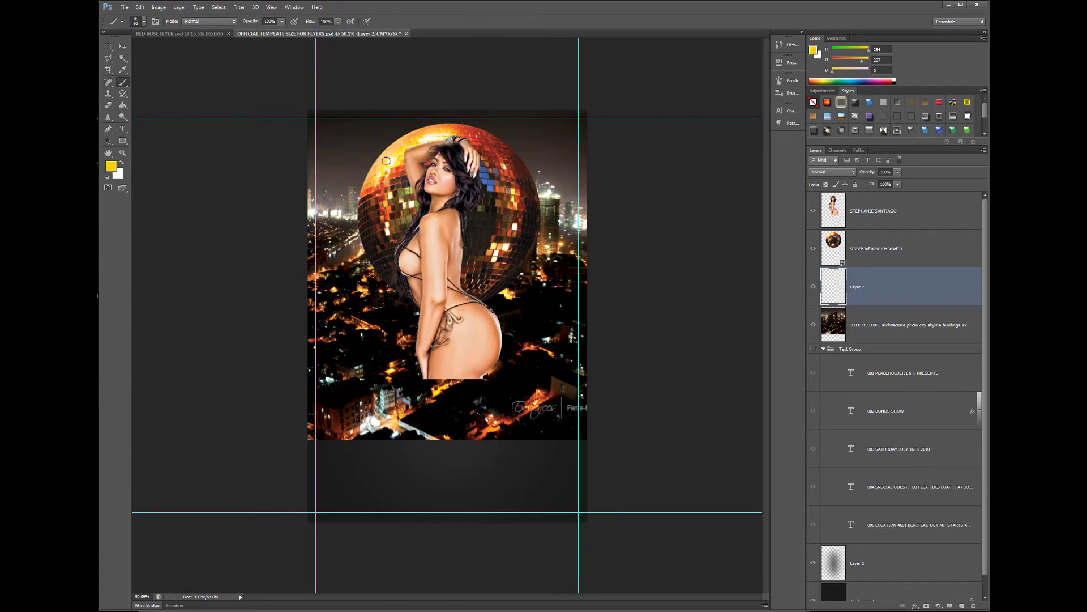
left_click_drag(385, 161, 340, 238)
left_click(111, 166)
left_click_drag(317, 294, 408, 340)
left_click(111, 166)
left_click(853, 314)
left_click_drag(498, 283, 578, 339)
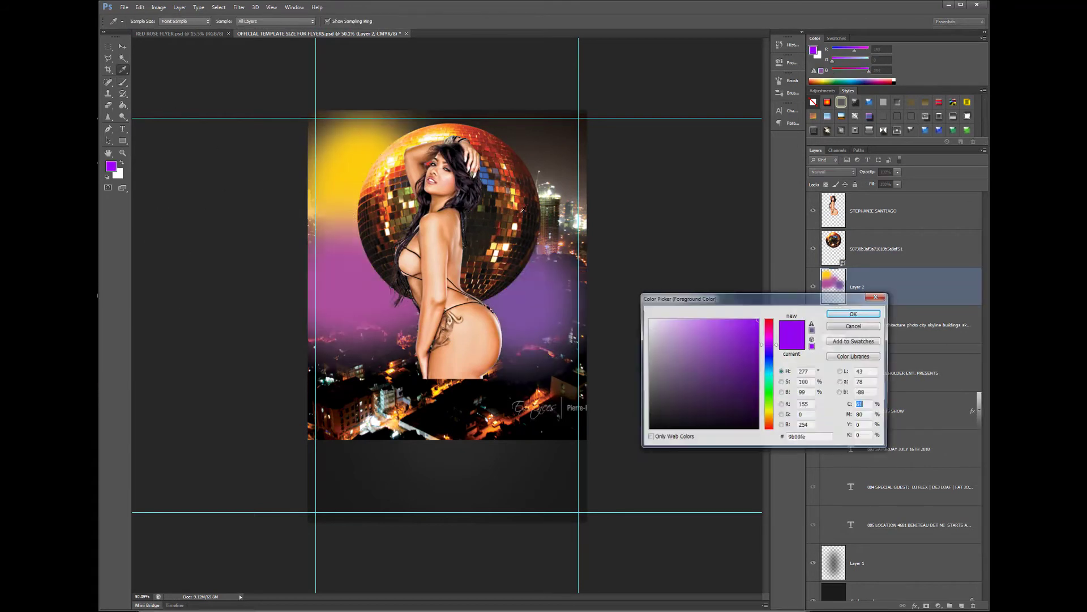
left_click_drag(544, 203, 538, 306)
Step: Add a red glow top right plus green and orange glows across the lower flyer
left_click(111, 166)
left_click(854, 314)
left_click_drag(481, 130, 566, 187)
left_click(111, 166)
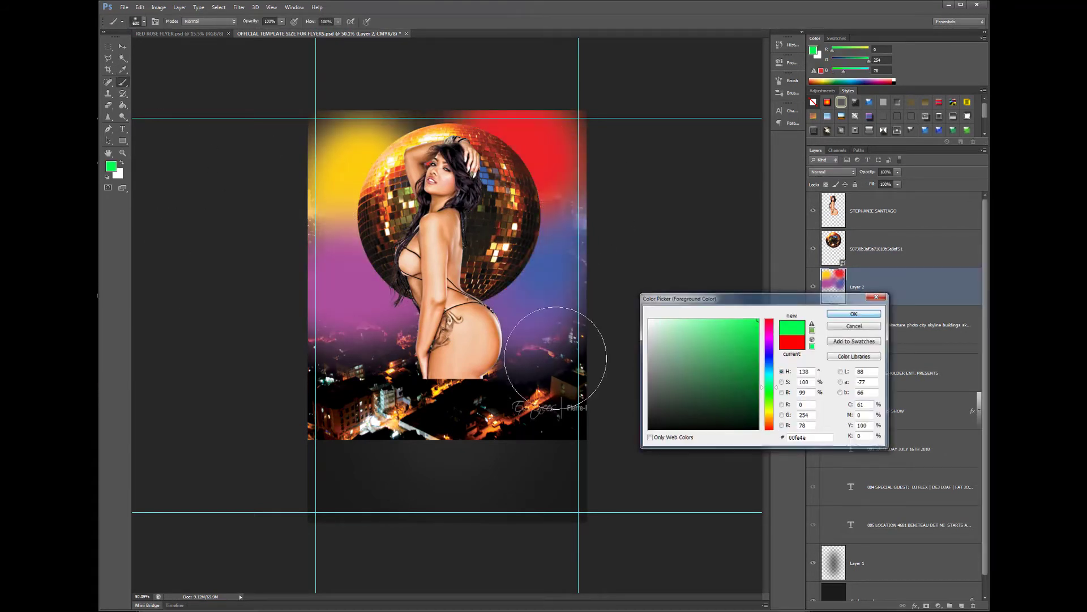
left_click(853, 314)
left_click_drag(335, 351, 499, 396)
left_click(111, 165)
left_click(853, 314)
left_click_drag(544, 368, 604, 363)
Step: Set the glow layer's blend mode to Divide
left_click(832, 171)
scroll(832, 172, "down", 20)
scroll(832, 172, "up", 1)
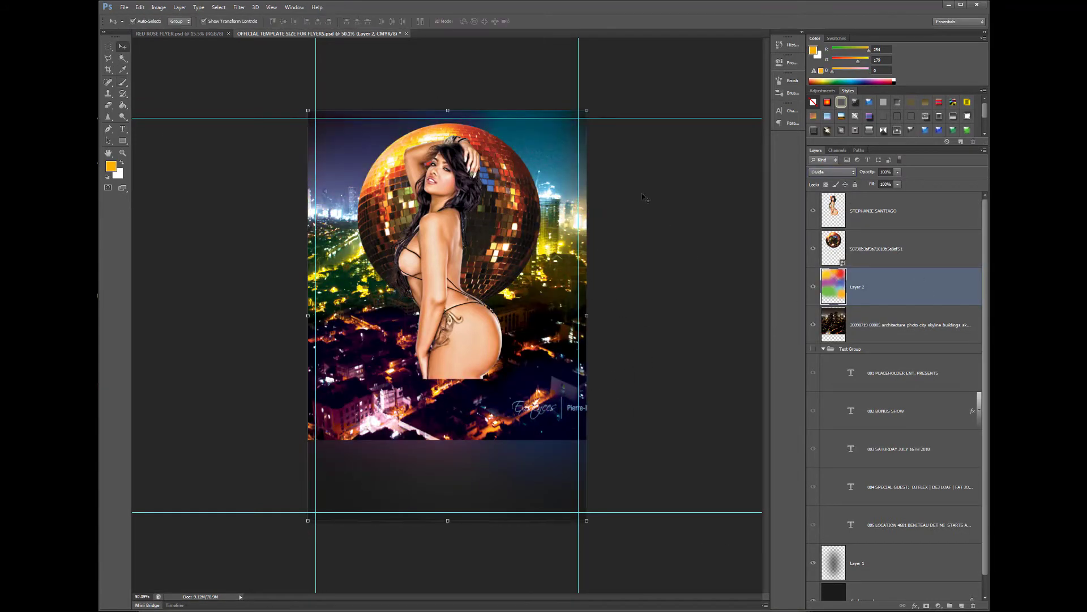
Step: Erase the skyline photo's lower part so it fades into the dark backdrop
key("alt+bracketleft")
left_click(110, 115)
left_click_drag(584, 485, 432, 163)
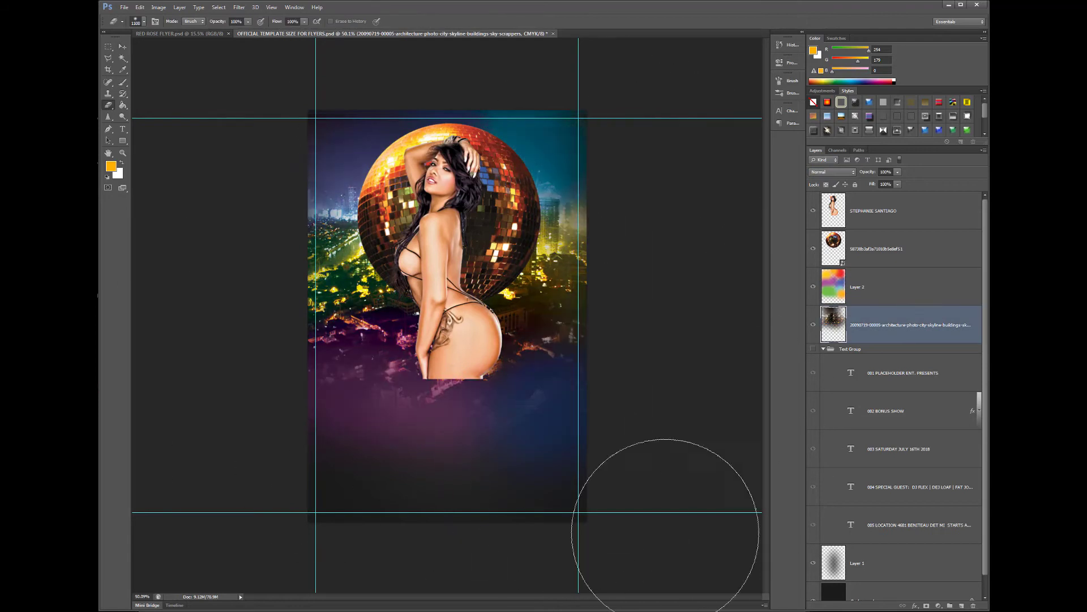
Step: Start shrinking the disco ball behind the model with Free Transform
key("alt+bracketright")
key("alt+bracketright")
key("ctrl+t")
mouse_move(538, 275)
left_mouse_down()
mouse_move(512, 248)
mouse_move(520, 309)
left_mouse_up()
Step: Make two disco-ball copies, one at the lower right and one at the top-left corner
key("Return")
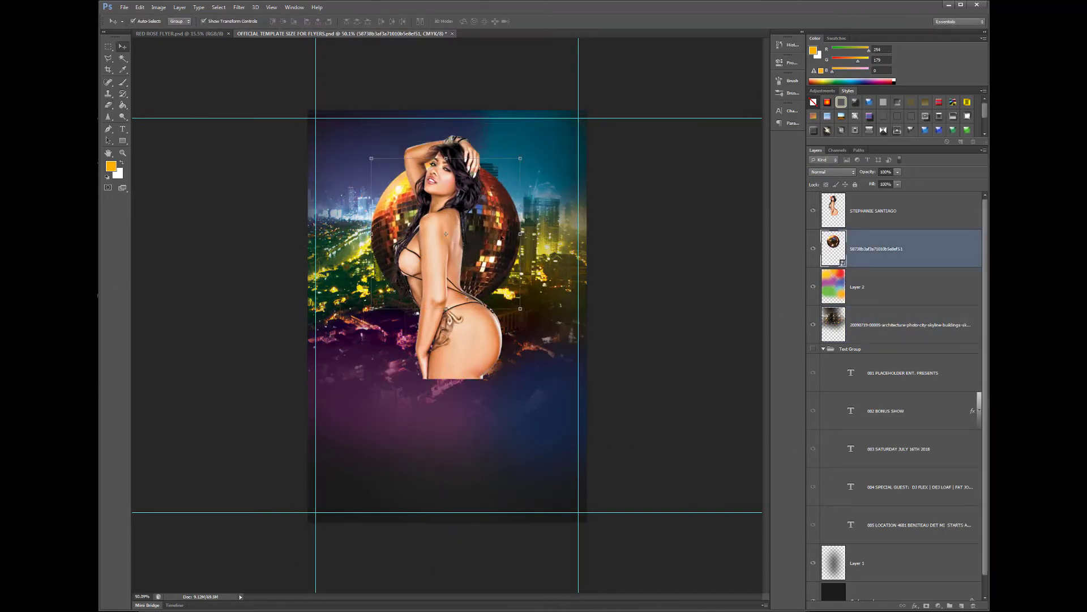
key("ctrl+t")
left_click_drag(606, 356, 568, 323)
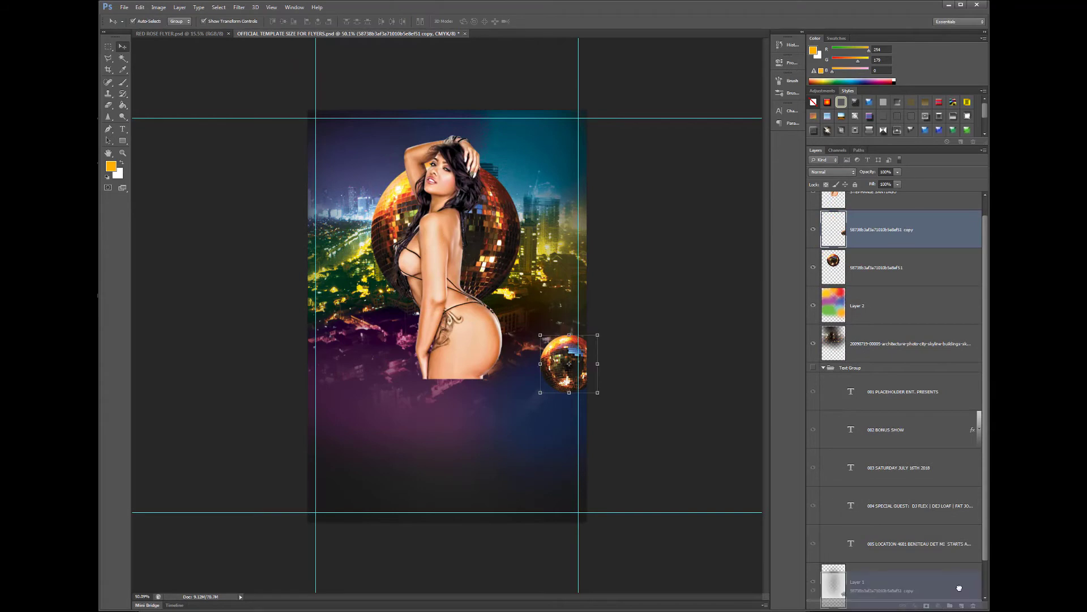
left_click_drag(959, 588, 961, 606)
left_click_drag(558, 342, 316, 108)
Step: Darken the glow layer with Levels black point 33 and set its opacity to 49%
left_click(907, 324)
left_click(158, 7)
left_click(267, 48)
left_click_drag(682, 174, 696, 175)
left_click(818, 91)
left_click_drag(897, 171, 877, 184)
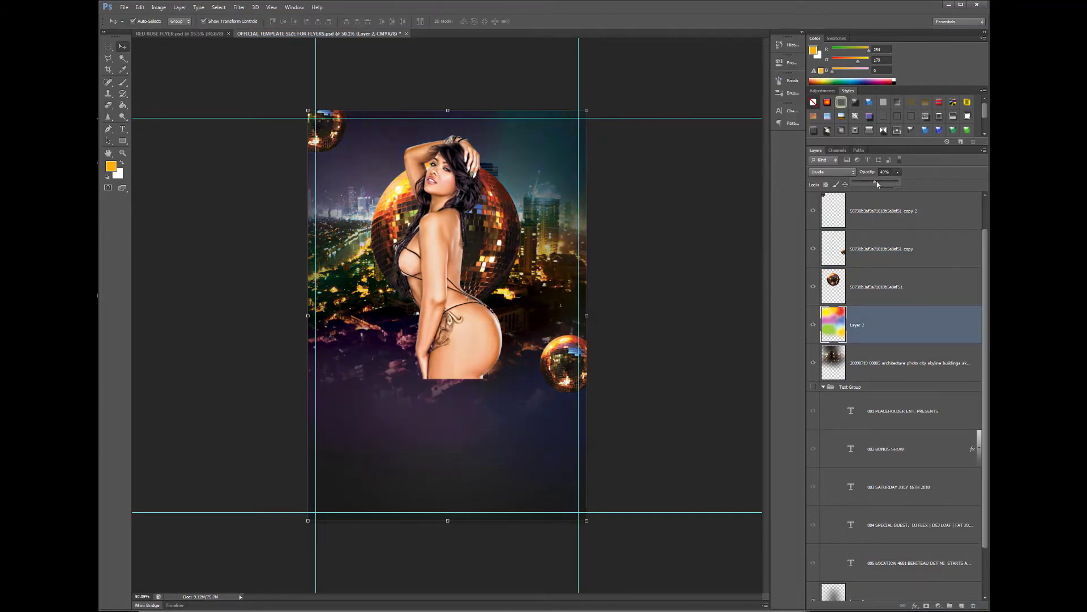
Step: Shrink the large disco ball to about 80%
left_click(520, 211)
key("ctrl+t")
left_click_drag(480, 230, 504, 271)
key("Return")
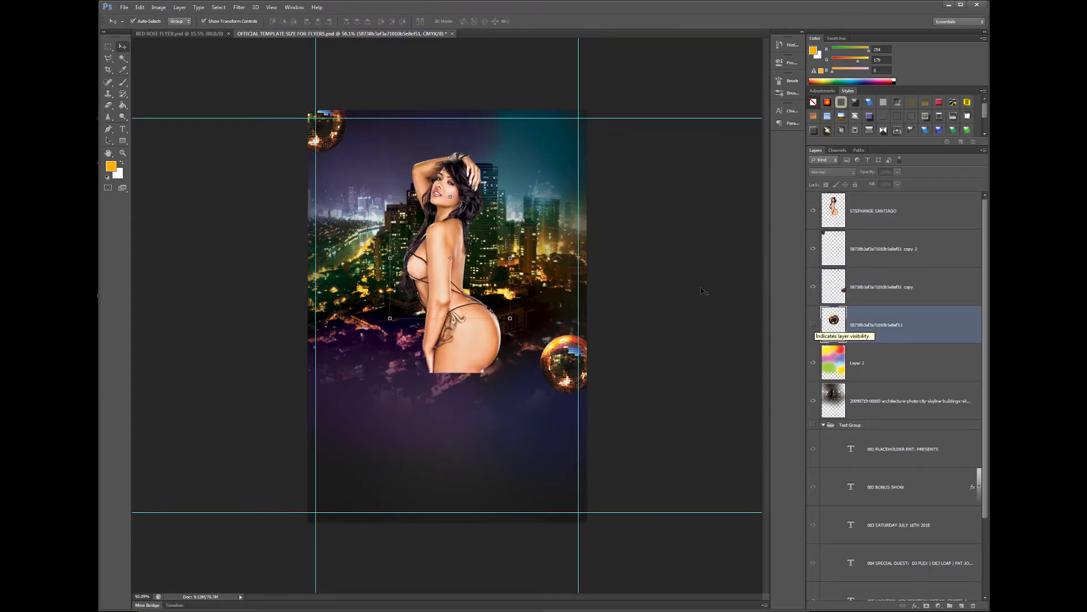
Step: Browse to the SPLASH image in the Open dialog, then cancel it
key("ctrl+o")
scroll(691, 345, "down", 3)
scroll(691, 346, "down", 3)
scroll(691, 346, "down", 3)
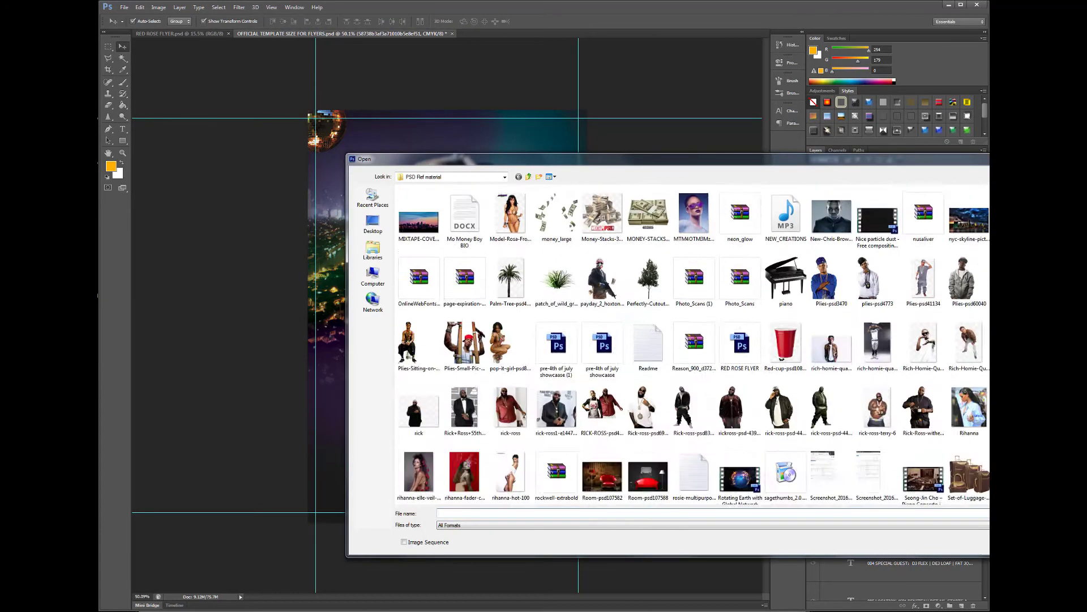
scroll(623, 340, "down", 10)
left_click(827, 318)
mouse_move(865, 453)
left_mouse_down()
mouse_move(862, 477)
mouse_move(869, 447)
left_mouse_up()
key("Escape")
Step: Choose File > Place to bring an image into the flyer
left_click(124, 7)
left_click(141, 193)
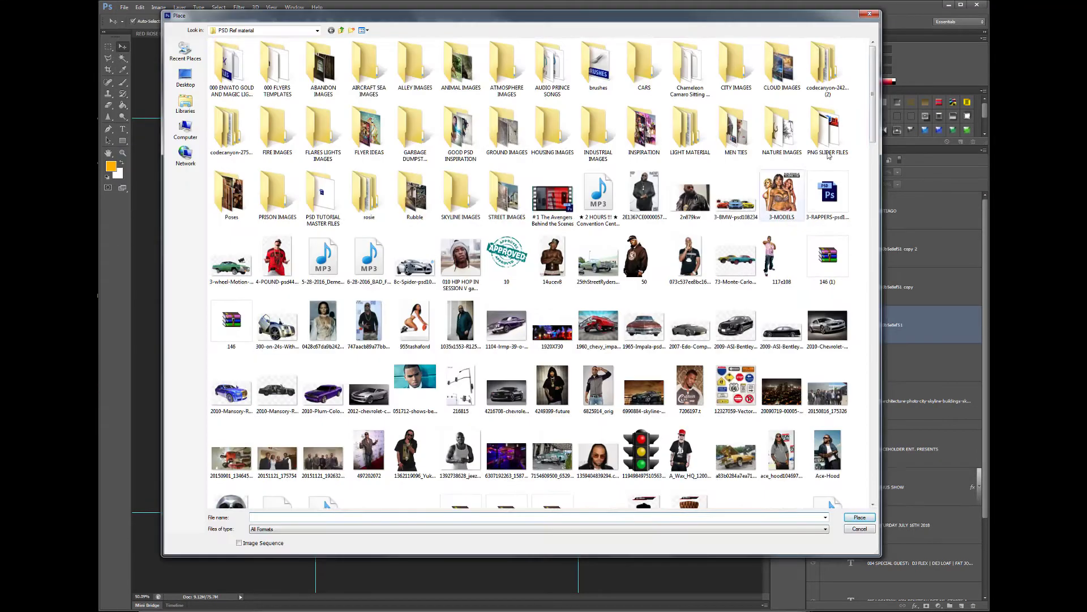
left_click_drag(873, 94, 873, 386)
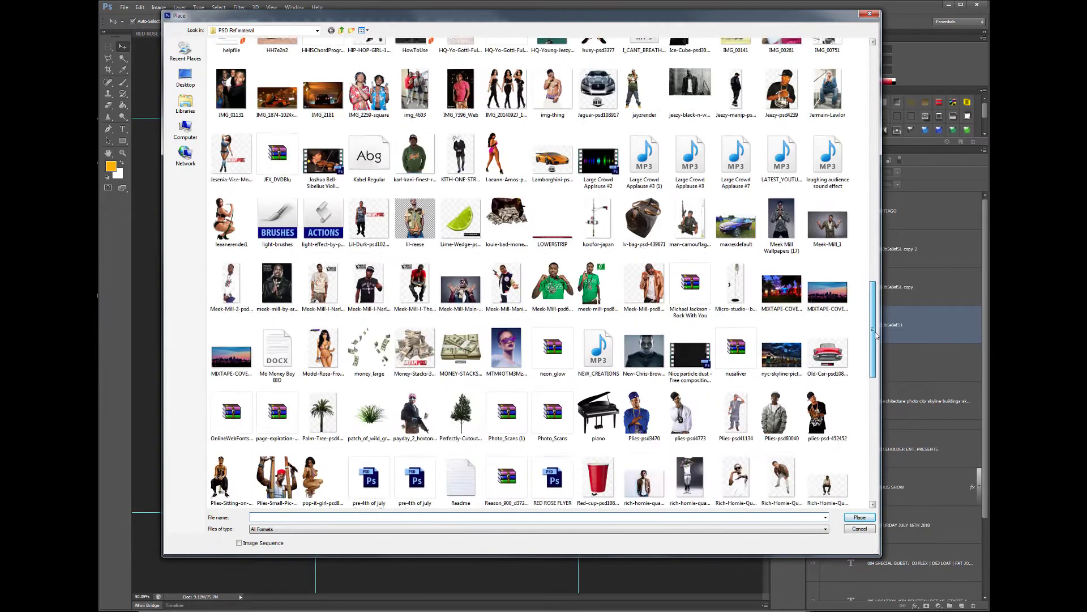
Step: Place the SPLASH paint image and fit it around the model's hips
left_click(369, 419)
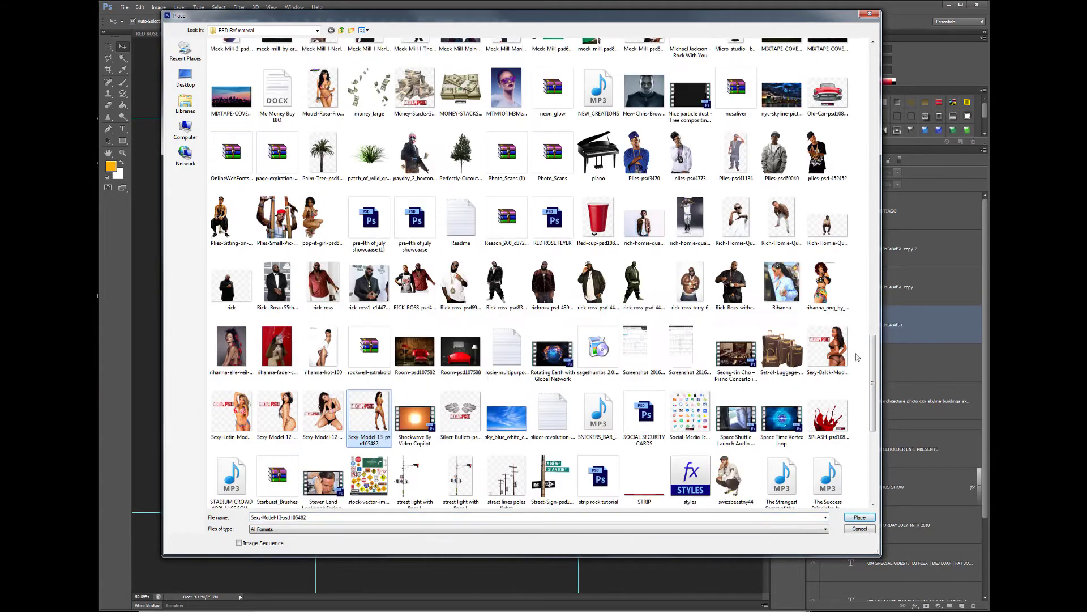
double_click(836, 421)
left_click_drag(928, 320, 906, 211)
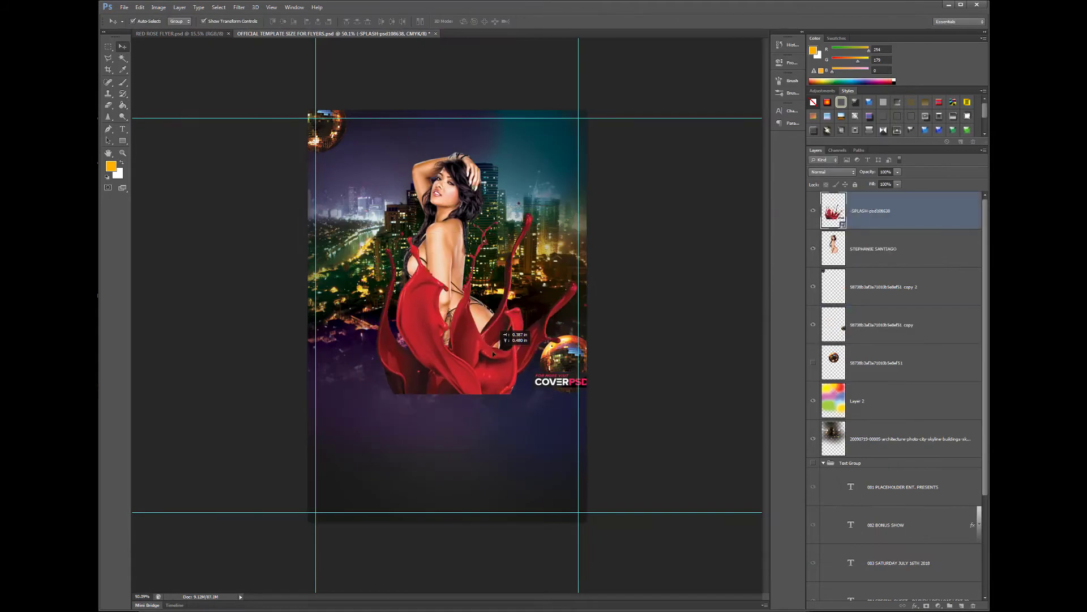
left_click_drag(576, 425, 544, 401)
key("e")
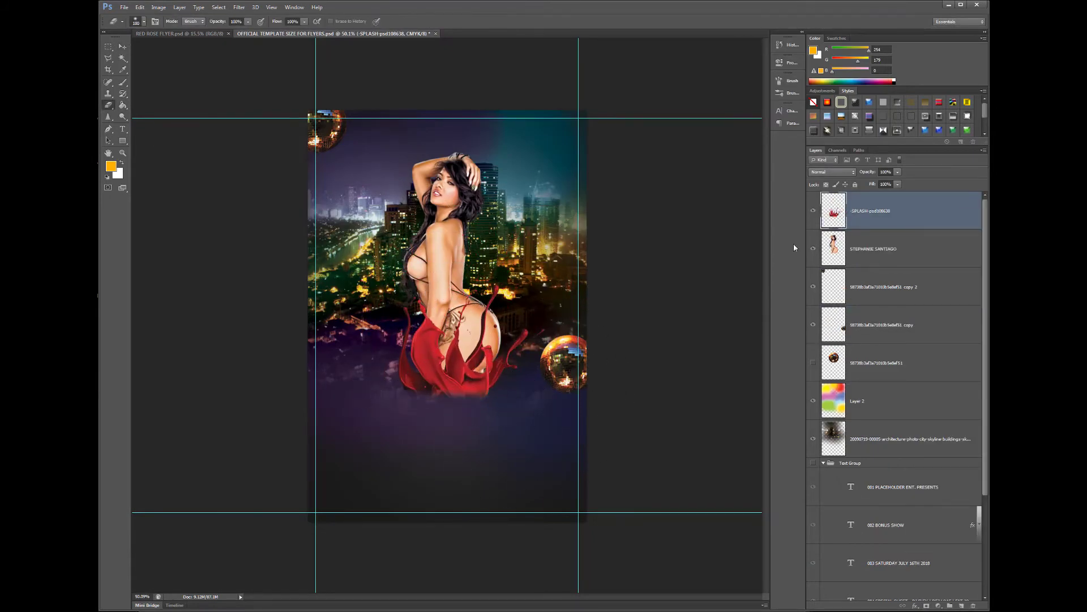
Step: Shift the splash's hue to -56 with Hue/Saturation, turning it magenta
key("ctrl+u")
left_click_drag(806, 279, 785, 279)
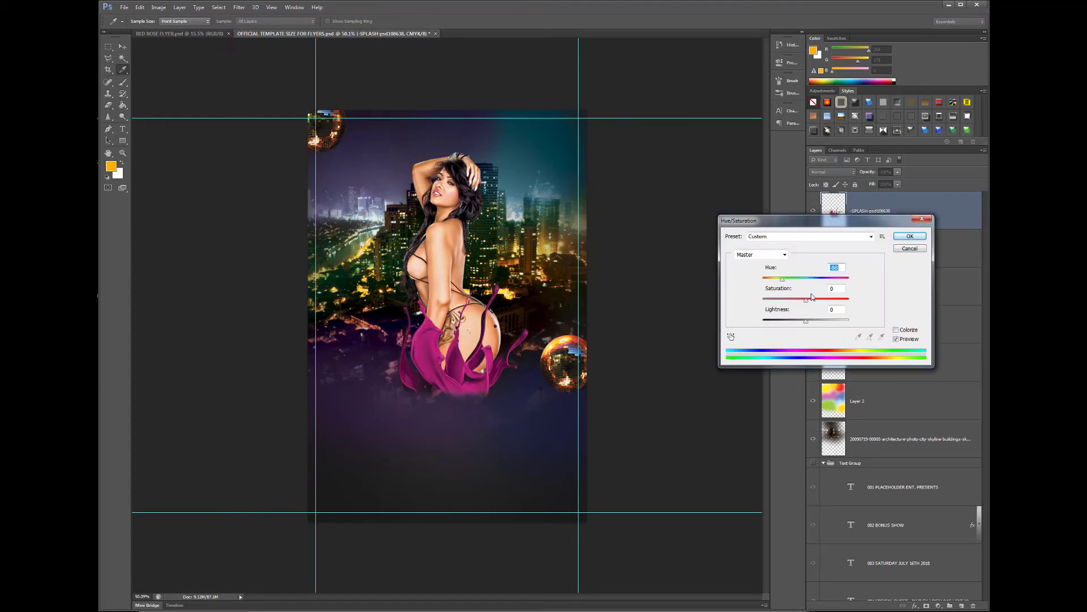
key("Return")
Step: Duplicate the city-skyline layer and reselect the glow layer
left_click(906, 438)
key("ctrl+j")
left_click(907, 401)
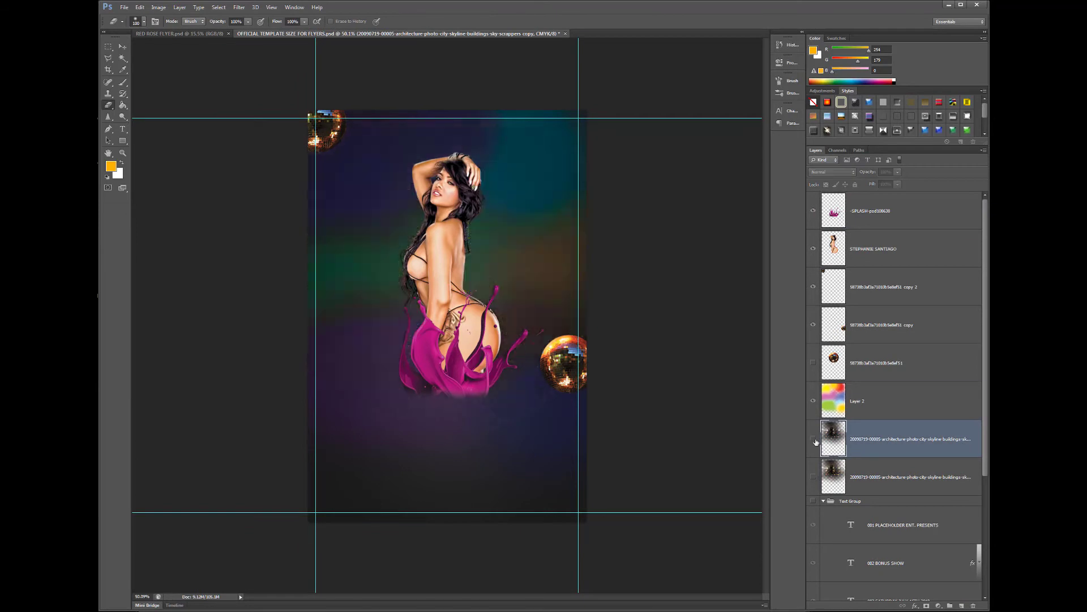
Step: Set the glow layer to 73% opacity and Color blending, and rename it 'color layer'
left_click_drag(898, 171, 896, 177)
scroll(833, 172, "up", 10)
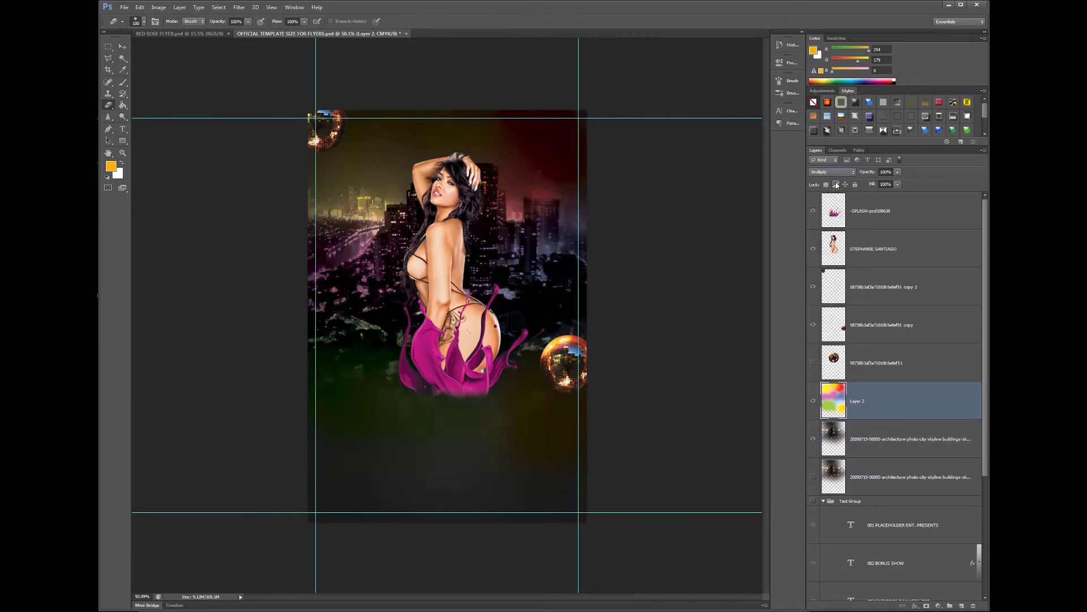
key("Down")
key("Down")
key("Down")
key("Down")
key("Down")
key("Down")
key("Down")
key("Down")
key("Down")
key("Down")
key("Down")
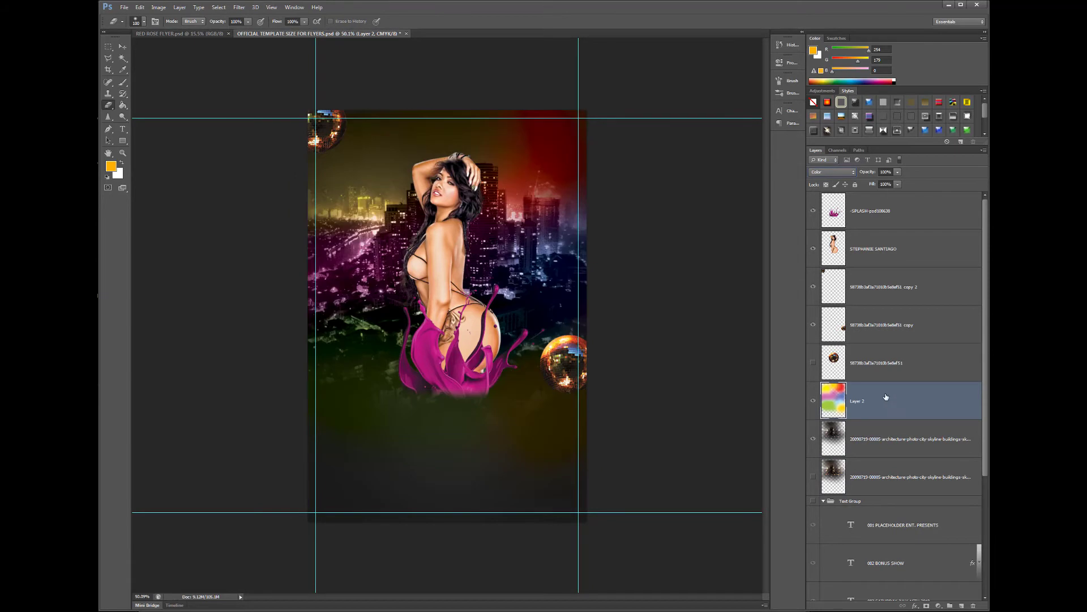
double_click(857, 400)
type("color layer")
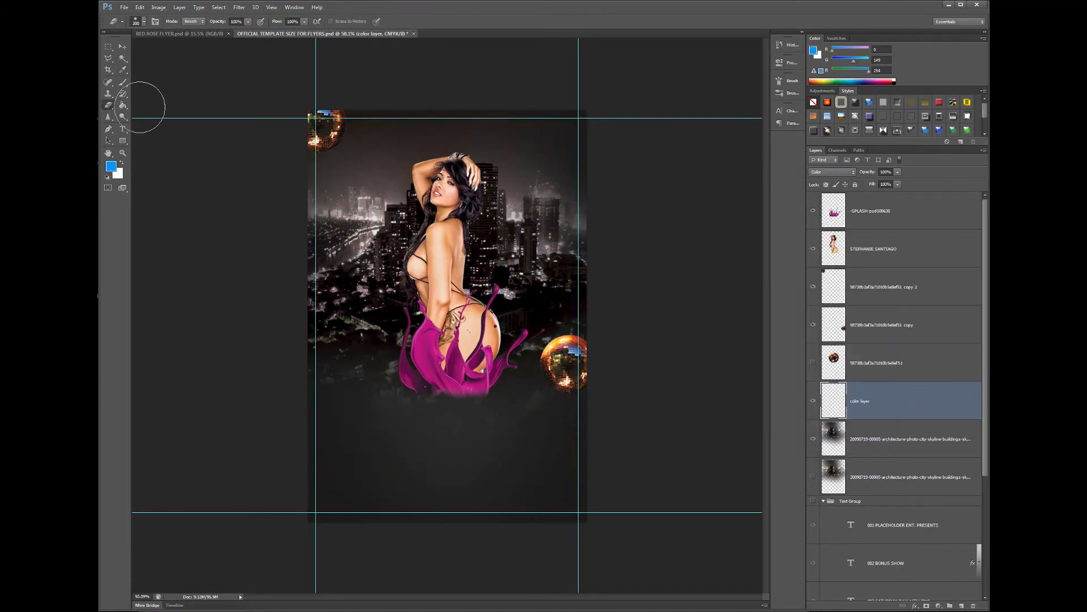
Step: Pick a purple foreground colour for painting
left_click(111, 166)
left_click(111, 166)
key("Return")
left_click(112, 166)
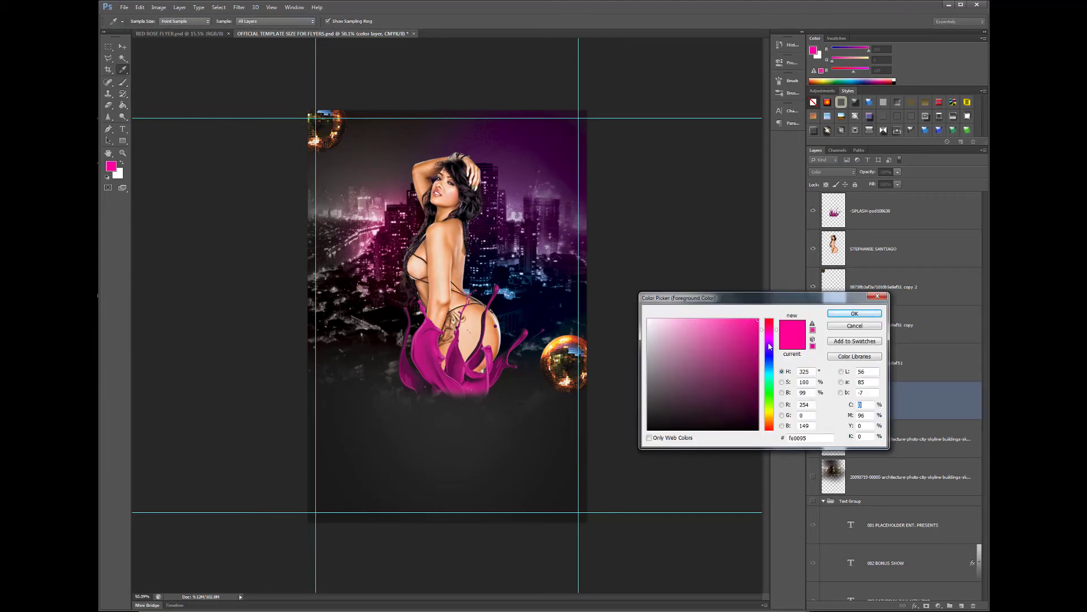
left_click(840, 317)
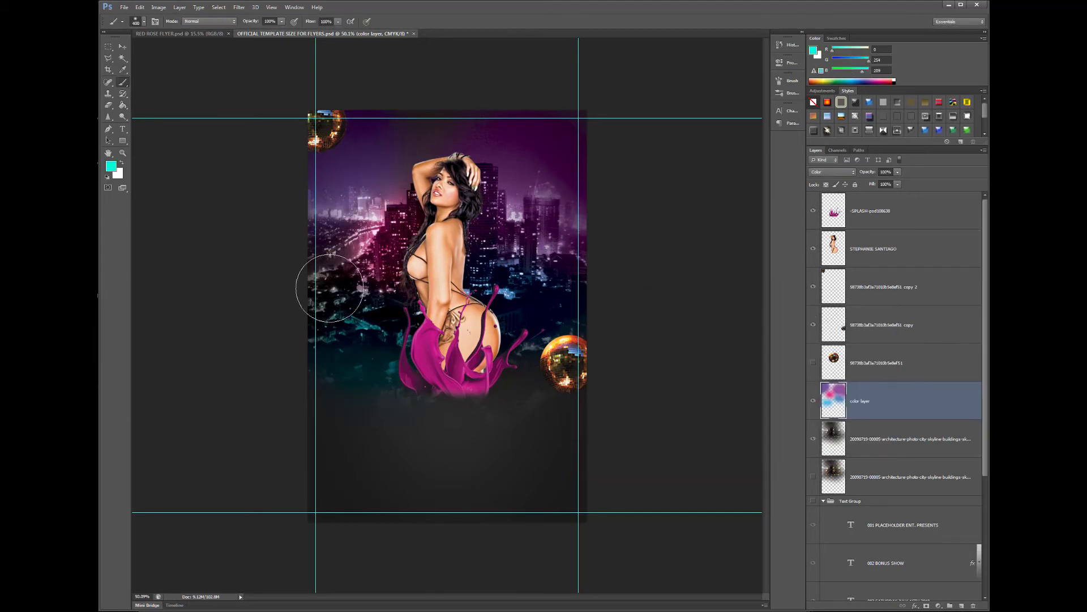
Step: Apply Levels 17/0.82/201 to the lower skyline layer for more contrast
left_click(879, 452)
key("ctrl+l")
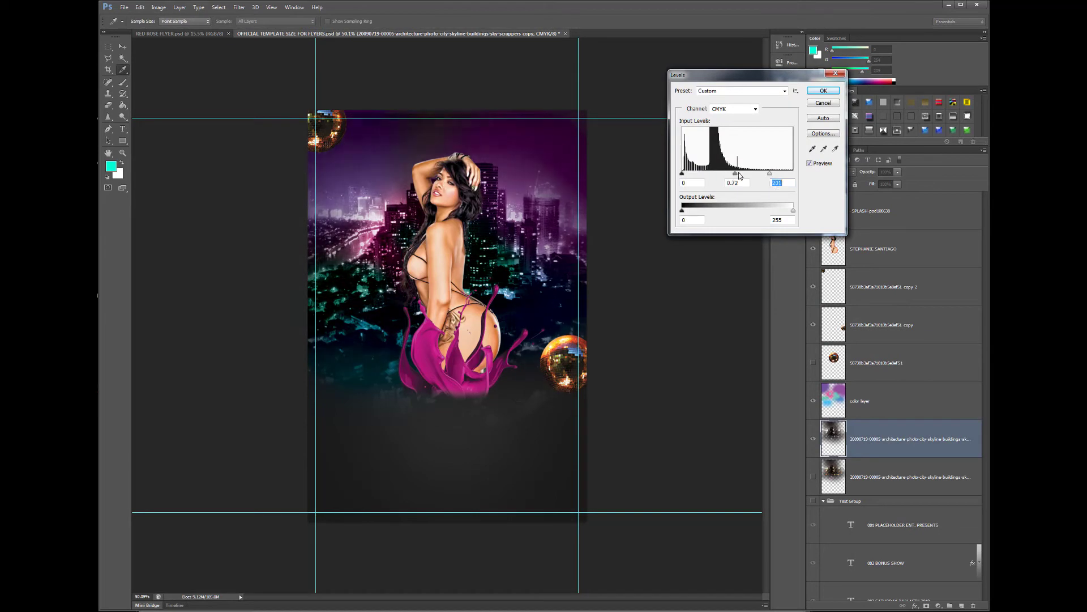
key("Return")
key("b")
left_click(813, 402)
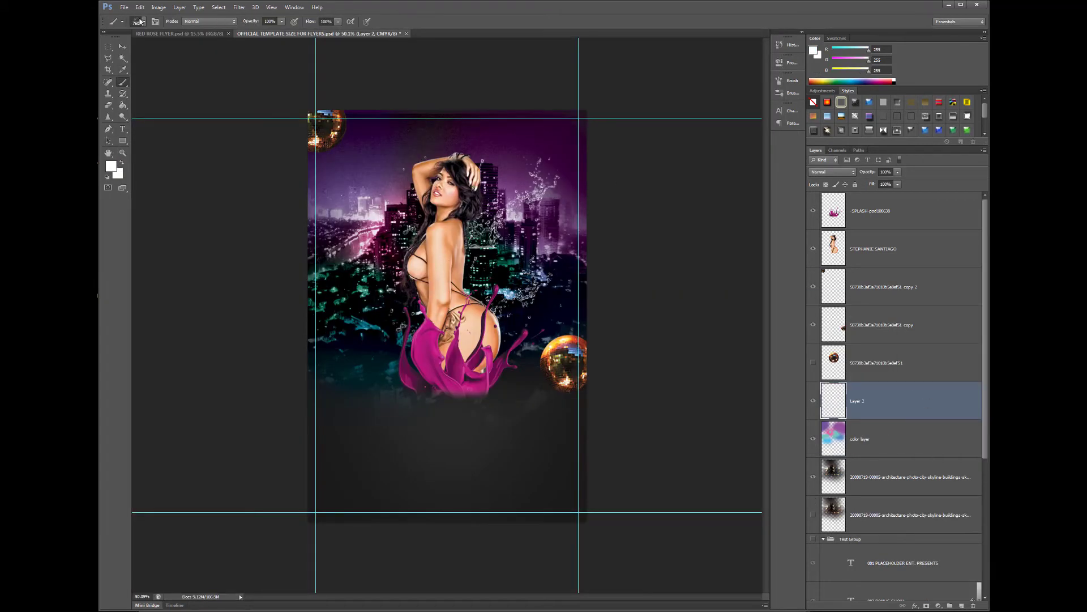
Step: Stamp a white splash near the model and bring the GOLD-BOTTLES-ARMAND image into the flyer
left_click(156, 21)
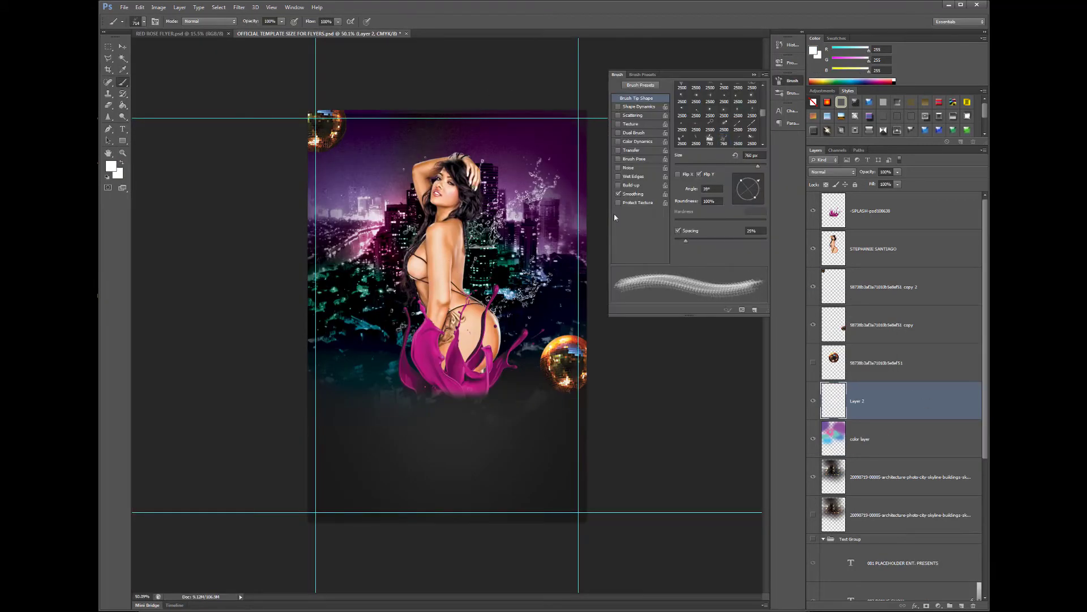
left_click(430, 203)
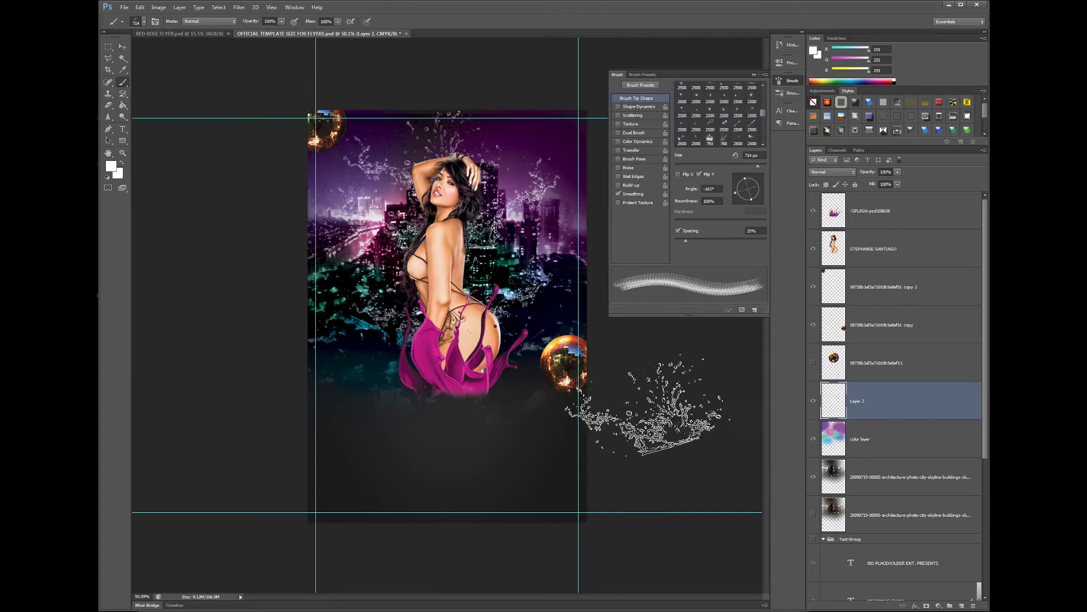
left_click(124, 8)
left_click(135, 20)
scroll(493, 283, "down", 5)
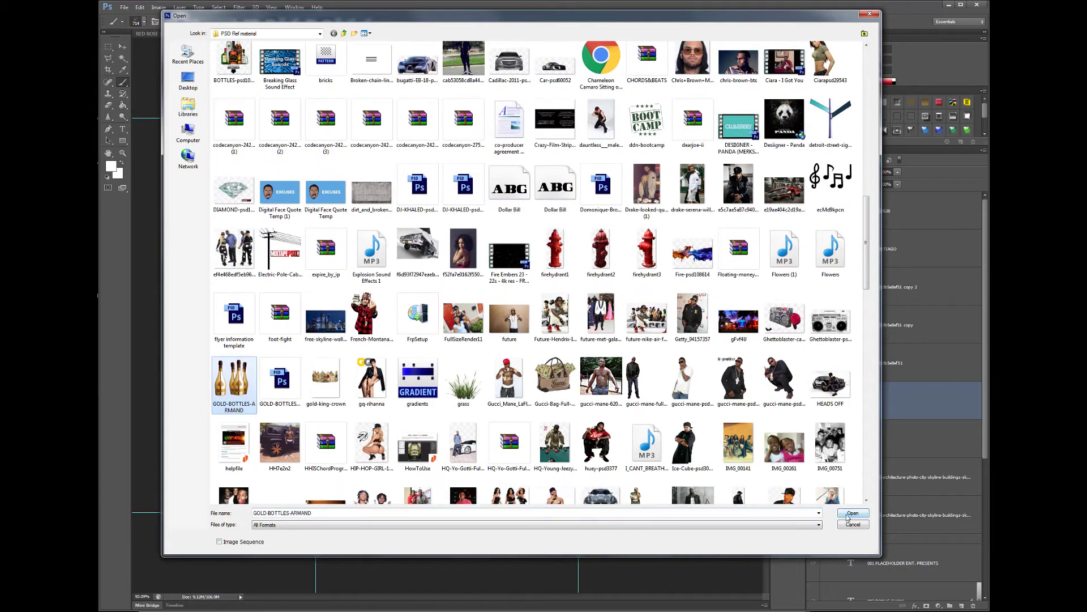
double_click(234, 385)
left_click(123, 47)
mouse_move(736, 369)
left_mouse_down()
mouse_move(354, 289)
mouse_move(402, 289)
left_mouse_up()
Step: Tint both bottles purple with Hue/Saturation and position them beside the model
left_click(158, 7)
left_click(277, 74)
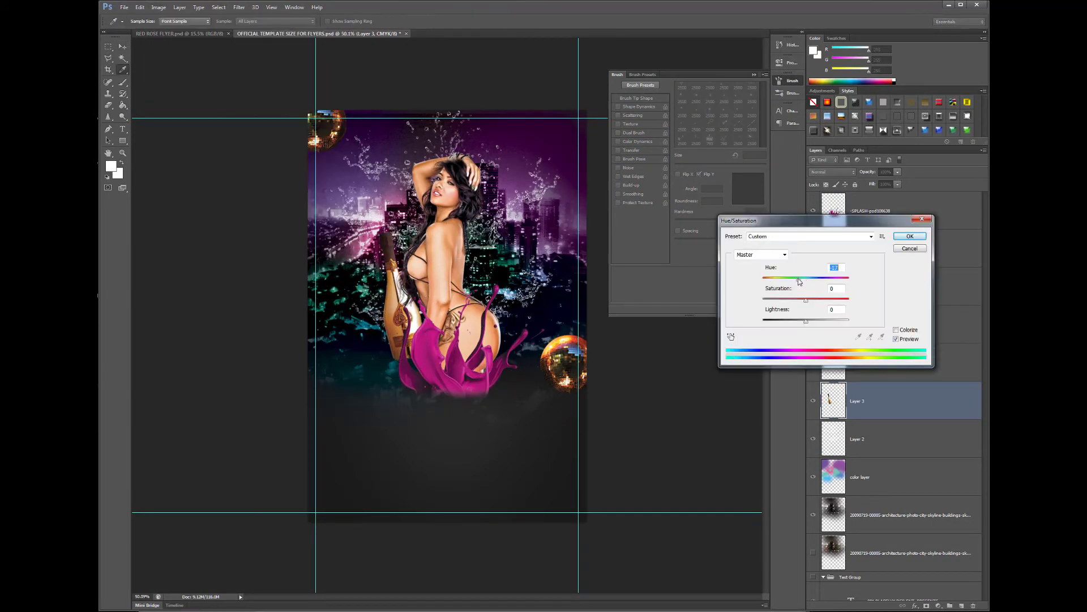
key("Return")
left_click_drag(497, 311, 497, 289)
left_click(158, 7)
left_click(277, 74)
key("Return")
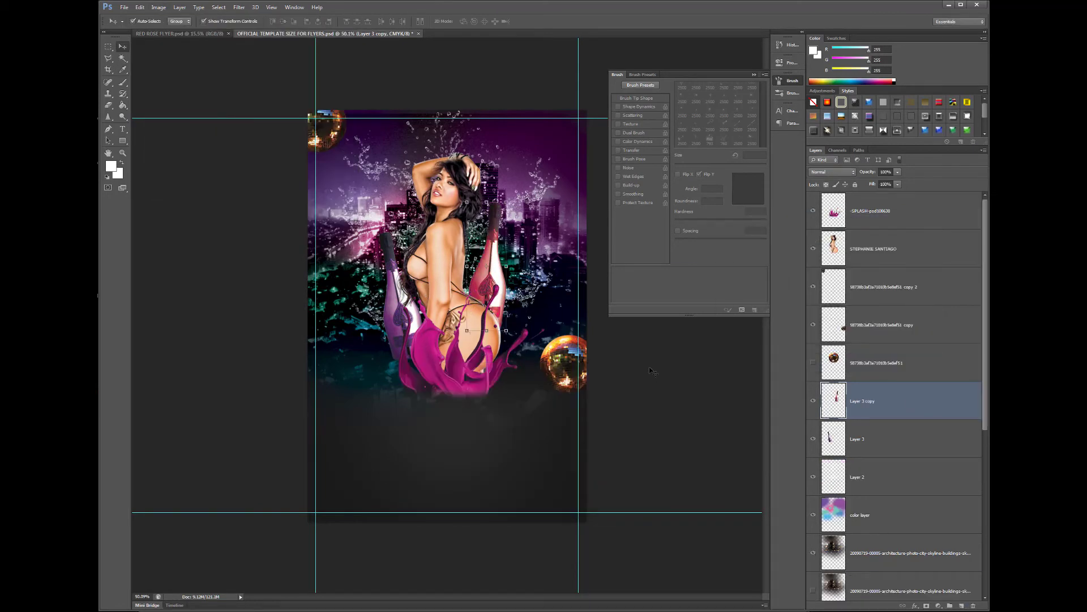
left_click_drag(986, 311, 986, 266)
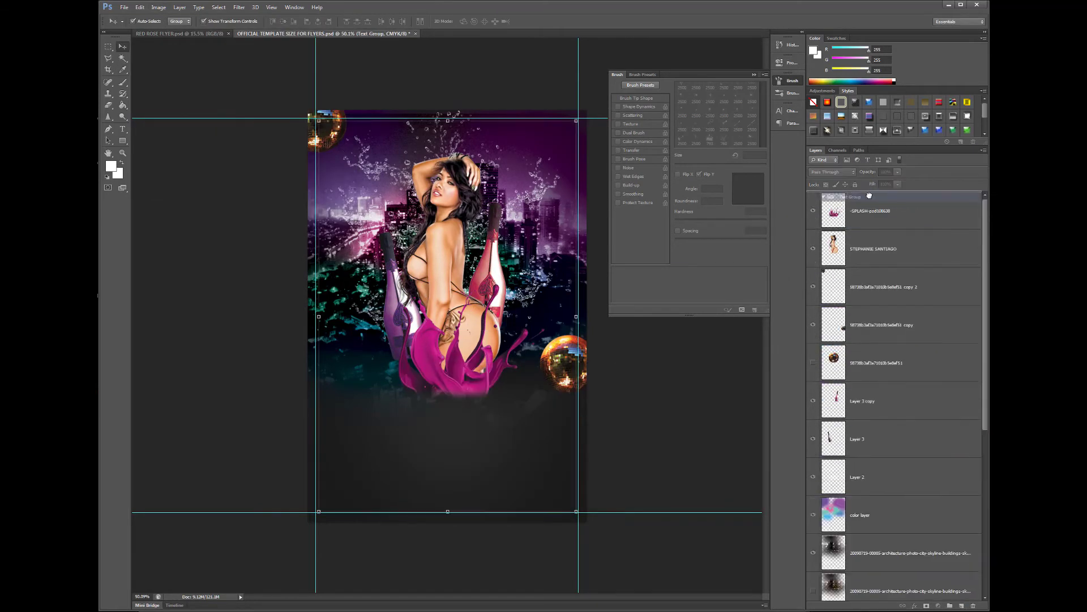
Step: Check the layout with the flyer text shown, hide it, and select the main model layer
left_click(813, 197)
left_click(755, 75)
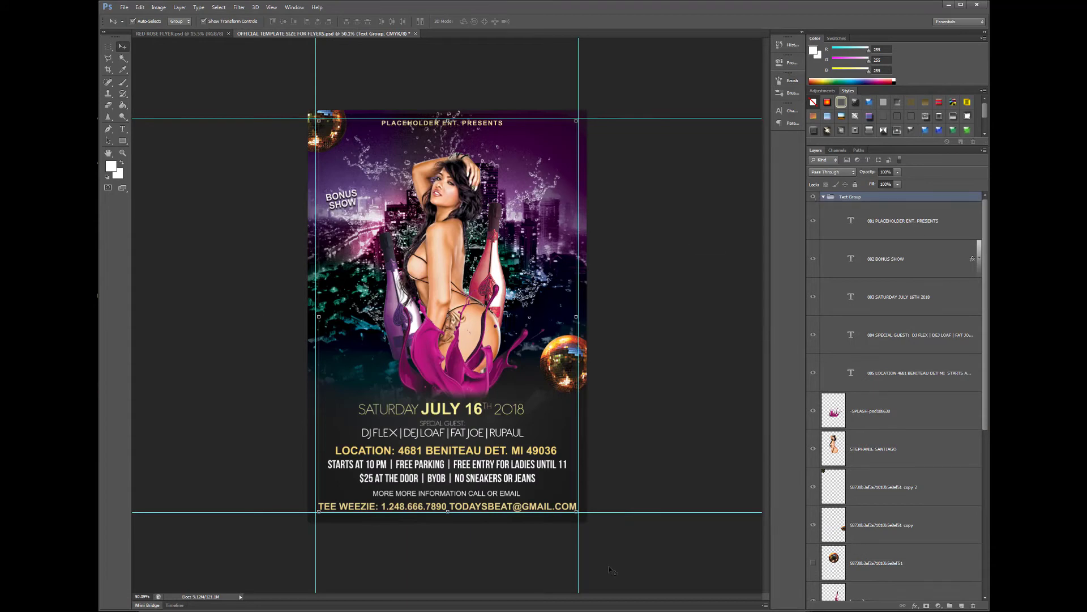
left_click(813, 197)
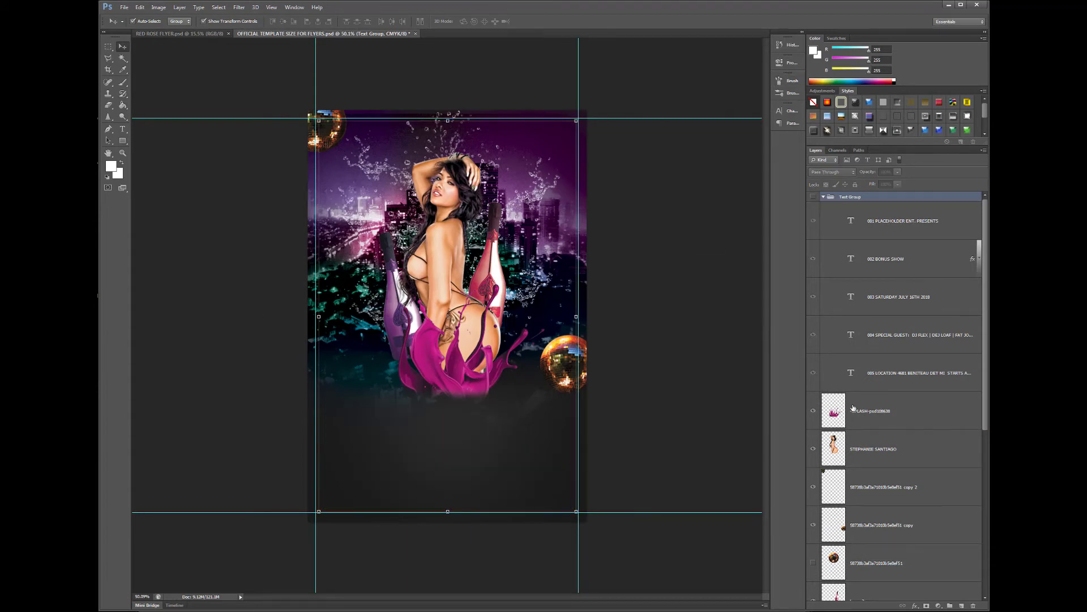
left_click(825, 438)
left_click(124, 7)
Step: Place a dancer image on the right side of the flyer
left_click(144, 148)
left_click_drag(873, 85, 870, 226)
double_click(507, 481)
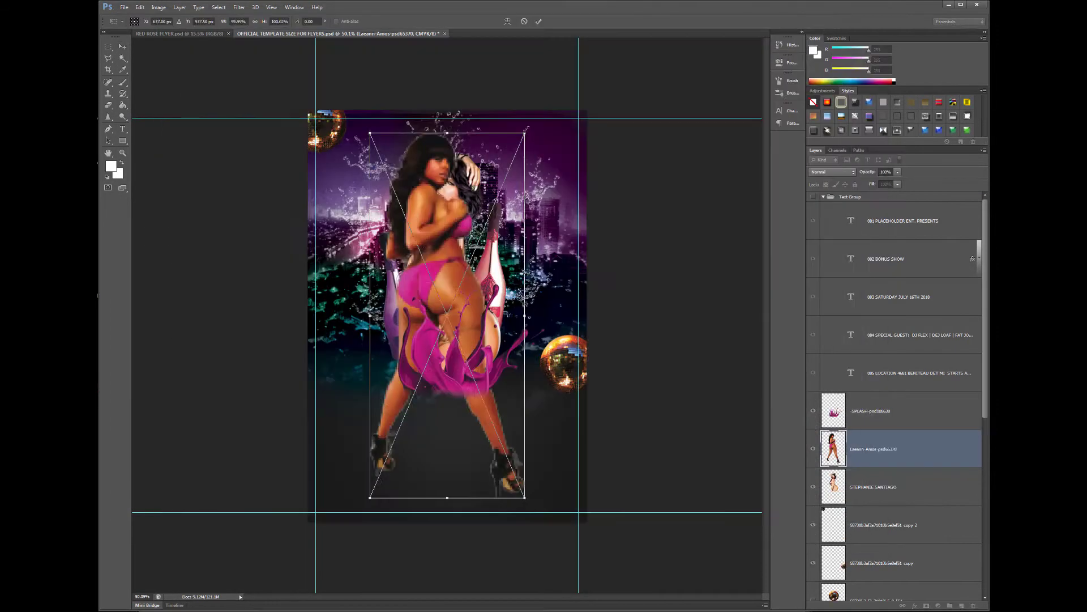
left_click_drag(900, 439, 911, 488)
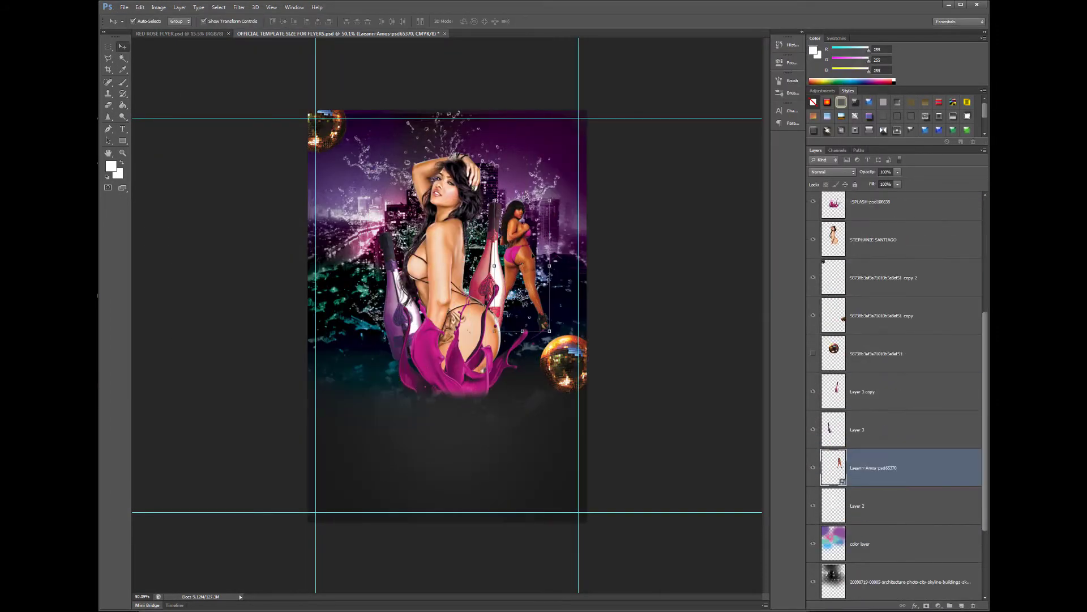
scroll(697, 320, "up", 1)
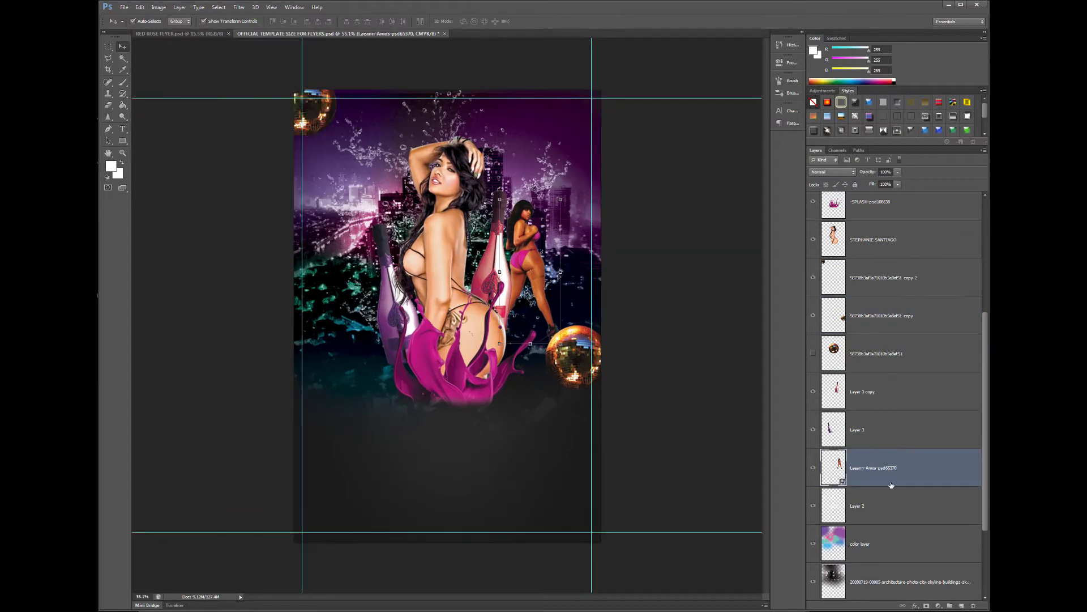
left_click(180, 6)
key("Escape")
key("ctrl+u")
key("Escape")
Step: Open the second dancer image and check its hue and saturation
left_click(122, 7)
left_click(136, 32)
left_click_drag(867, 74, 871, 410)
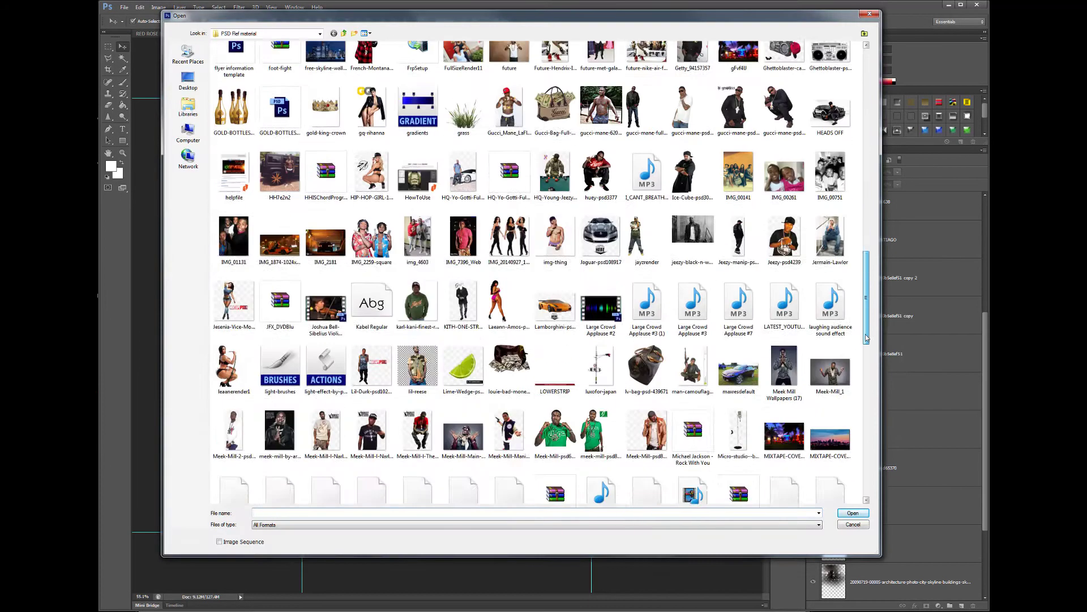
double_click(831, 403)
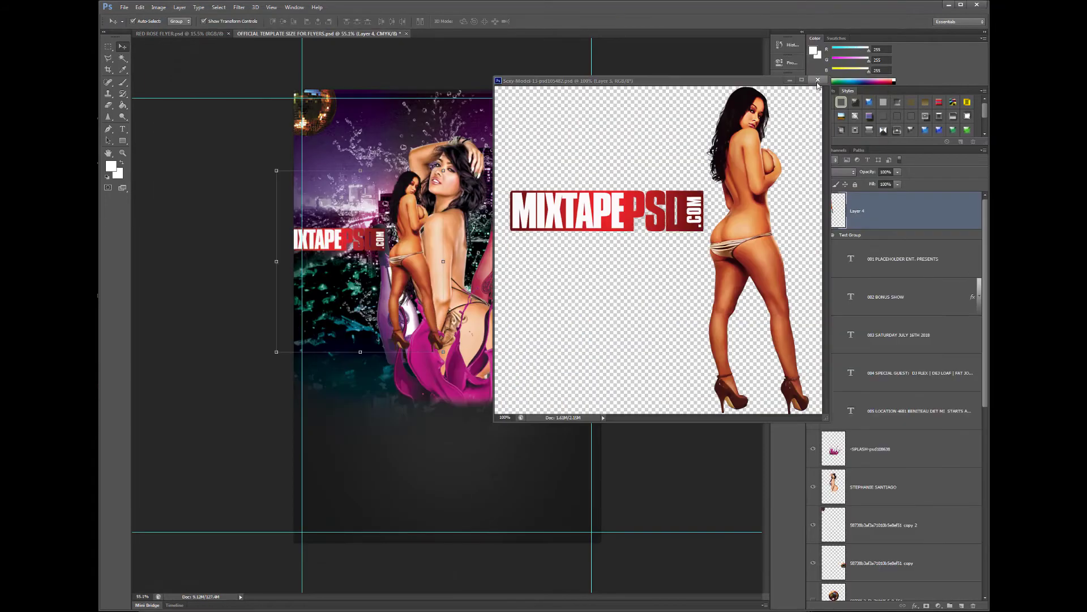
key("ctrl+u")
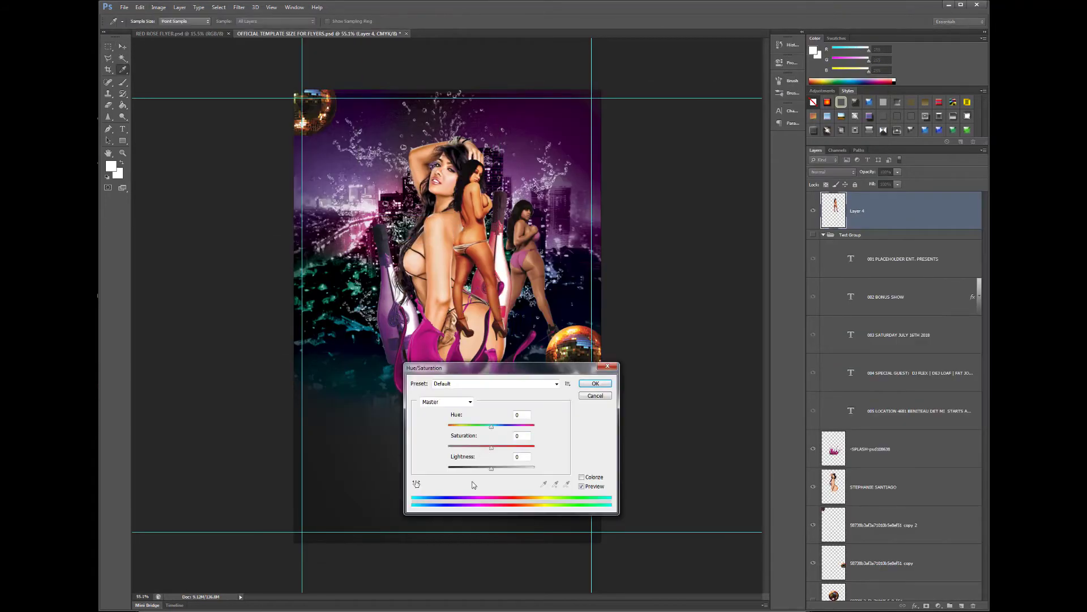
left_click(597, 382)
Step: Scale the second dancer small on the flyer's left and move it below the bottles
key("ctrl+t")
left_click_drag(357, 238, 391, 249)
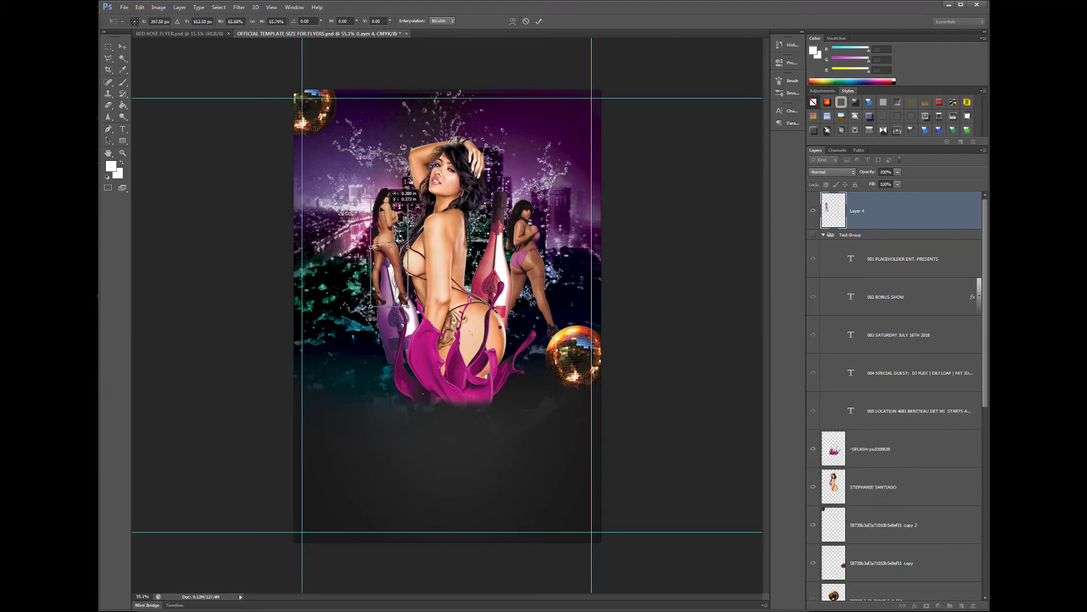
left_click_drag(948, 437, 926, 438)
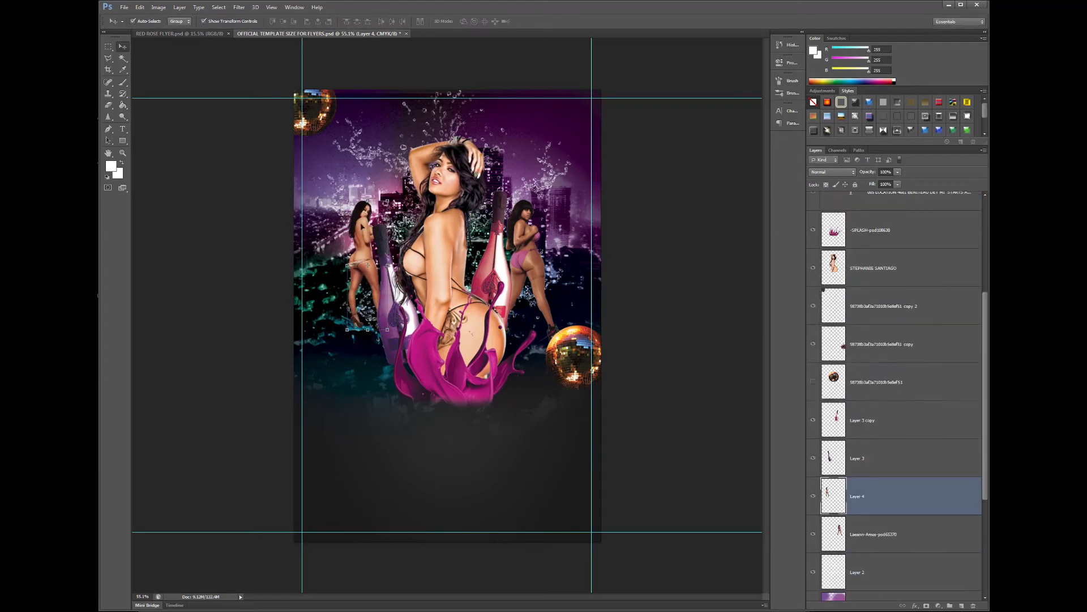
left_click_drag(384, 298, 396, 309)
left_click(363, 233)
left_click(703, 245)
scroll(610, 264, "down", 1)
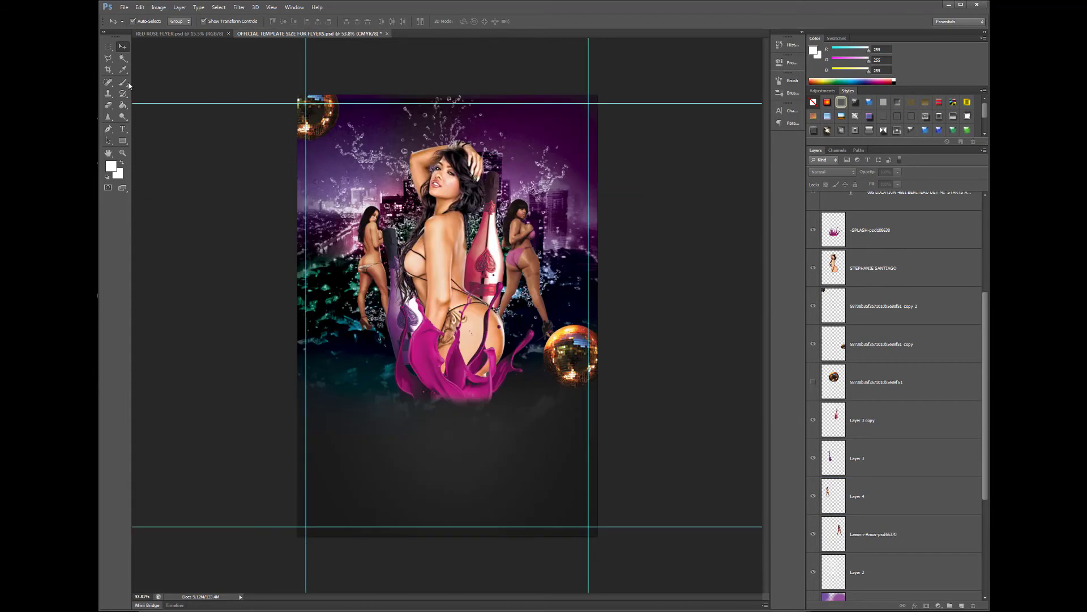
Step: Open the purple loudspeaker photo, scrolling through the file list to find it
key("ctrl+o")
scroll(841, 309, "down", 5)
scroll(842, 310, "down", 5)
scroll(841, 310, "down", 5)
scroll(841, 309, "down", 5)
scroll(832, 340, "down", 5)
scroll(824, 351, "up", 3)
scroll(821, 356, "up", 5)
scroll(821, 354, "up", 5)
scroll(822, 294, "up", 5)
scroll(825, 227, "up", 5)
scroll(827, 170, "up", 5)
scroll(833, 136, "up", 4)
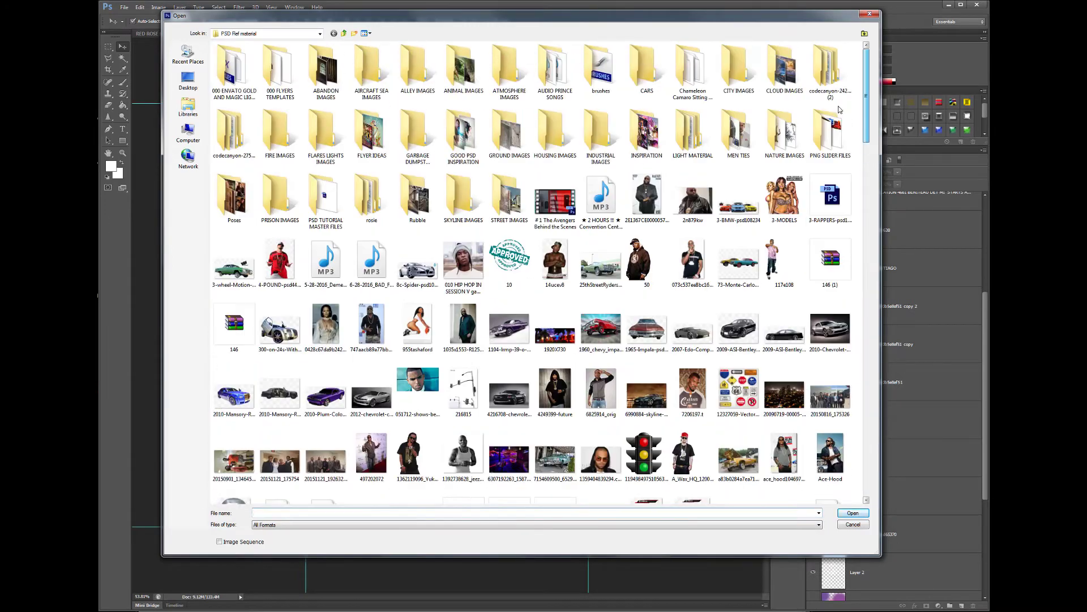
scroll(286, 238, "down", 3)
scroll(481, 249, "down", 5)
scroll(679, 261, "down", 5)
scroll(874, 274, "down", 5)
scroll(867, 329, "down", 5)
scroll(858, 386, "down", 5)
scroll(849, 448, "down", 5)
scroll(841, 506, "down", 5)
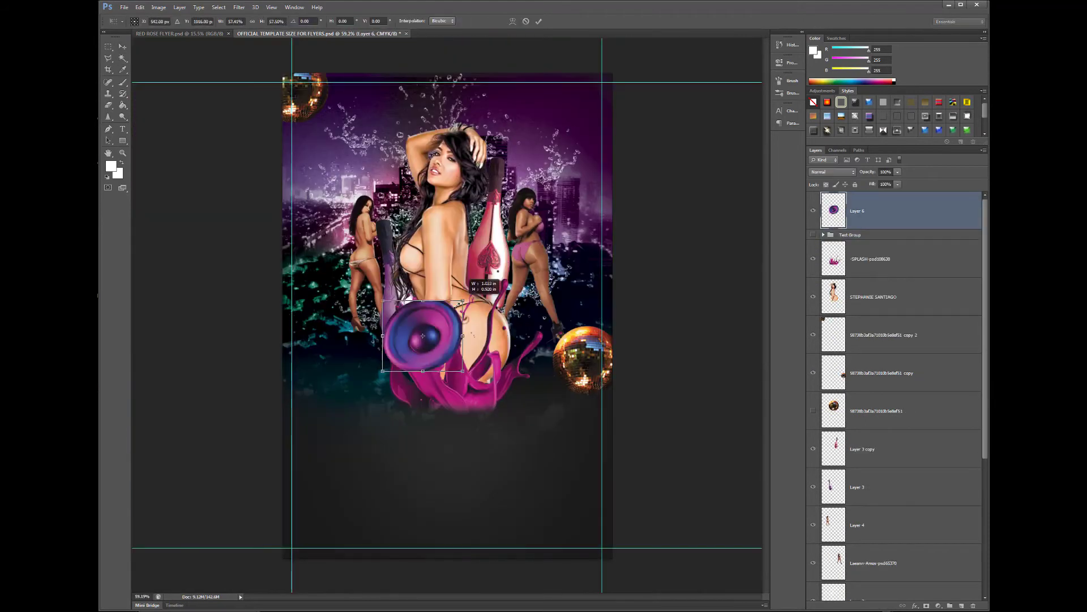
Step: Shrink the speaker to the lower left and stack a 57% copy above it
left_click_drag(459, 304, 410, 334)
key("Return")
key("ctrl+plus")
left_click_drag(255, 436, 307, 391)
left_click_drag(366, 353, 361, 302)
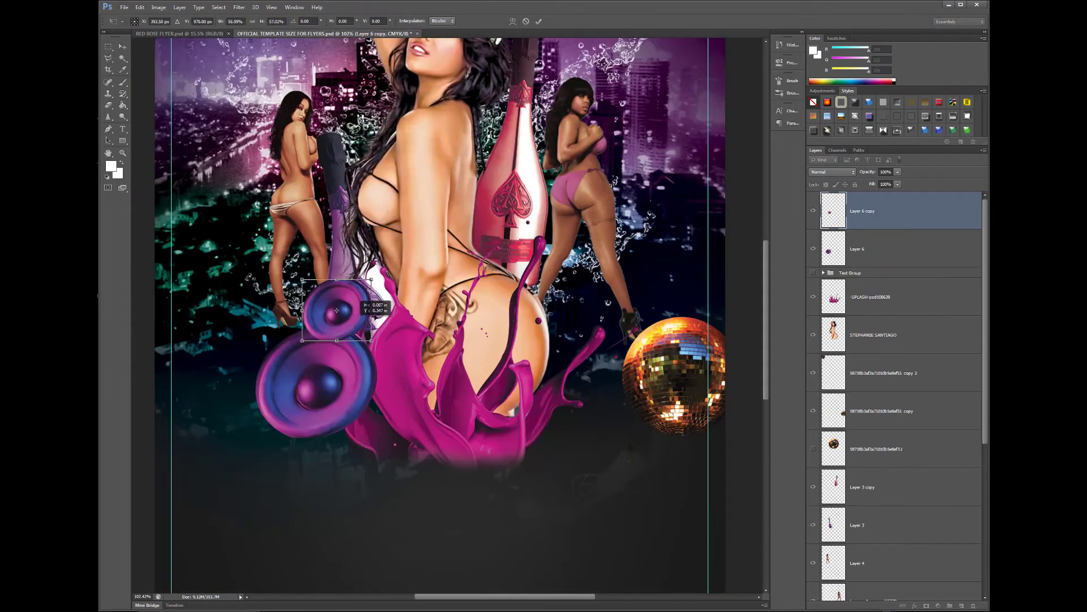
Step: Duplicate both speakers, flip the copies horizontally and move them to the model's right
left_click(883, 249, "shift")
key("ctrl+j")
left_click(139, 7)
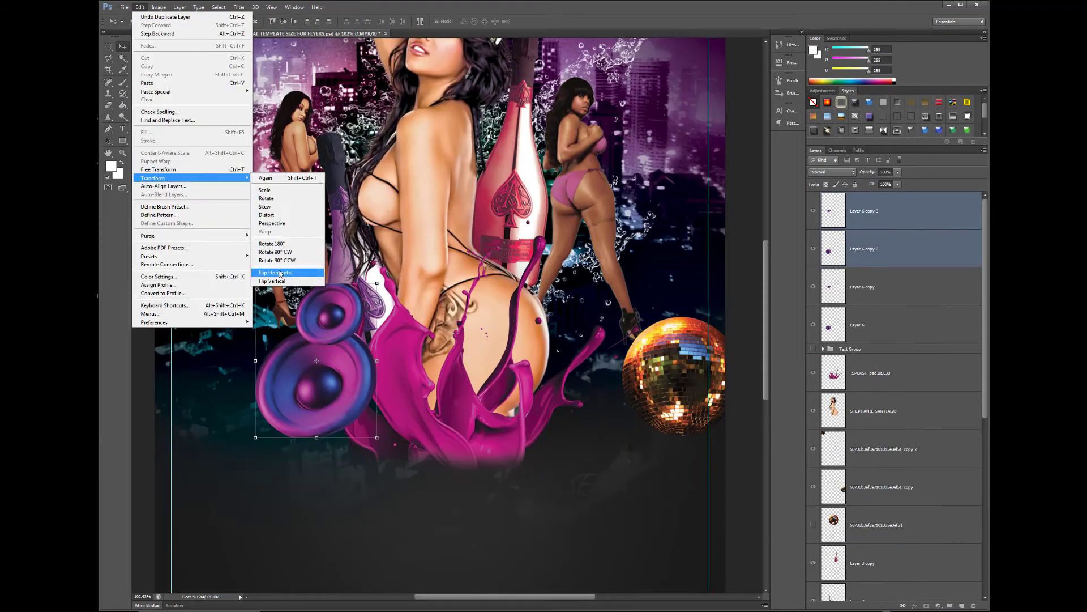
left_click(292, 274)
left_click_drag(367, 405, 628, 405)
scroll(628, 405, "down", 5)
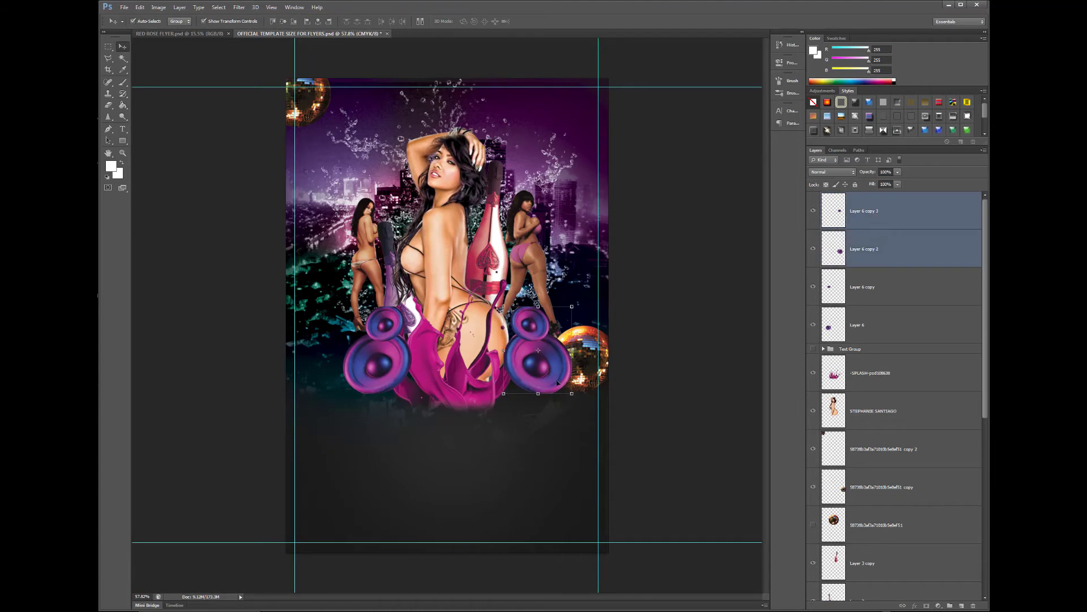
Step: Erase part of the main model's edge and make the flyer text visible again
left_click(445, 231)
scroll(518, 334, "up", 5)
key("e")
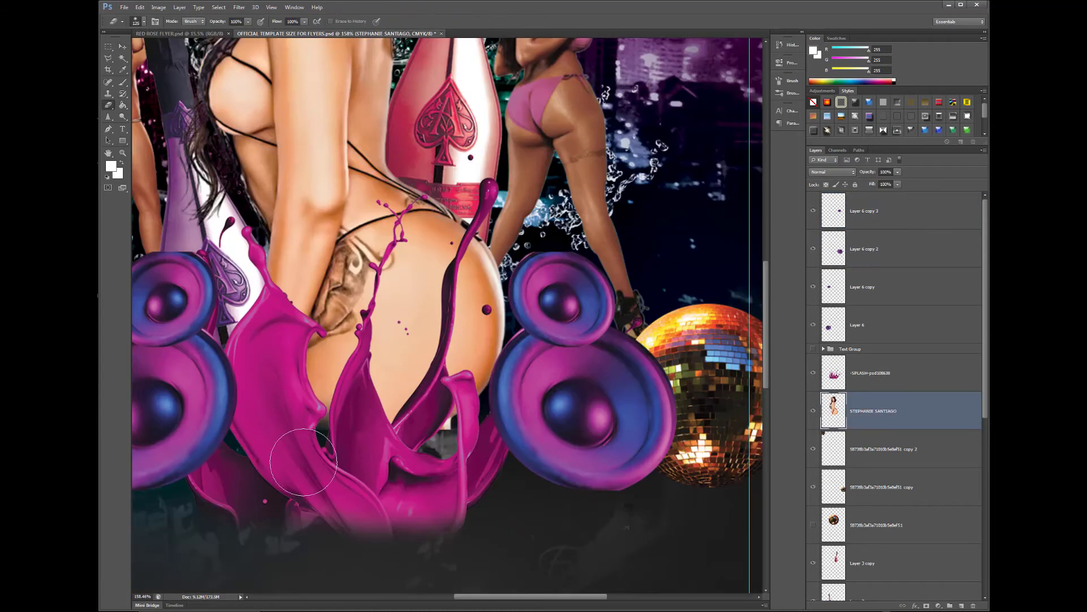
scroll(303, 462, "down", 5)
key("v")
left_click(813, 349)
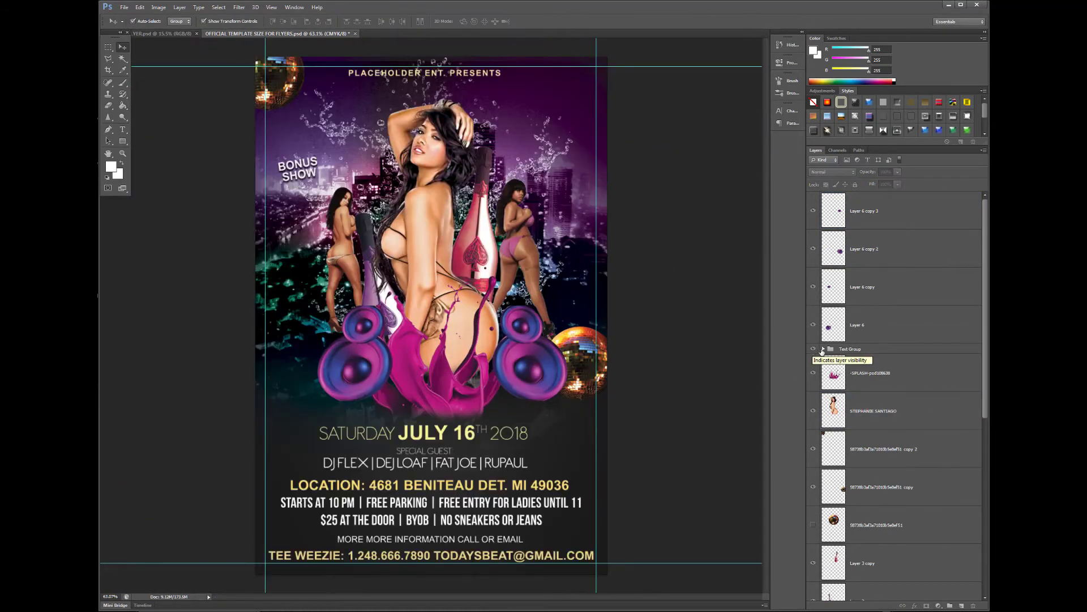
scroll(666, 493, "up", 1)
scroll(666, 493, "down", 1)
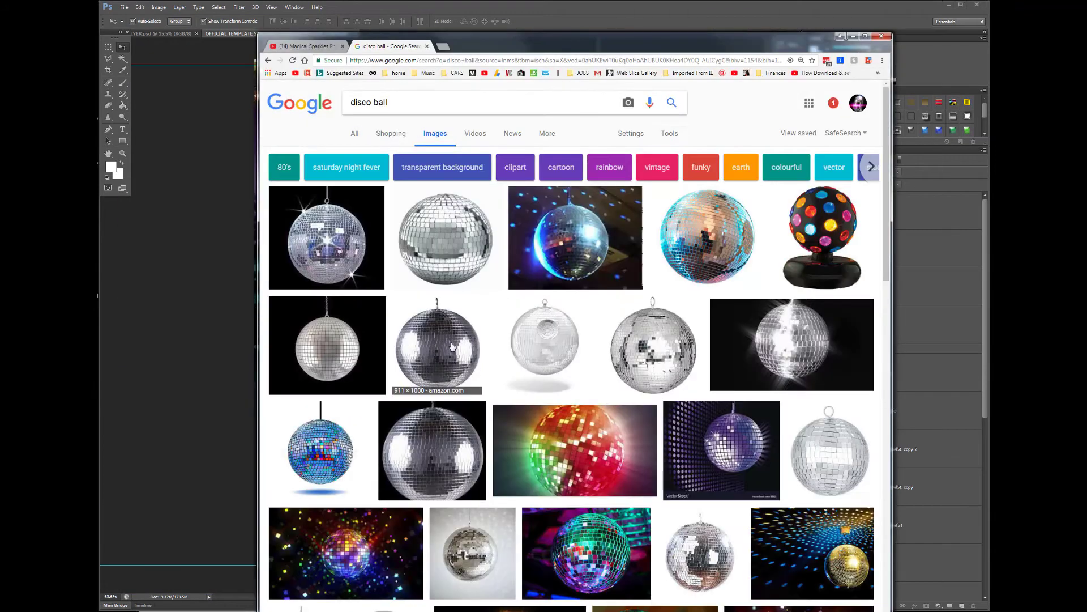
Step: Preview a purple disco ball image from the search results
left_click(452, 347)
left_click(715, 497)
left_click(715, 498)
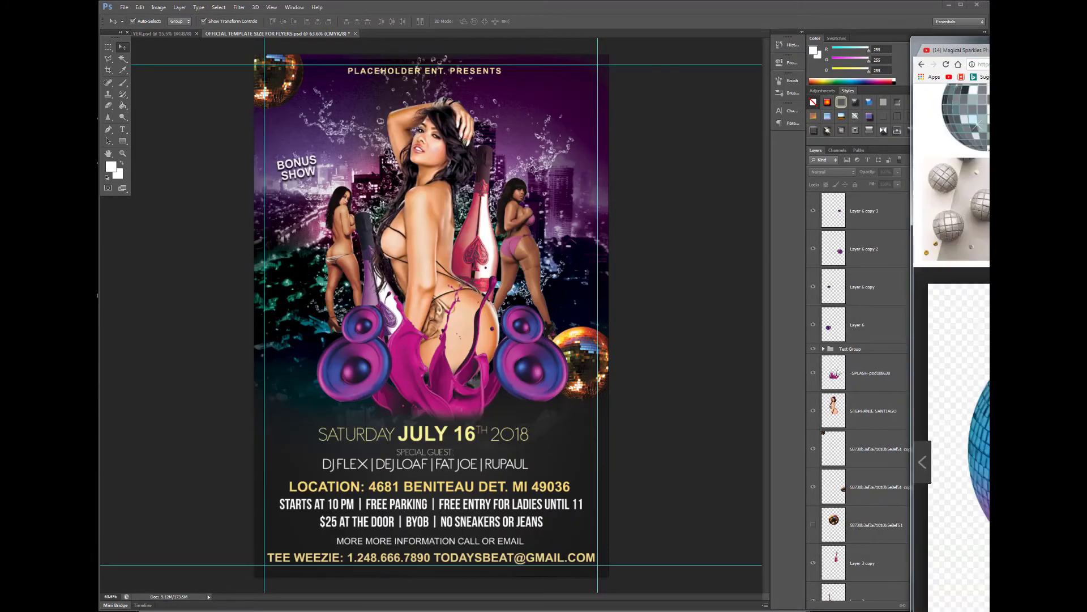
Step: Paste the disco ball into the flyer, adjust its Levels, and shrink it to the left
key("ctrl+v")
key("w")
left_click(158, 7)
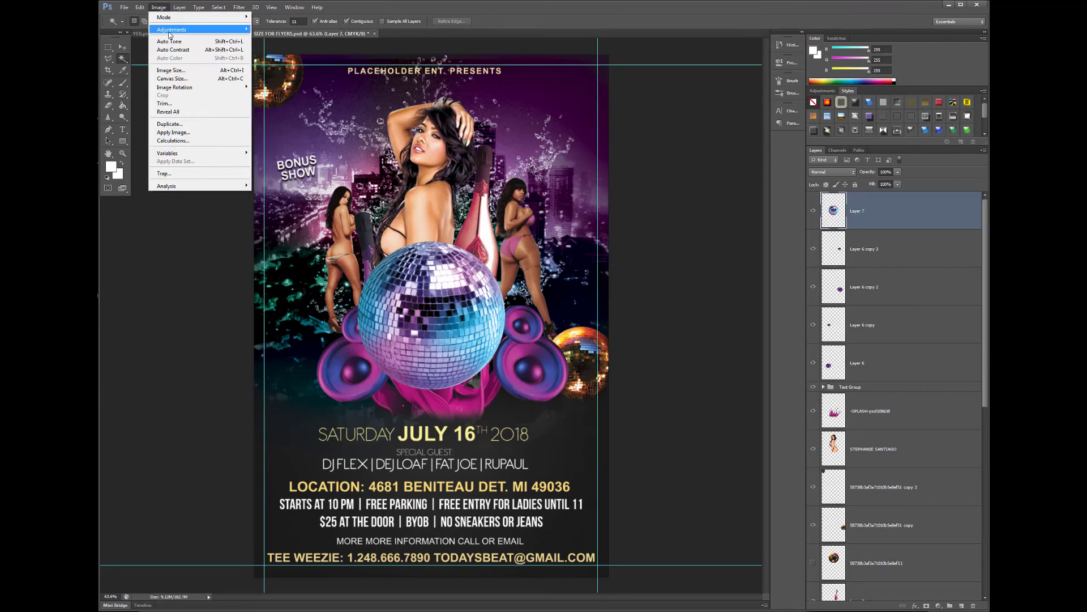
left_click(294, 45)
left_click_drag(708, 206, 737, 206)
key("Return")
key("ctrl+t")
left_click_drag(284, 283, 301, 338)
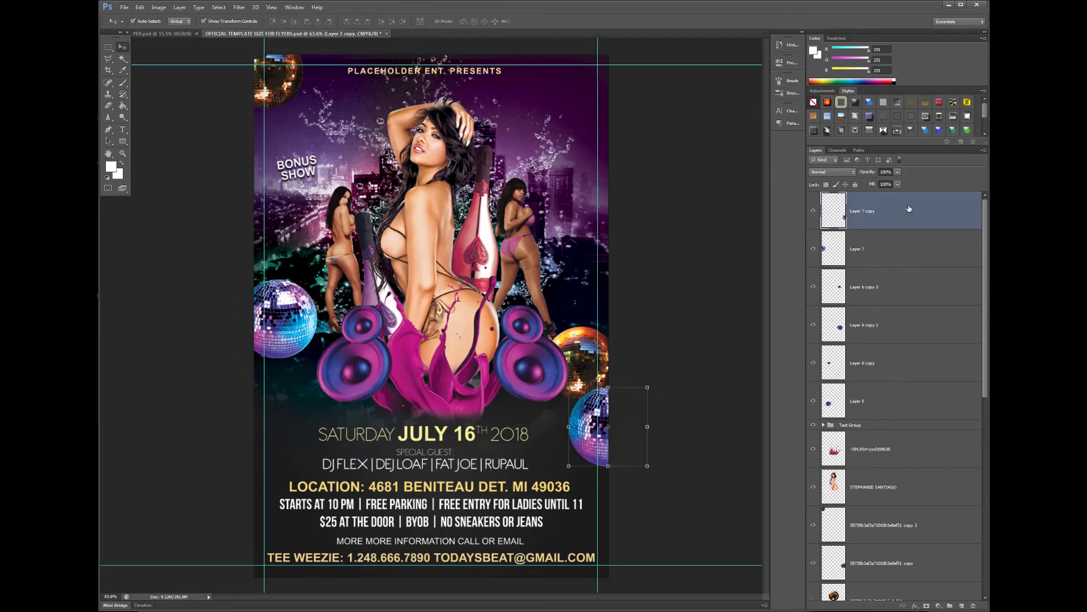
Step: Duplicate the disco ball and enlarge the copy into the top-right corner
left_click_drag(909, 209, 907, 589)
key("ctrl+j")
key("ctrl+t")
left_click_drag(608, 426, 614, 113)
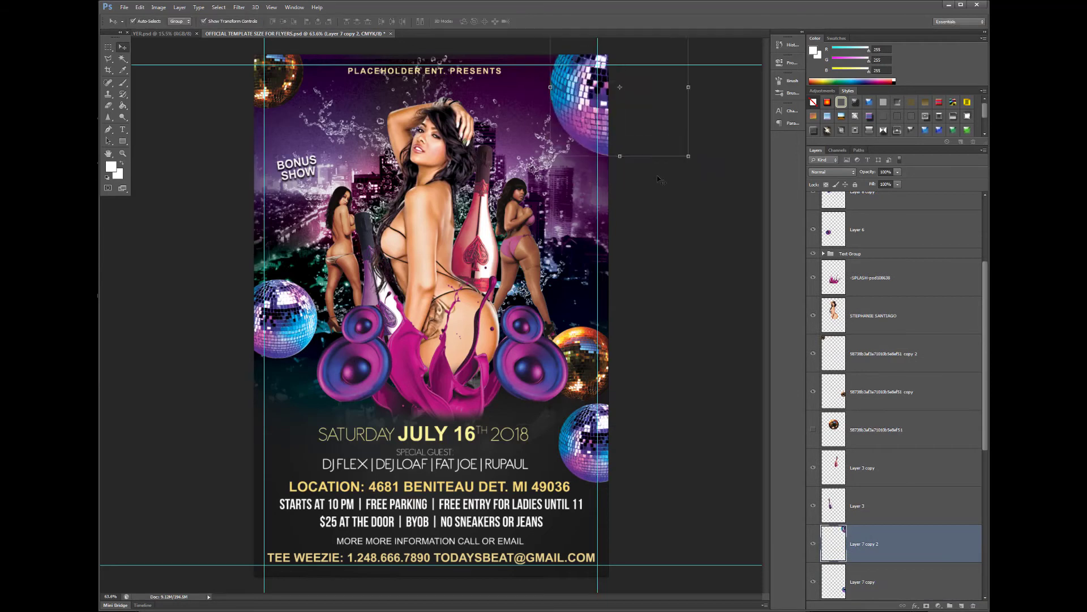
key("ctrl+minus")
key("ctrl+plus")
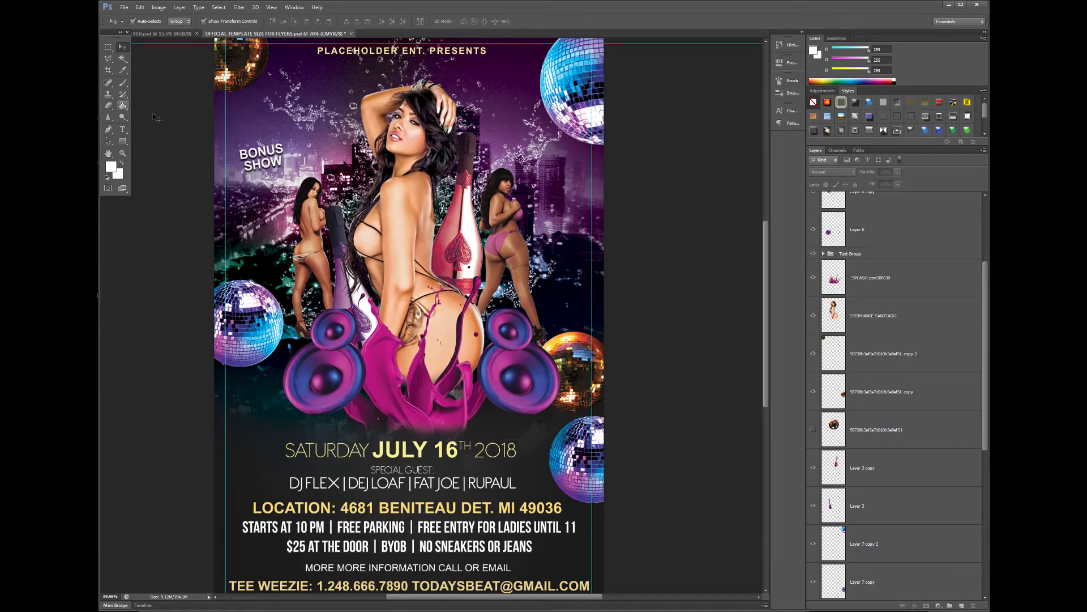
Step: Bring in LightBurst_29 from Light Bursts and position it over the left disco ball
scroll(986, 363, "up", 3)
key("ctrl+o")
double_click(691, 133)
double_click(389, 108)
left_click_drag(237, 15, 817, 61)
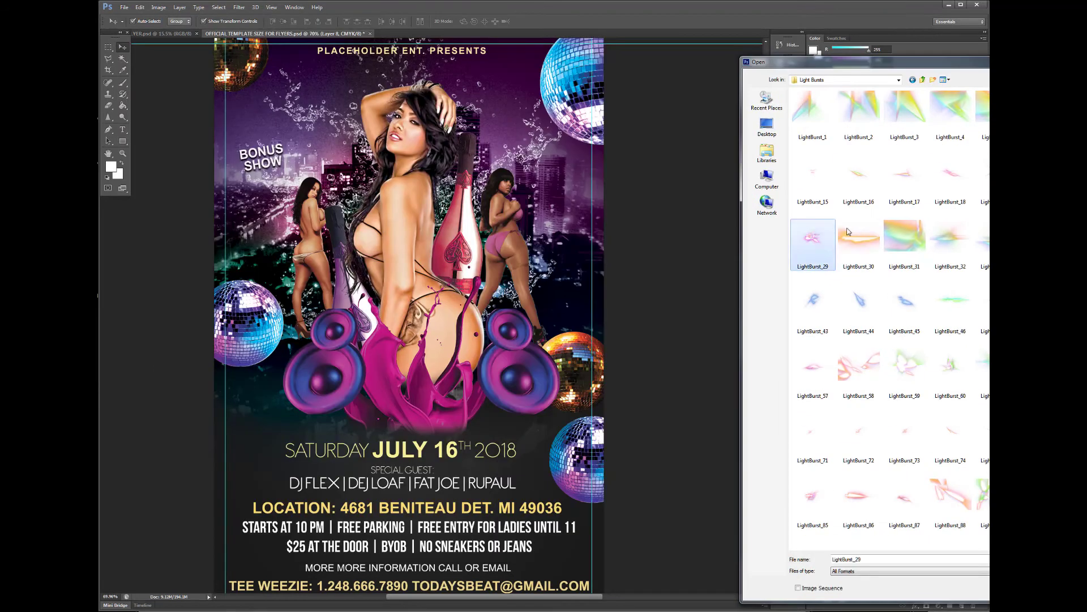
key("Return")
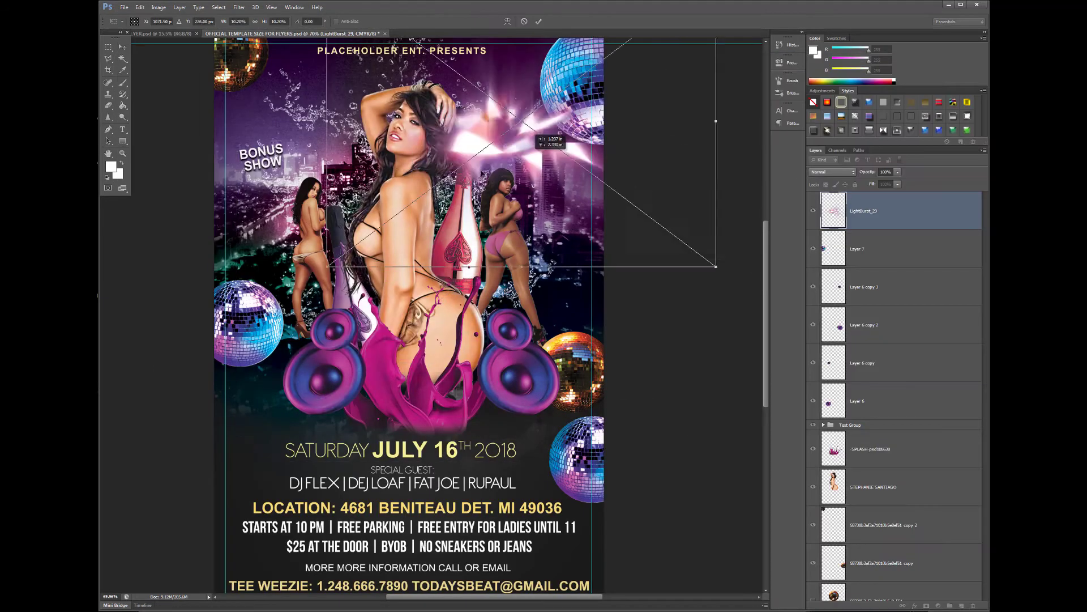
left_click_drag(528, 158, 278, 334)
key("Return")
left_click(832, 172)
Step: Set the burst to Linear Dodge and desaturate it with Hue/Saturation and Levels
left_click(827, 258)
left_click_drag(265, 280, 273, 314)
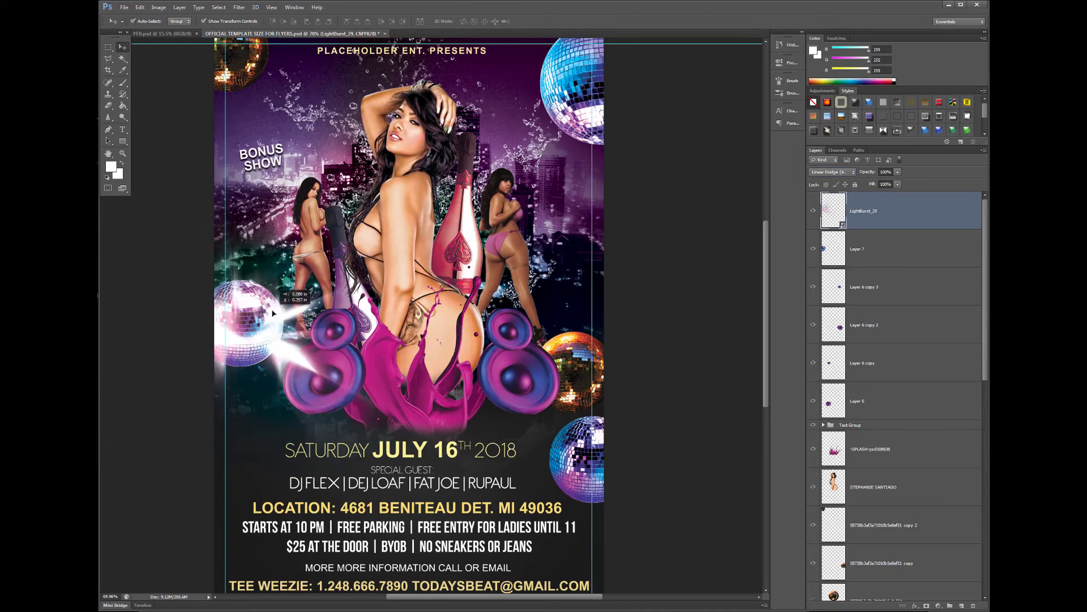
left_click(158, 6)
left_click(159, 7)
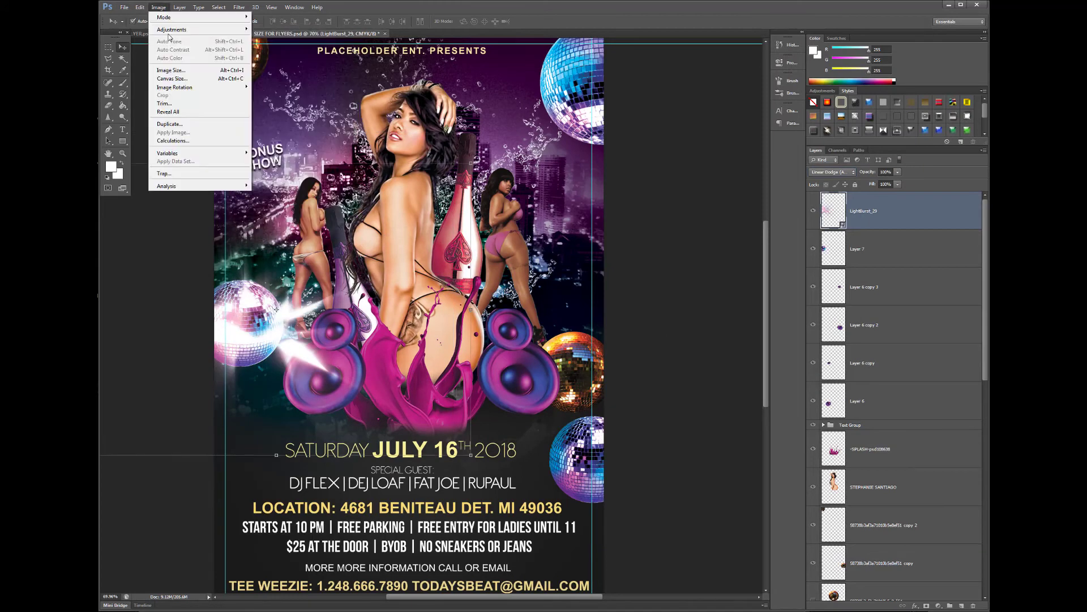
mouse_move(171, 29)
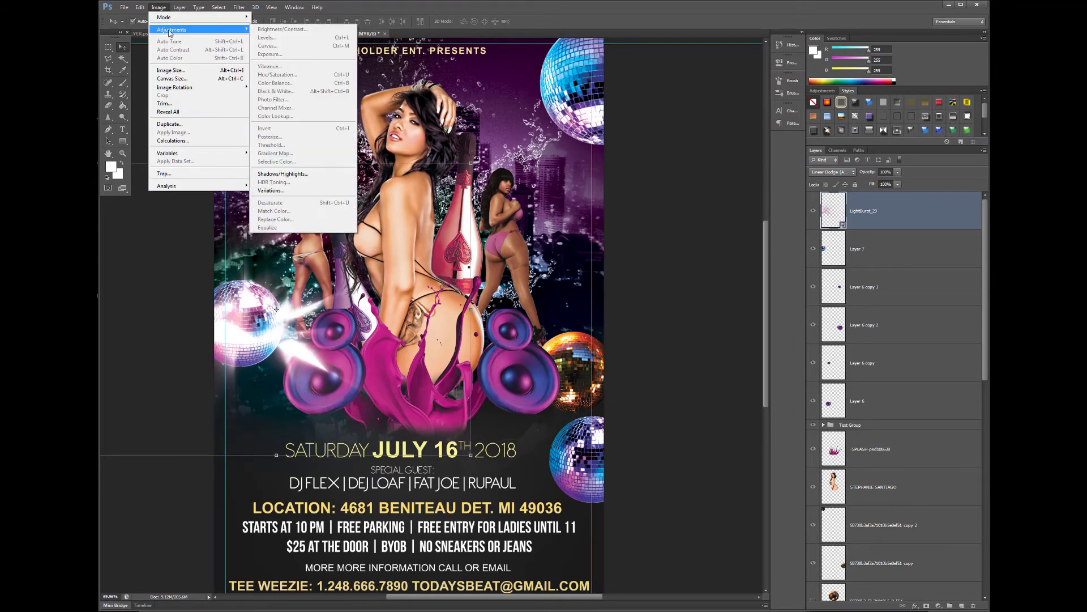
key("ctrl+u")
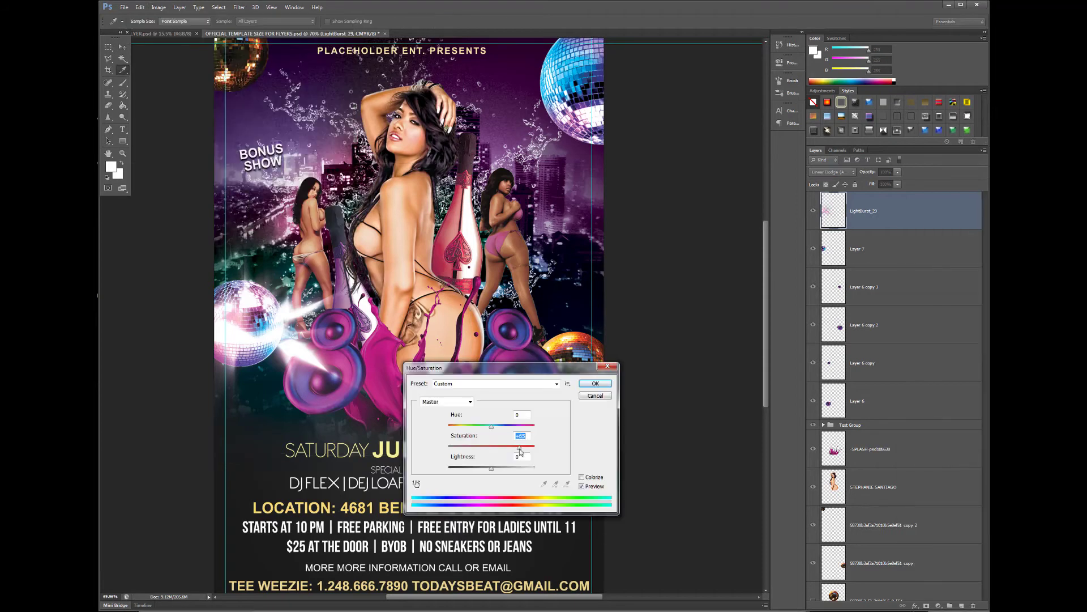
key("Return")
left_click(159, 7)
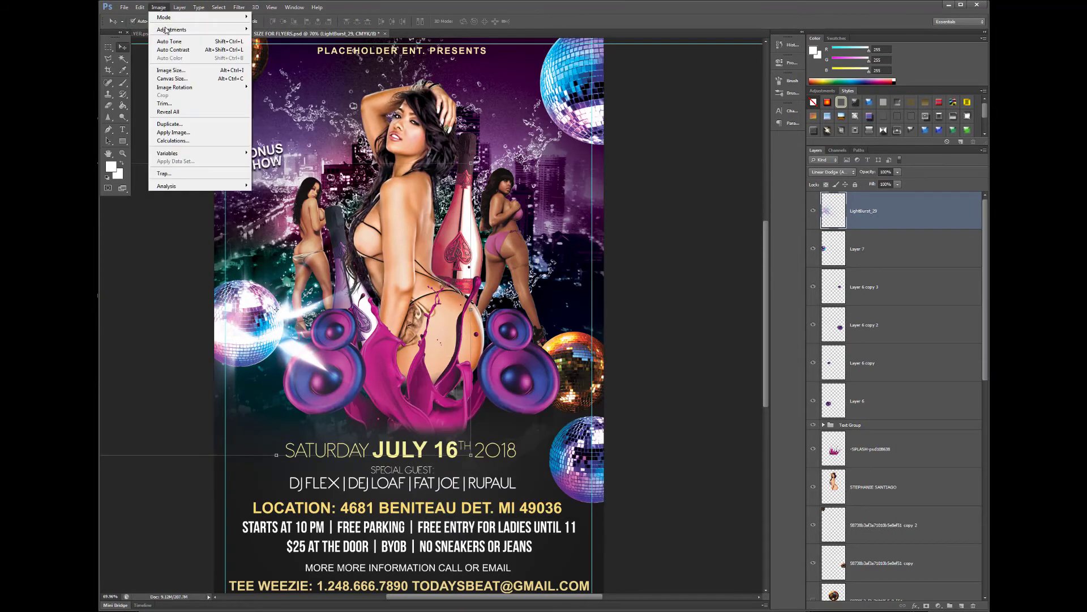
key("ctrl+l")
key("Return")
key("v")
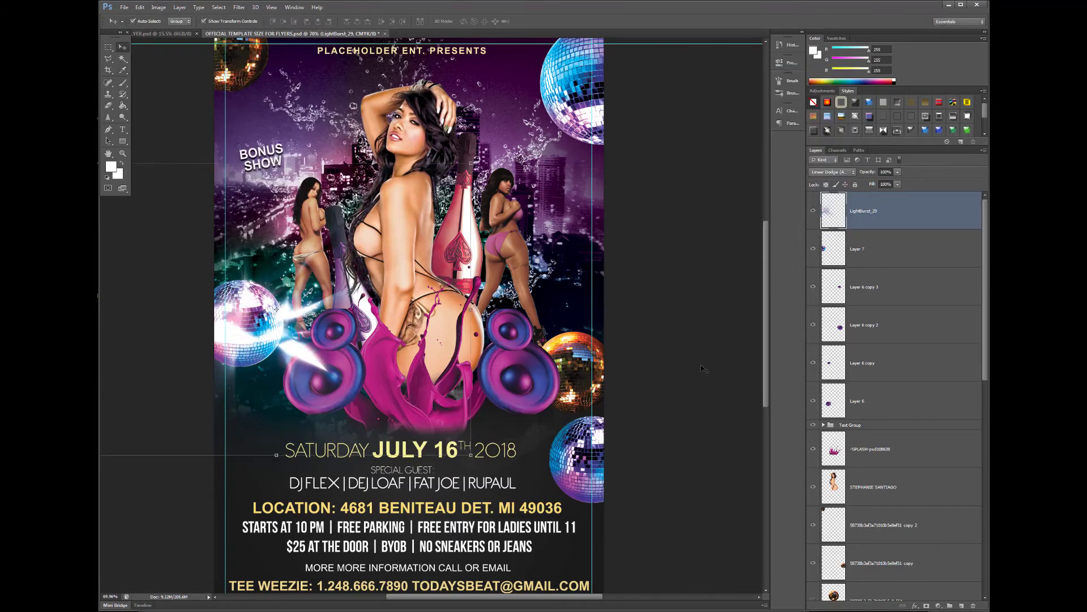
Step: Add a coloured Outer Glow effect to the light burst
left_click(124, 7)
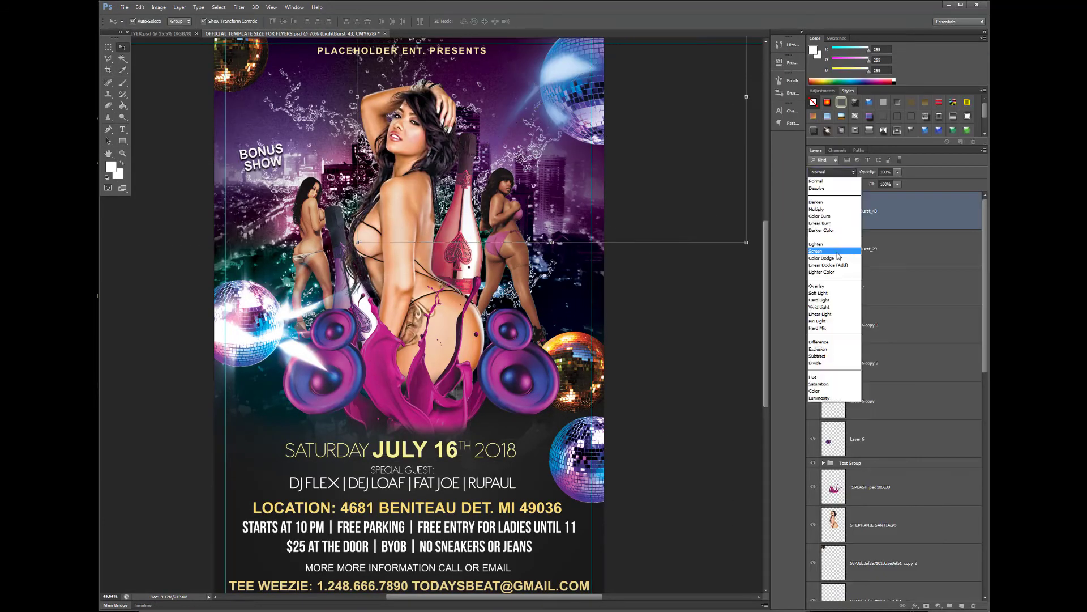
left_click(179, 7)
left_click(754, 123)
left_click(844, 311)
left_click(809, 94)
left_click(782, 176)
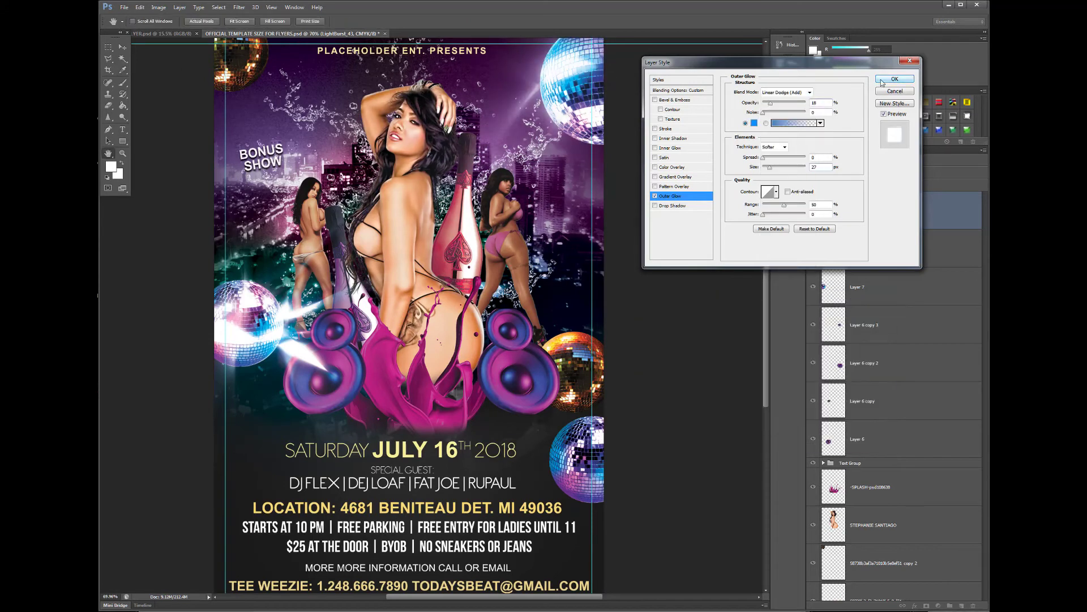
Step: Bring in LightBurst_83 as Linear Dodge, shrunk near the right speaker
left_click(895, 79)
left_click(124, 7)
left_click(130, 49)
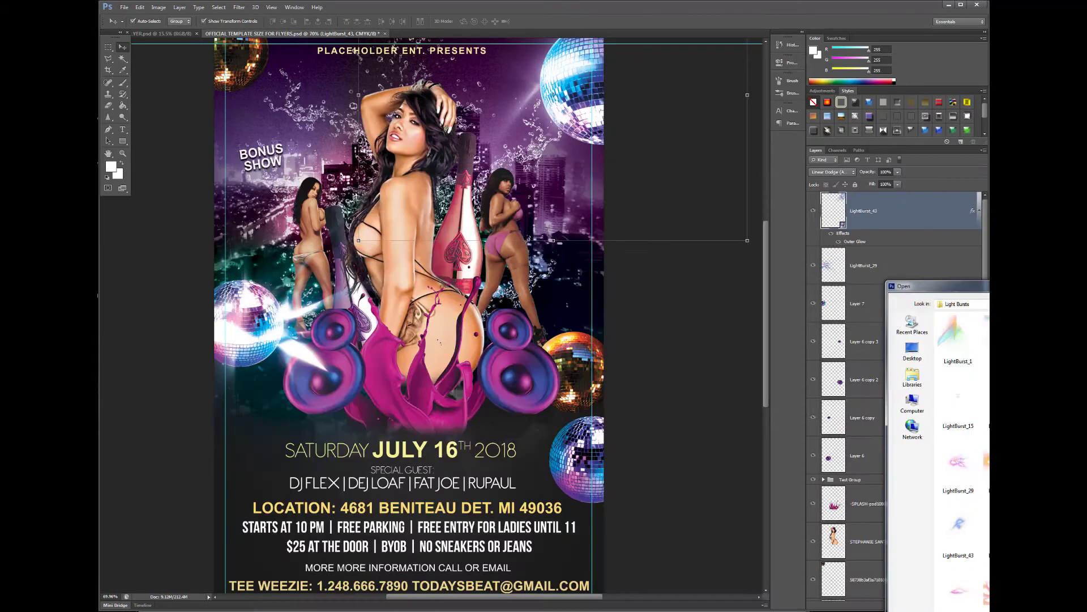
left_click(646, 218)
left_click(680, 598)
left_click(124, 6)
left_click(130, 50)
double_click(719, 461)
left_click(832, 172)
left_click(835, 266)
left_click_drag(432, 316, 466, 207)
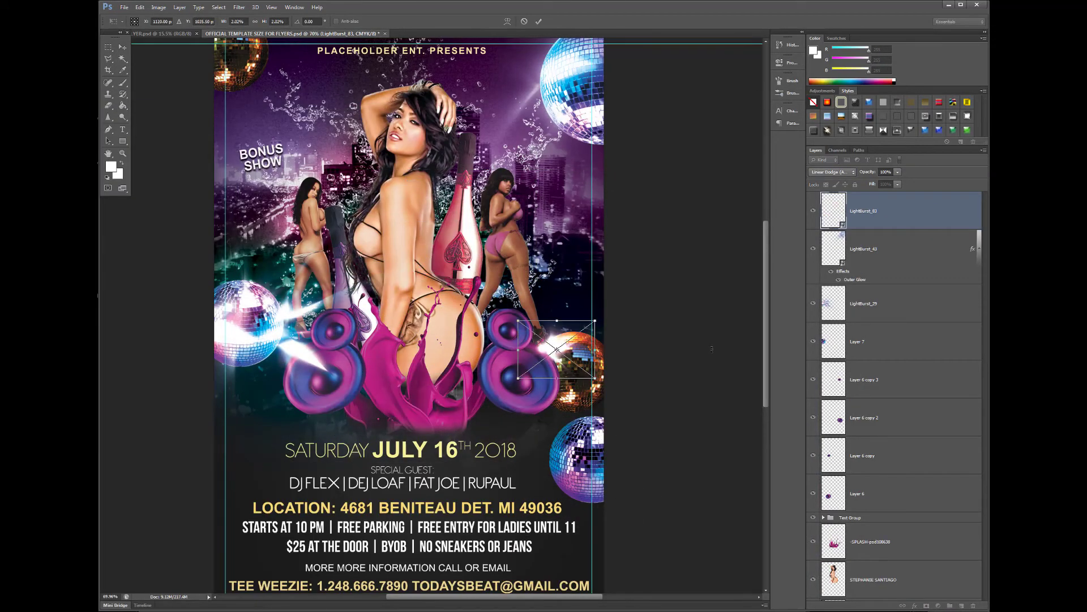
Step: Browse the Particle Explosions and Light FX Backgrounds folders, trying then cancelling lfxBg_80
left_click(124, 7)
left_click(130, 153)
left_click(124, 7)
left_click(130, 153)
left_click(278, 114)
double_click(189, 181)
left_click(278, 115)
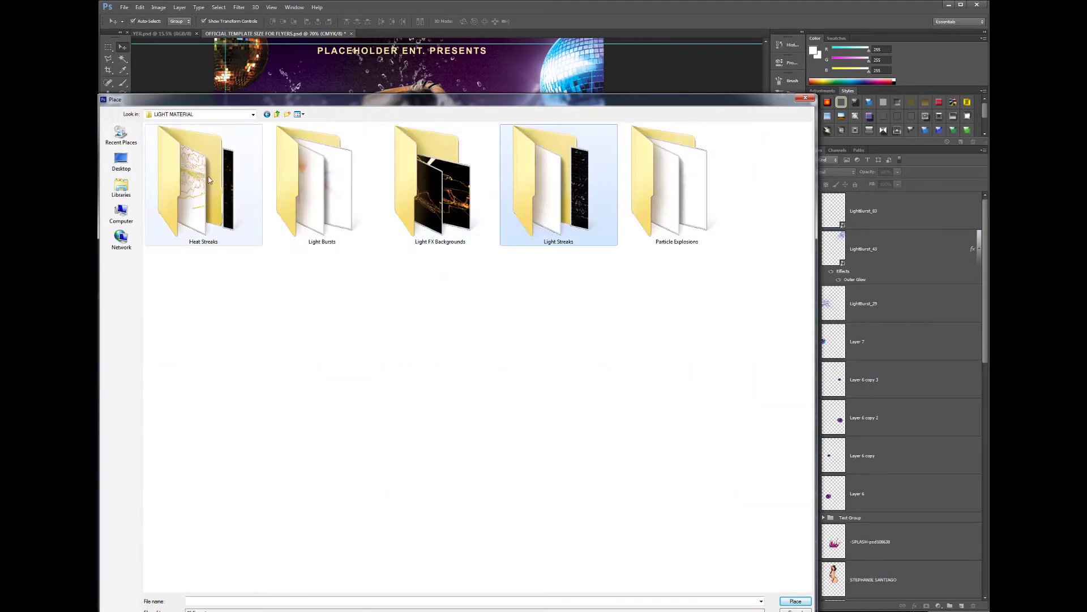
double_click(437, 182)
double_click(580, 473)
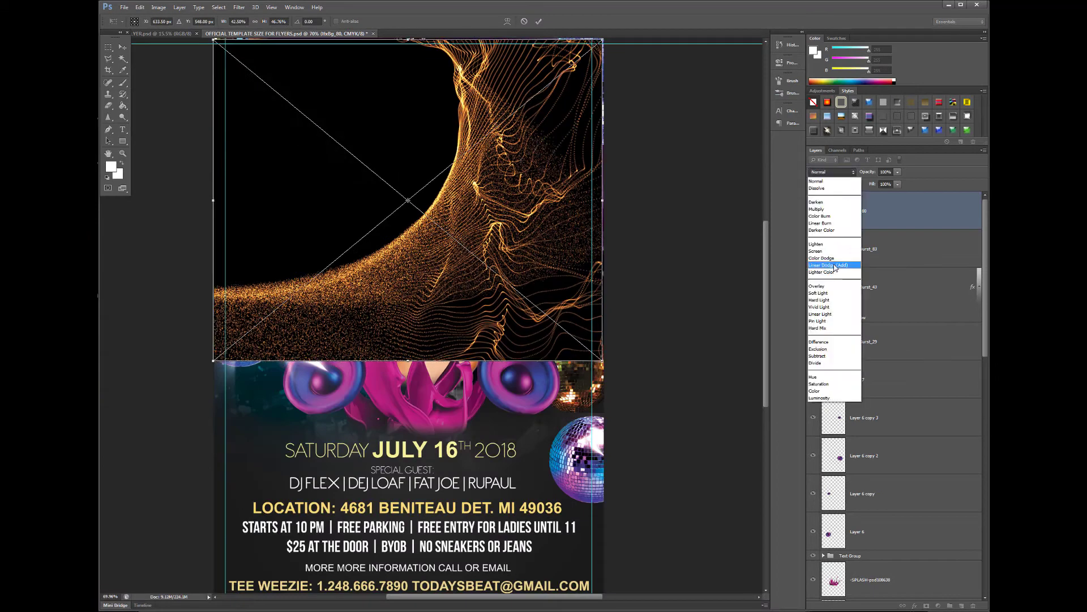
key("Escape")
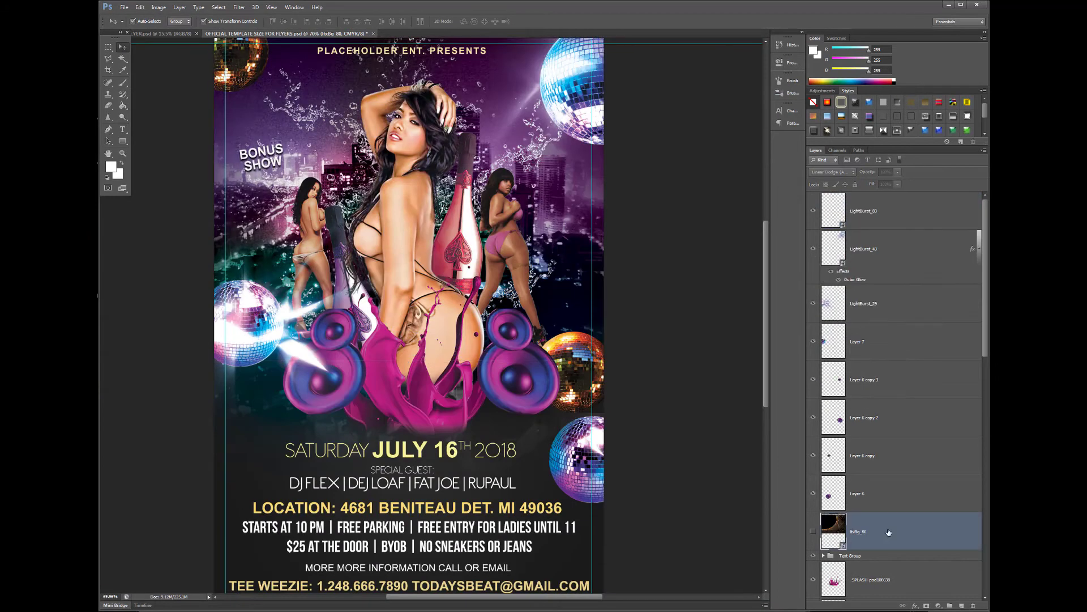
Step: Place the lfxBg_53 bokeh background and darken its shadows to 31 with Levels
left_click(123, 7)
left_click(136, 169)
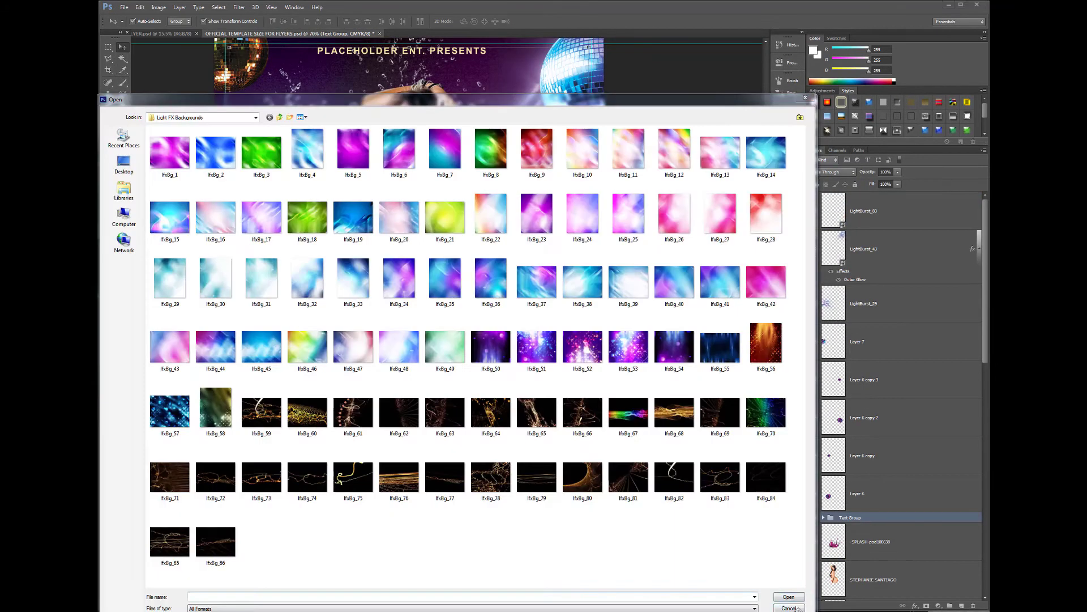
left_click(626, 344)
key("Return")
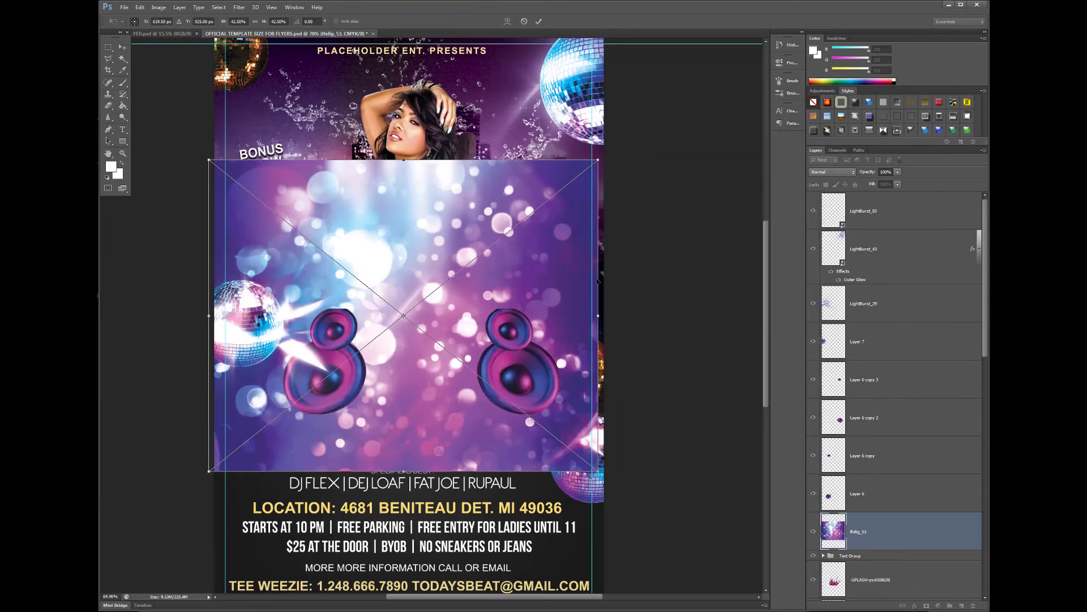
right_click(895, 535)
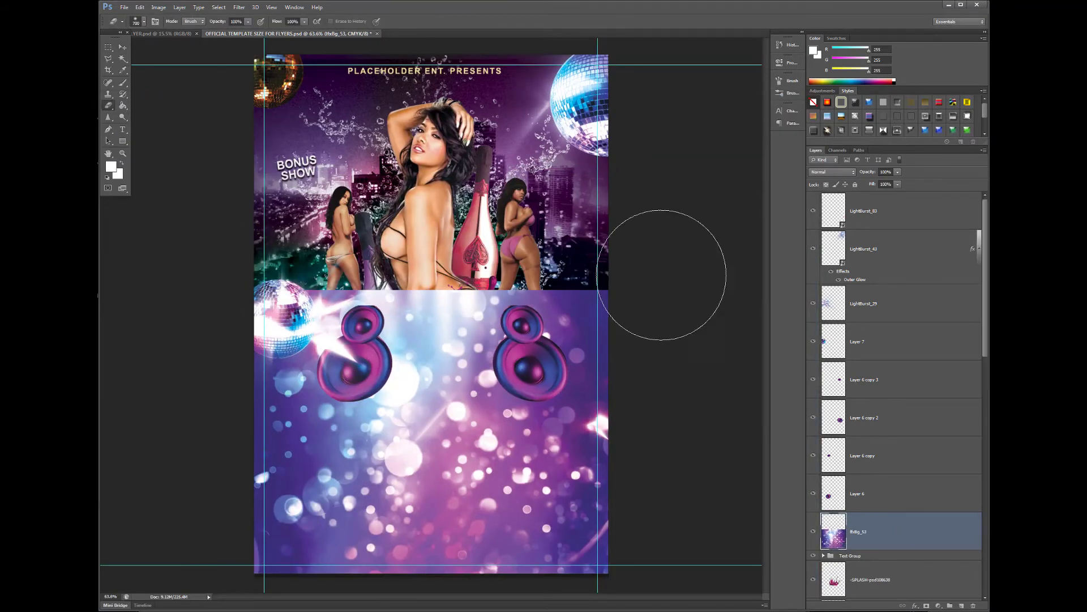
key("Return")
key("ctrl+l")
left_click_drag(682, 174, 697, 176)
Step: Move the bokeh layer down the stack, erase it over the event text, and readjust Levels
key("Return")
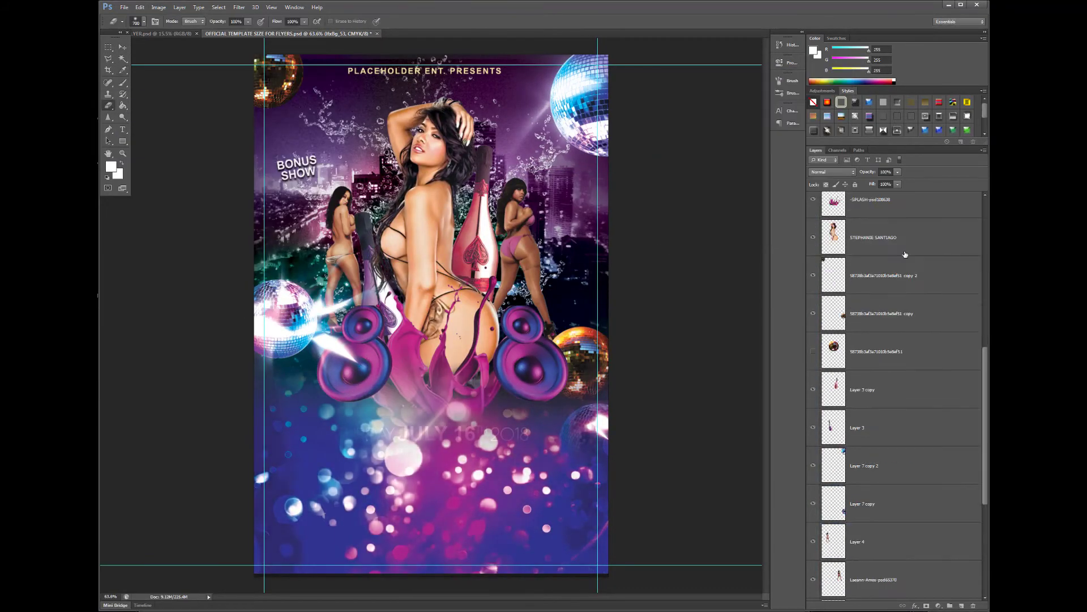
key("ctrl+bracketleft")
key("ctrl+bracketleft")
key("ctrl+bracketleft")
key("e")
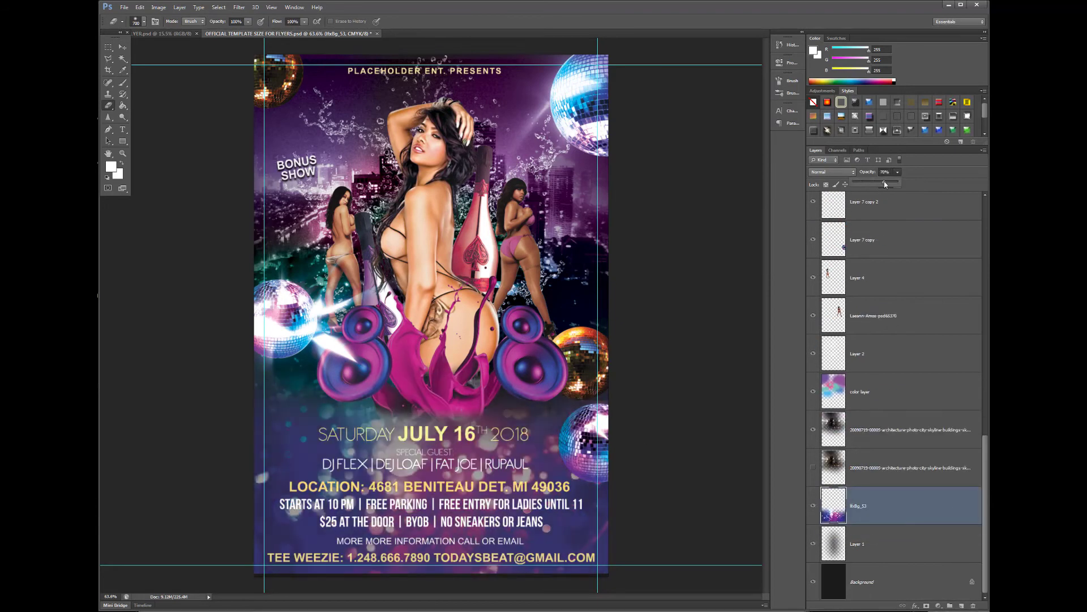
mouse_move(464, 447)
left_mouse_down()
mouse_move(391, 442)
mouse_move(623, 377)
left_mouse_up()
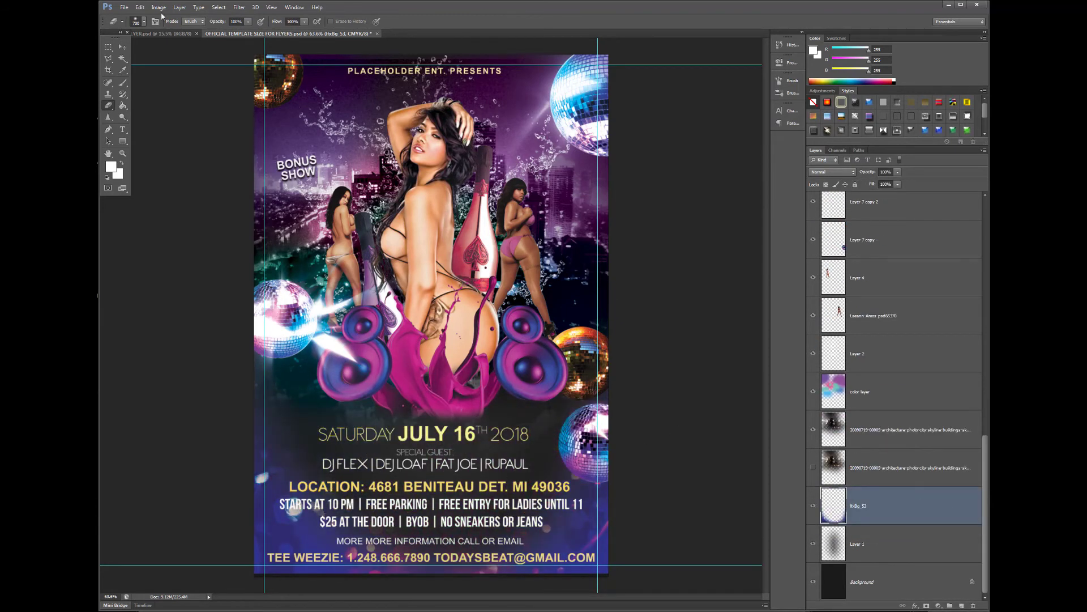
key("ctrl+l")
key("Return")
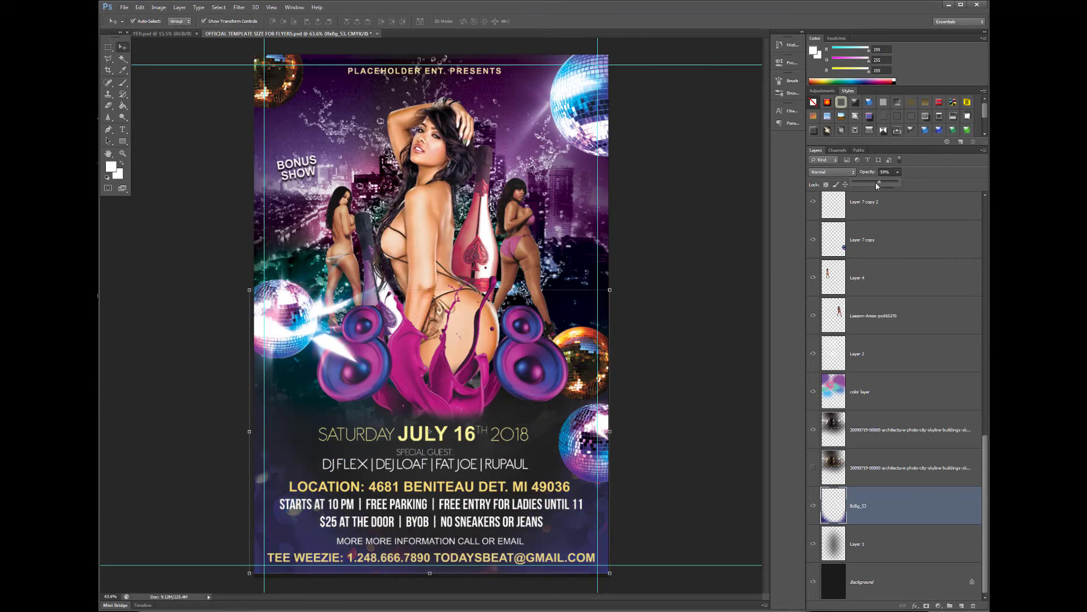
key("ctrl+minus")
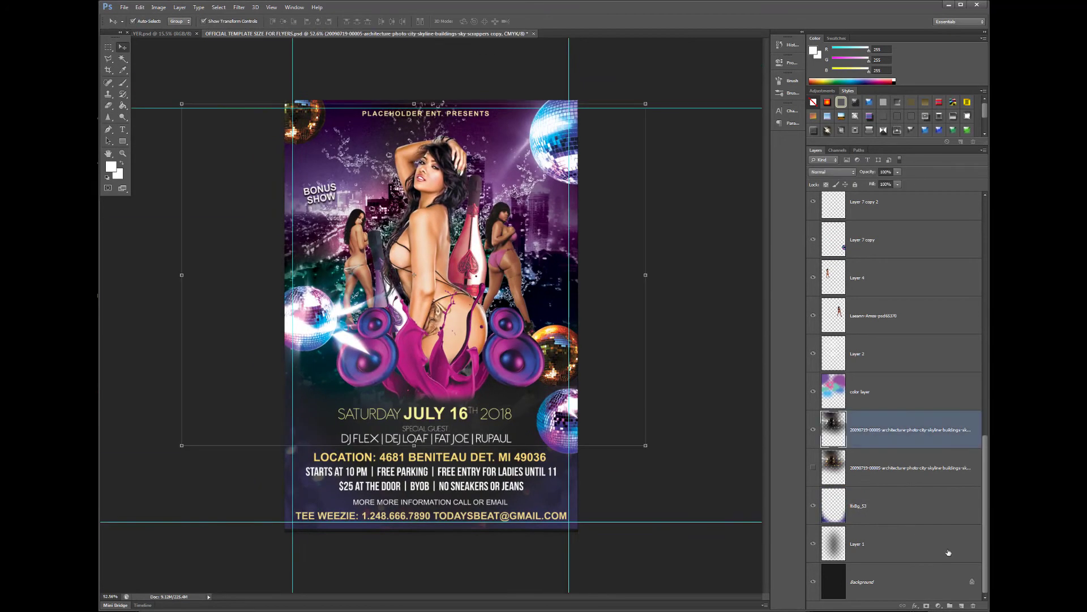
Step: Place the lfxBg_72 light streaks on a new layer in Screen mode, moved higher in the stack
key("ctrl+shift+alt+n")
key("ctrl+shift+p")
left_click(810, 601)
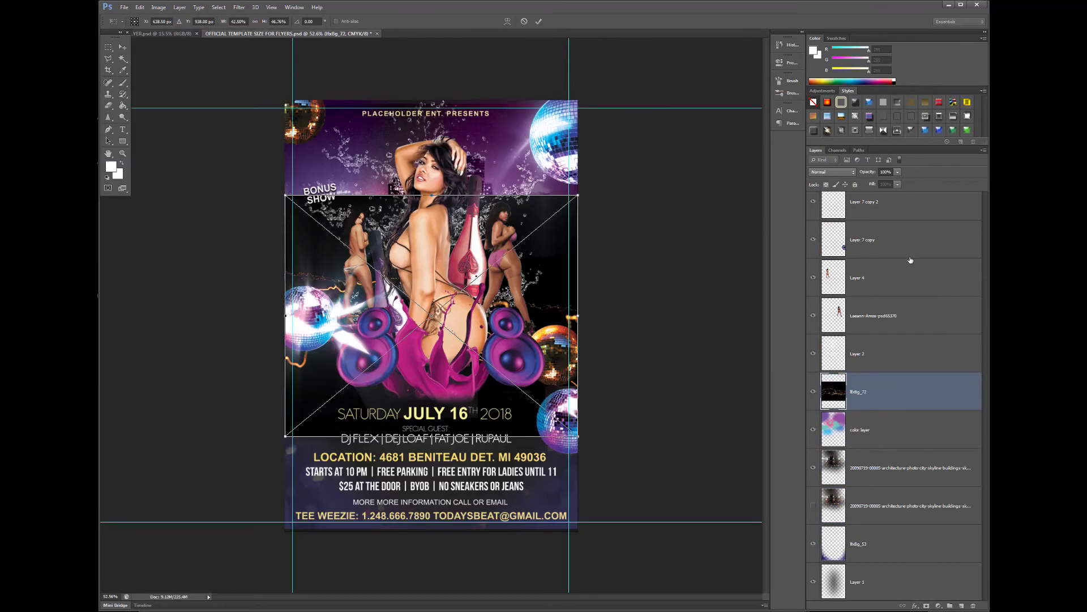
left_click(832, 172)
left_click(827, 222)
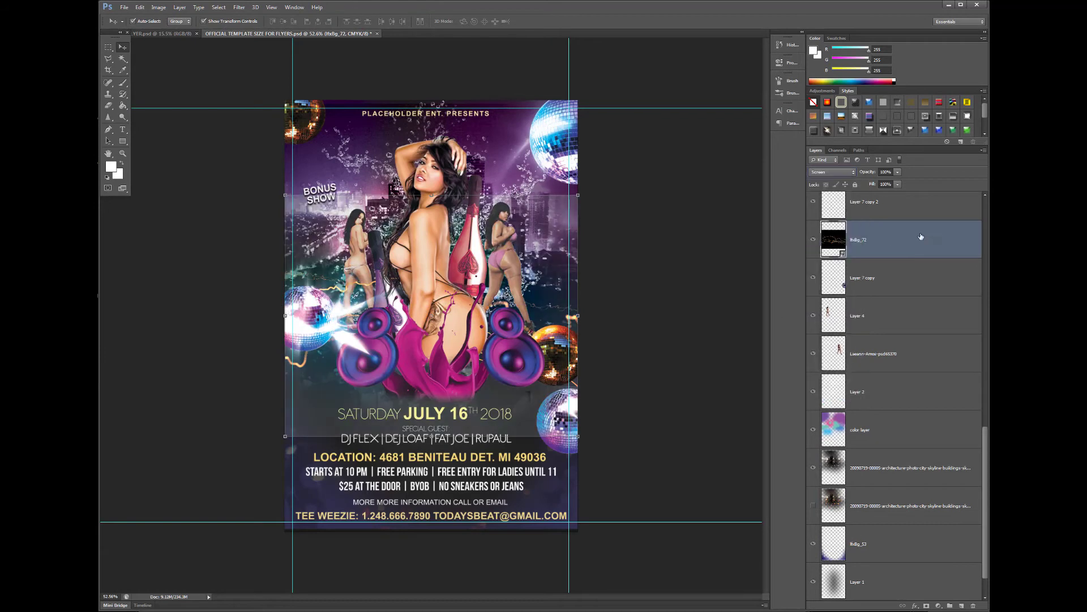
left_click_drag(861, 236, 918, 199)
key("Return")
Step: Darken the lfxBg_72 streaks with Levels to 134
key("ctrl+l")
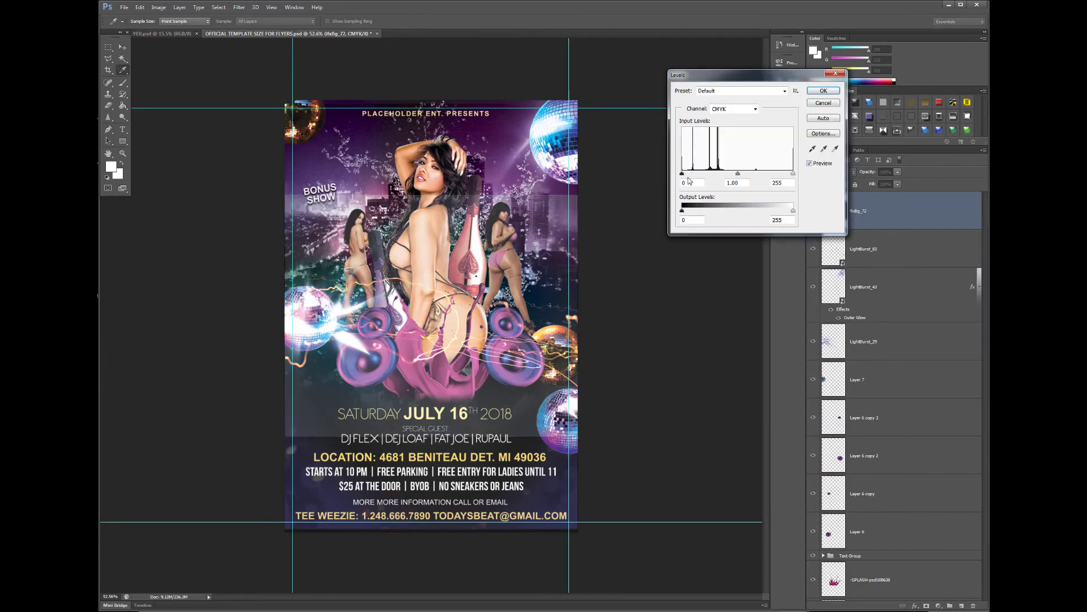
left_click_drag(682, 173, 740, 174)
left_click(823, 91)
left_click(123, 50)
left_click_drag(431, 226, 432, 165)
Step: Place the lfxBg_67 rainbow streaks, move them up, and try Color and other blend modes
scroll(895, 340, "down", 4)
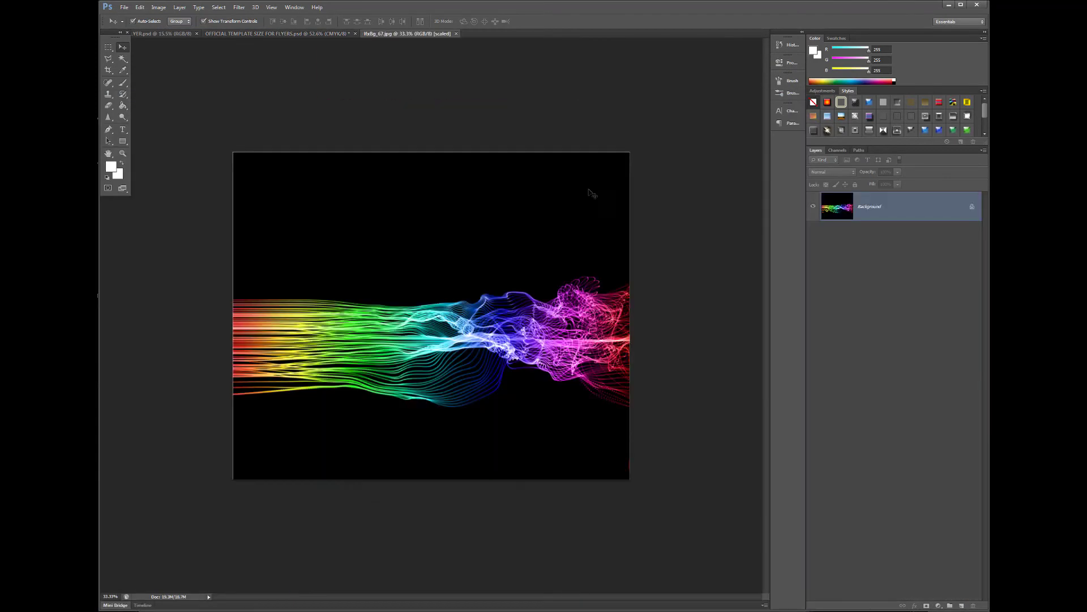
key("Return")
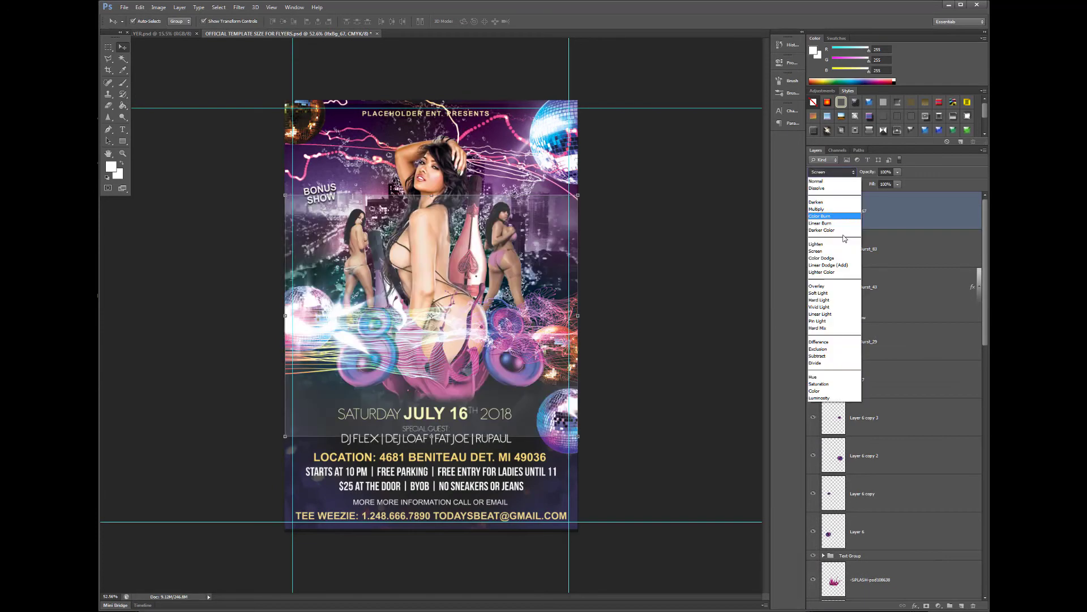
left_click_drag(475, 276, 476, 160)
right_click(893, 214)
left_click(832, 172)
left_click(827, 391)
Step: Hide the lfxBg_67 rainbow streaks layer and select the LightBurst_43 layer
scroll(854, 173, "up", 13)
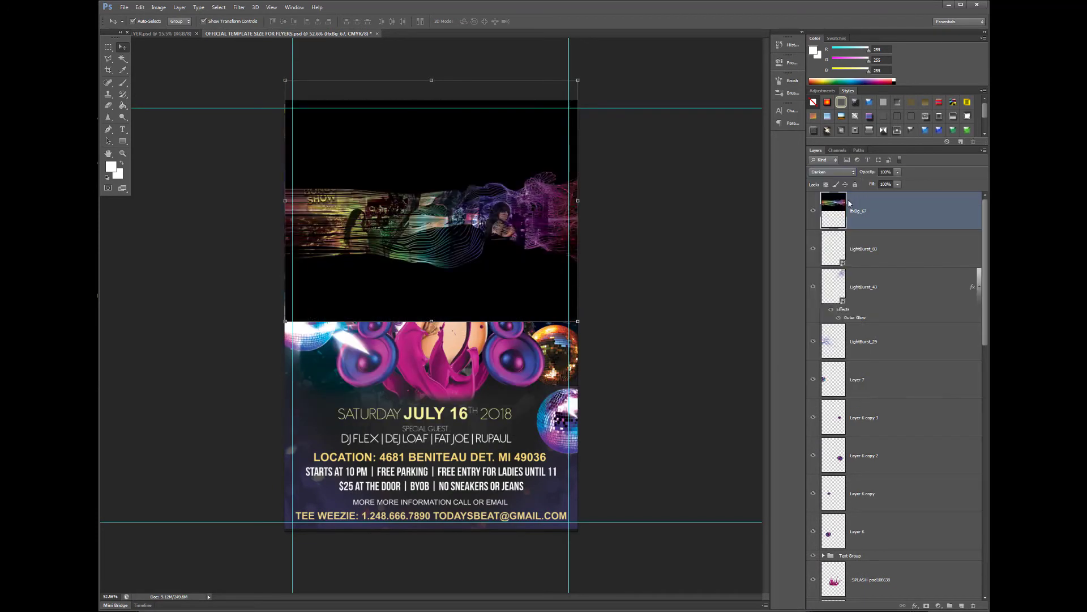
scroll(831, 171, "up", 3)
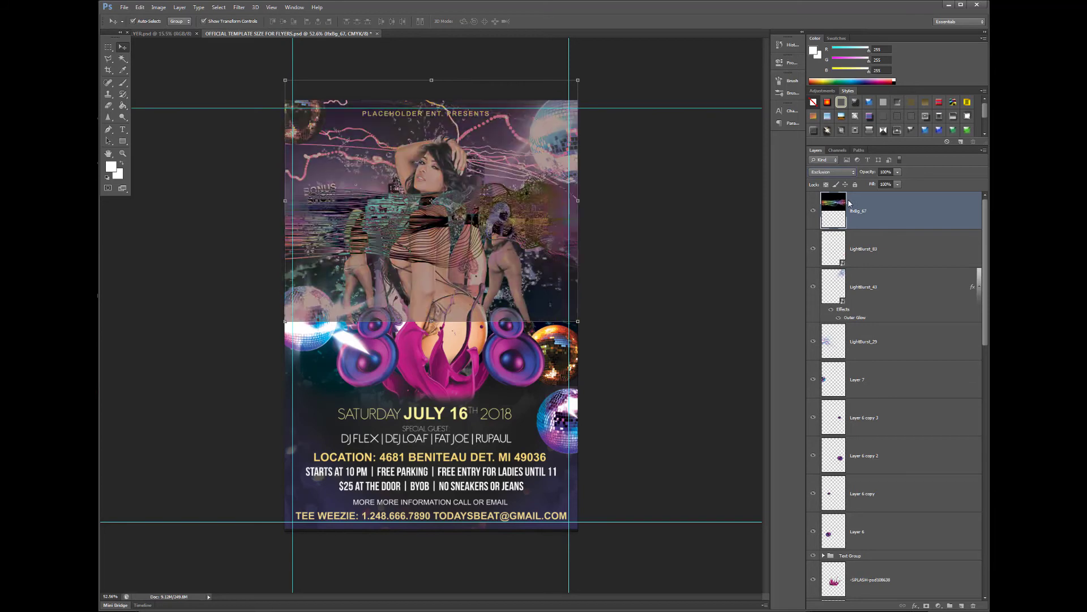
left_click(814, 211)
scroll(895, 339, "down", 5)
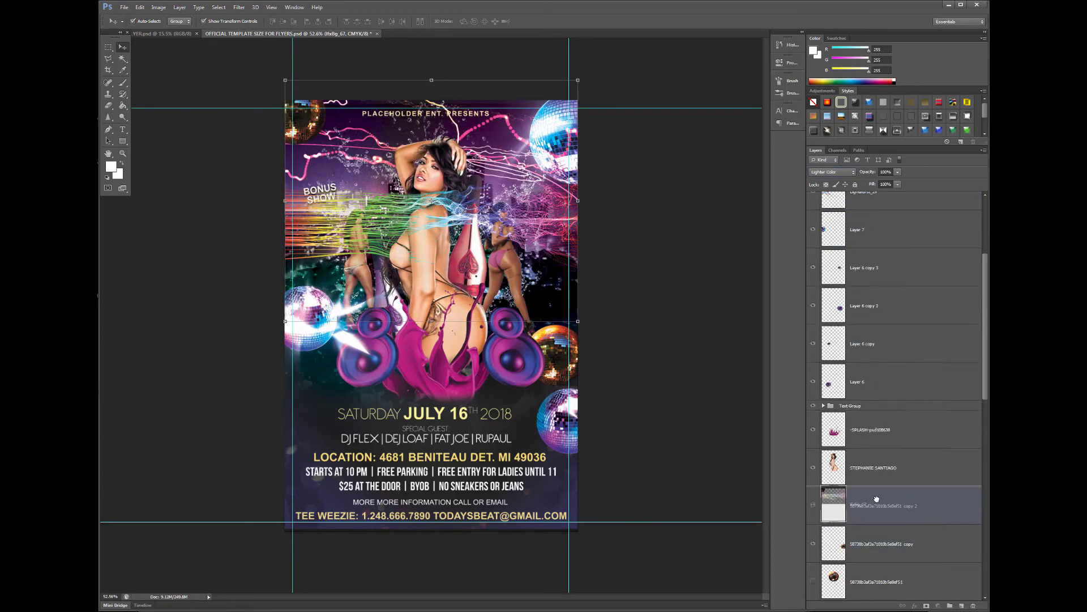
left_click(884, 467)
left_click(521, 172)
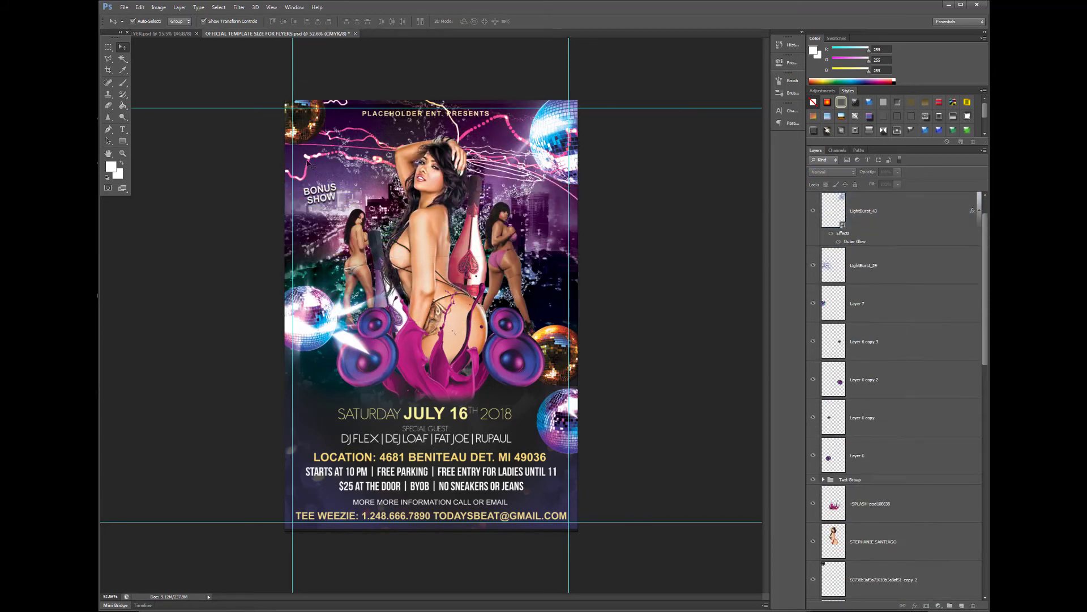
Step: Add a new empty top layer set to Linear Dodge (Add)
left_click(961, 605)
left_click(832, 172)
left_click(832, 272)
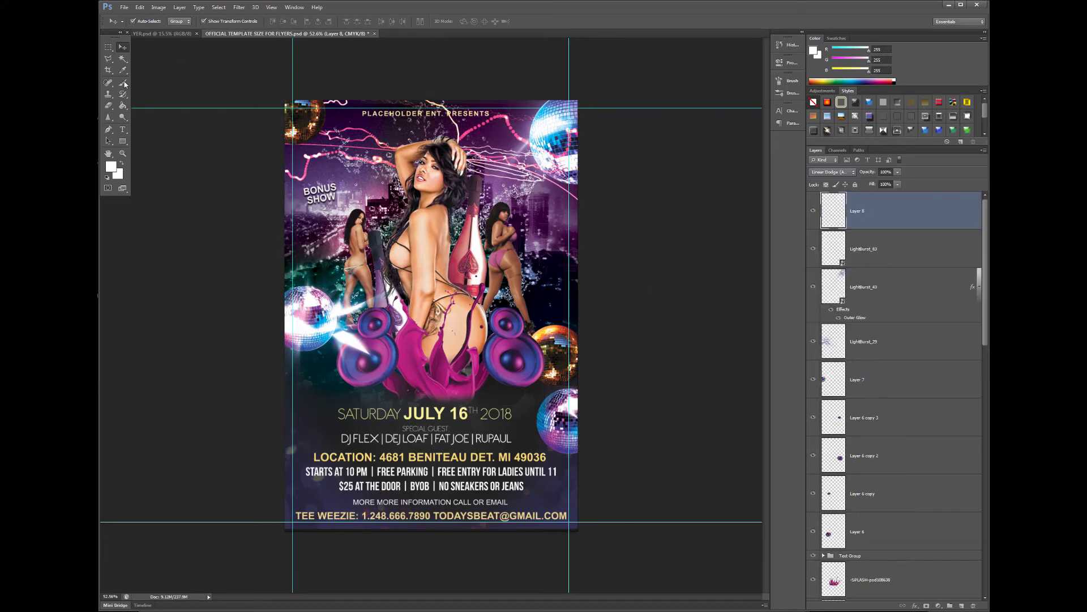
Step: Browse brush presets and set a dark red foreground colour
key("b")
left_click(143, 21)
key("Escape")
key("i")
left_click(111, 166)
left_click(854, 314)
key("b")
key("ctrl+1")
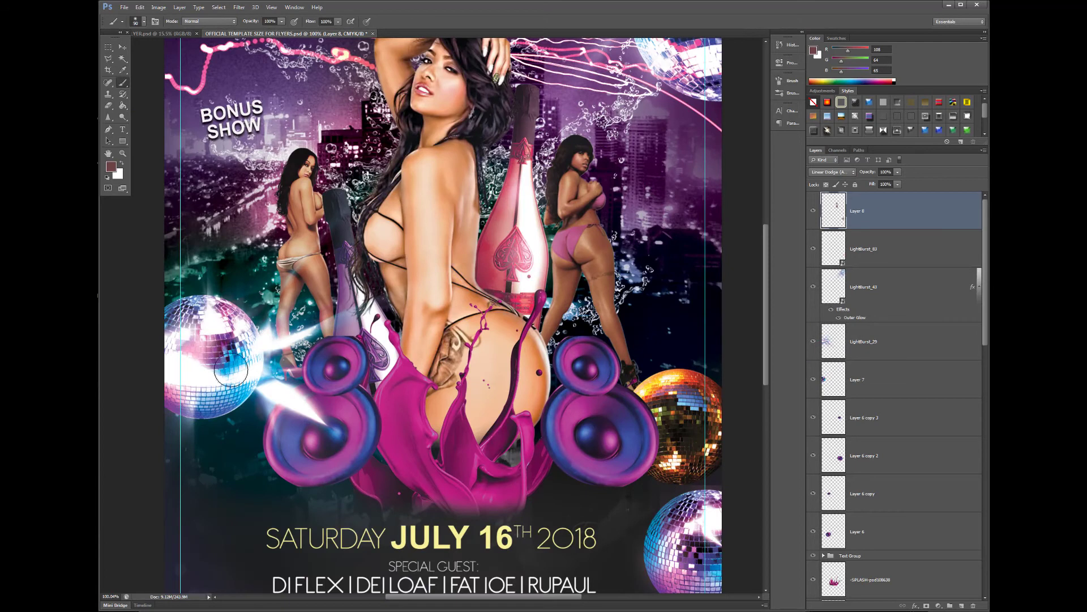
key("ctrl+0")
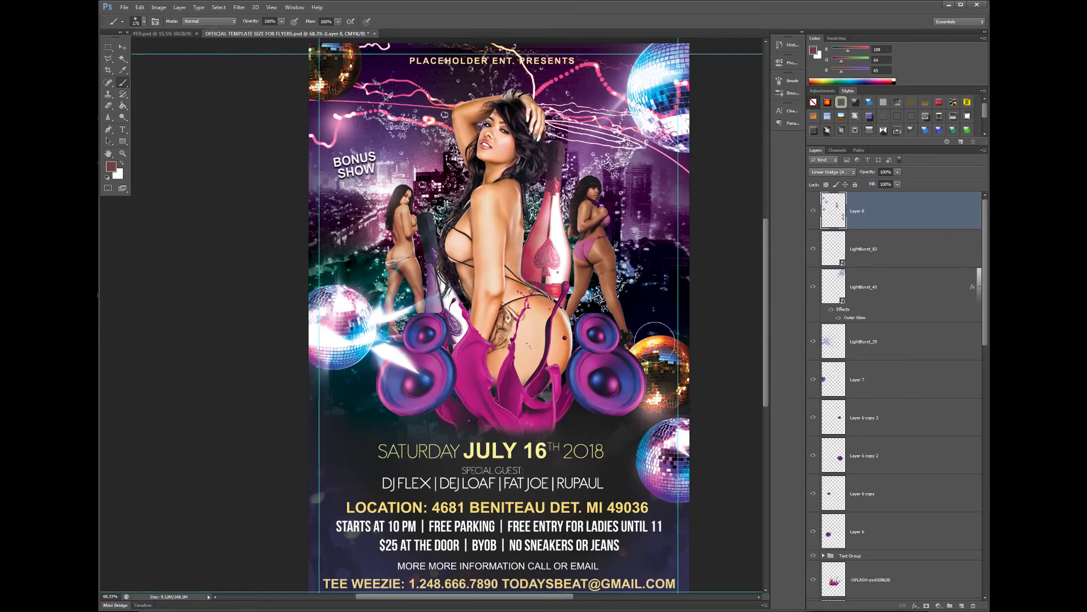
Step: Choose the large 2300 px splash brush and sample pink from the flyer as foreground
left_click(138, 22)
double_click(269, 201)
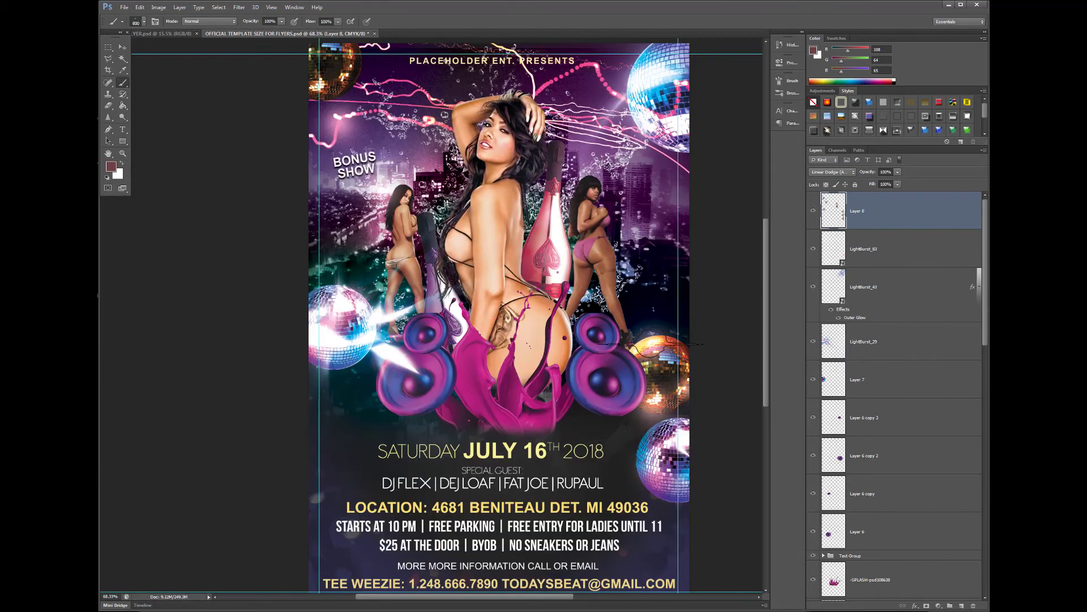
left_click(111, 166)
left_click(683, 439)
key("Return")
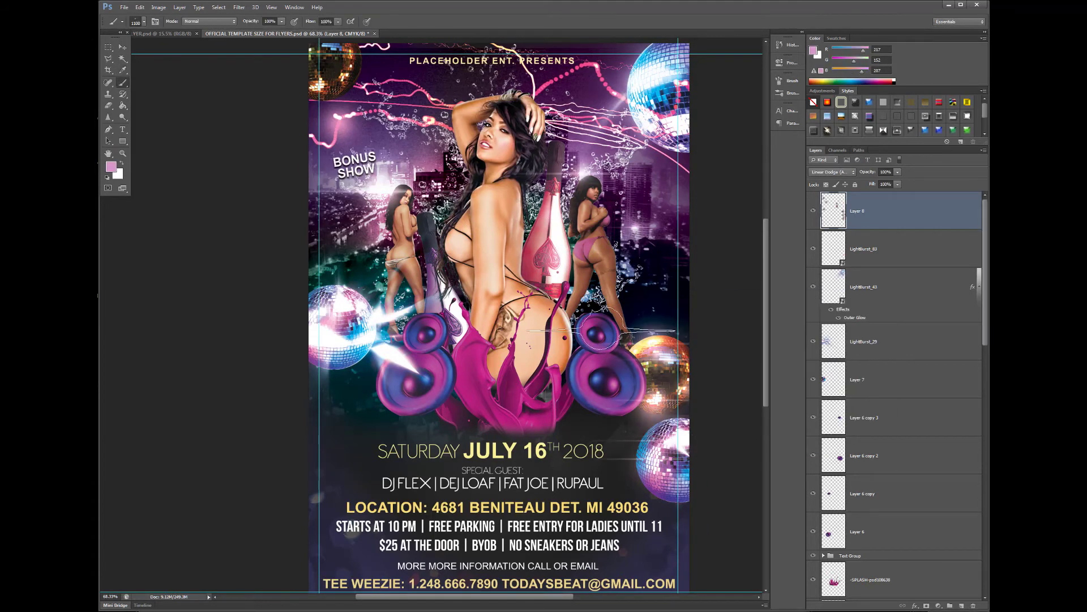
Step: Expand the Text Group and make the date line text white
scroll(538, 344, "down", 1)
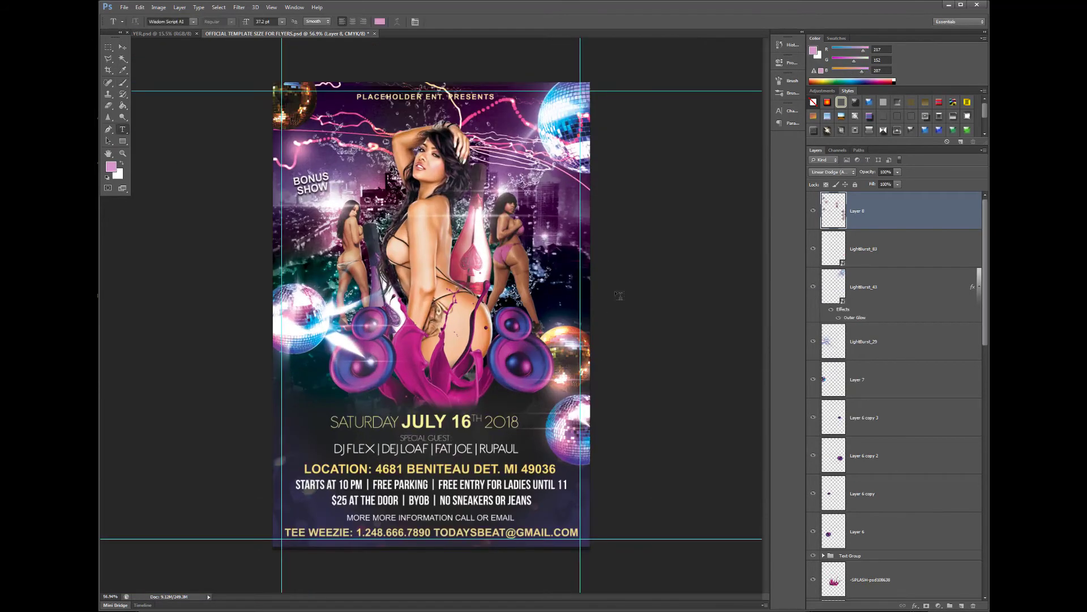
scroll(895, 340, "down", 5)
left_click(824, 289)
left_click(906, 351)
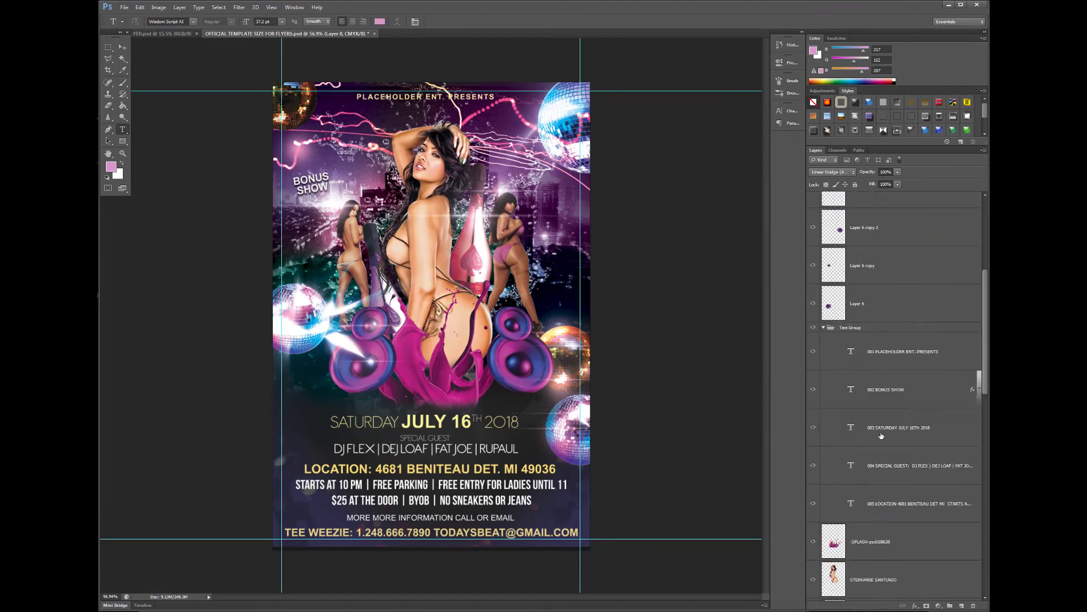
double_click(851, 313)
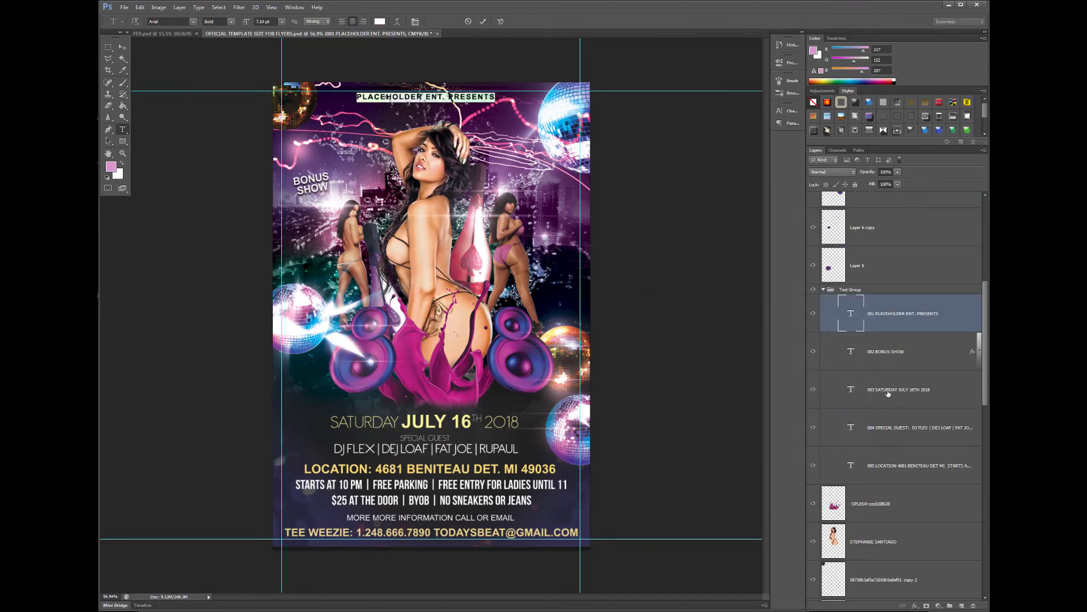
double_click(851, 389)
left_click(123, 173)
key("Escape")
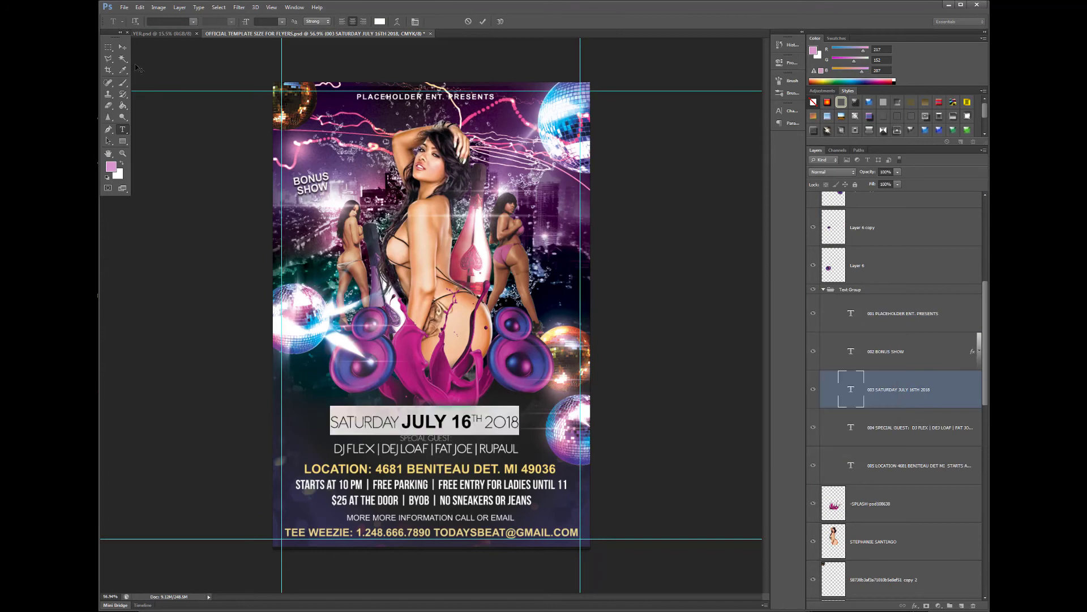
Step: Colour the location line and the contact line pink
double_click(851, 465)
left_click(380, 21)
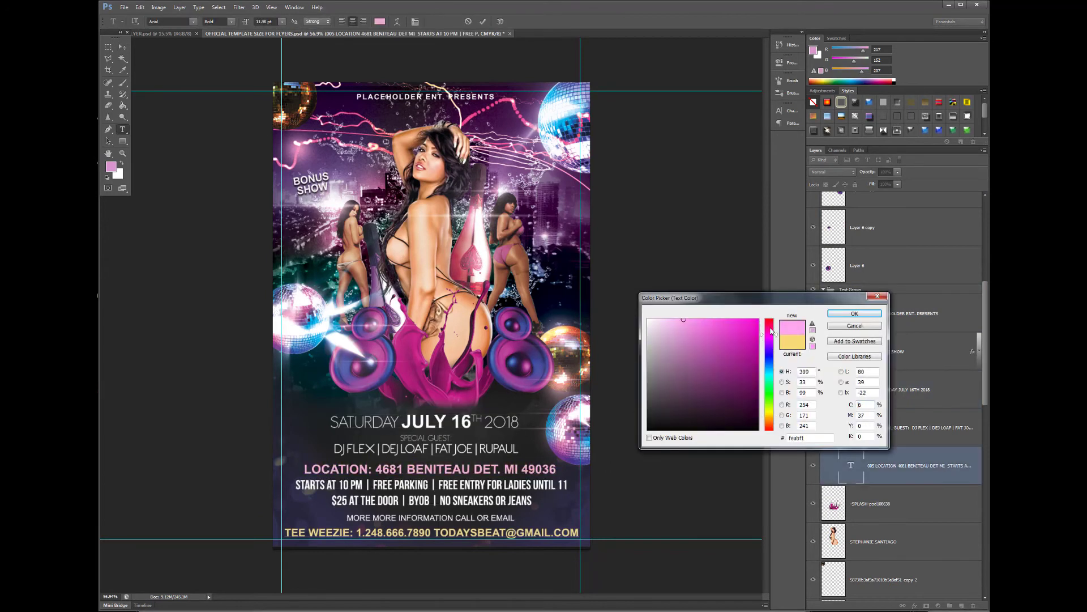
left_click(855, 313)
left_click(123, 130)
left_click(515, 517)
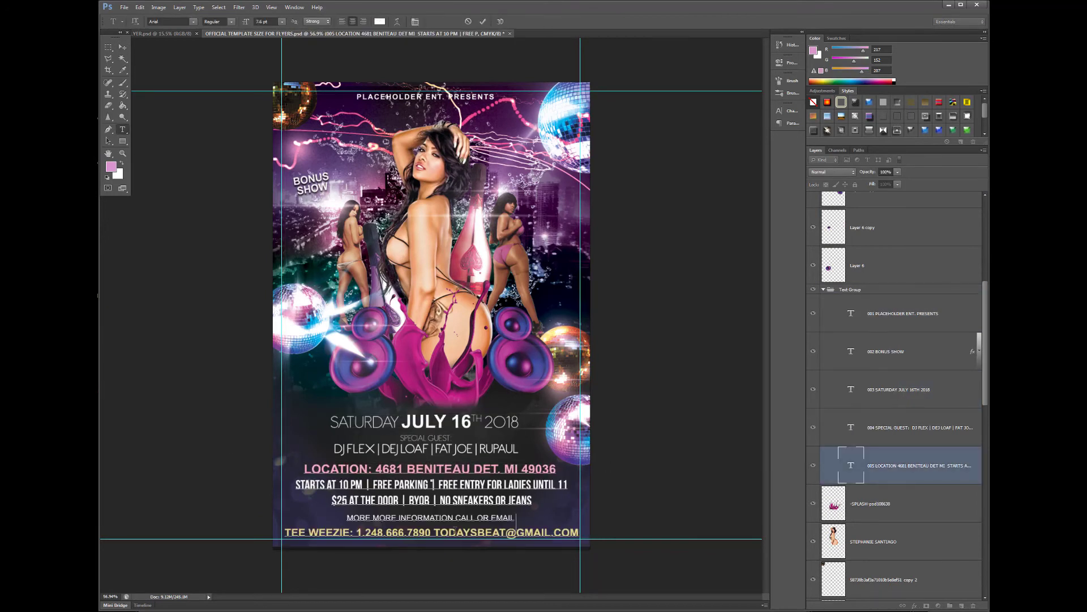
left_click_drag(309, 533, 285, 533)
left_click(379, 21)
key("Return")
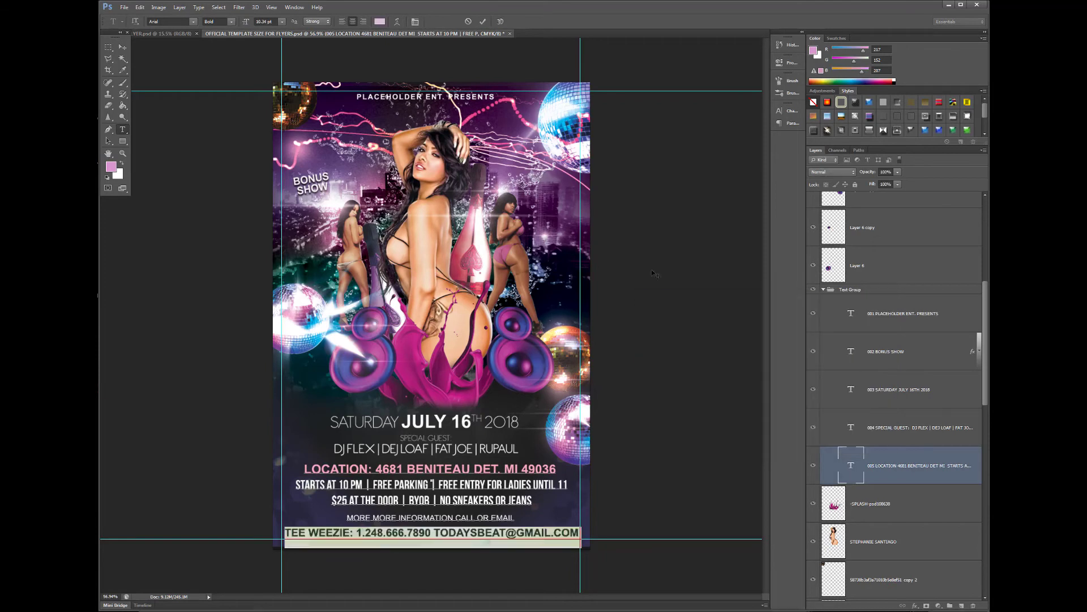
key("ctrl+Return")
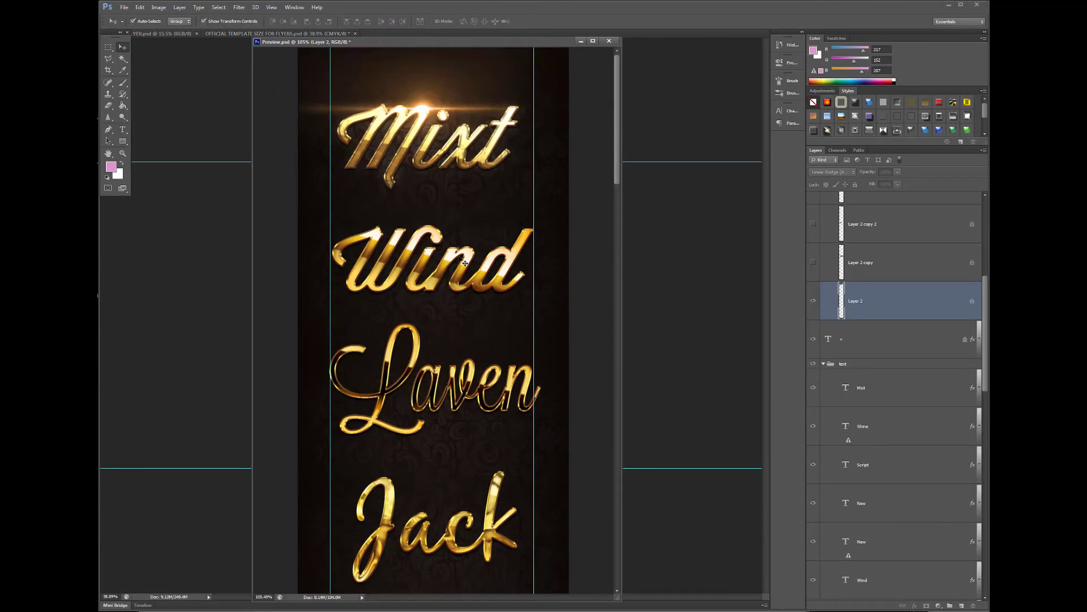
Step: Switch to Preview.psd and locate the gold Heart text layer
left_click_drag(617, 187, 617, 361)
left_click(180, 7)
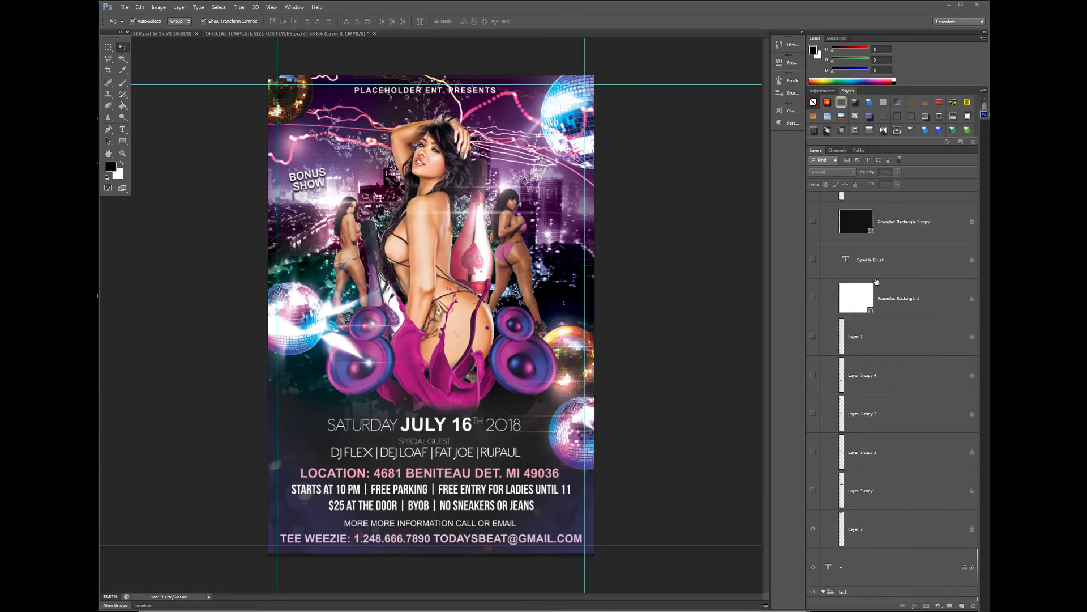
scroll(895, 418, "down", 10)
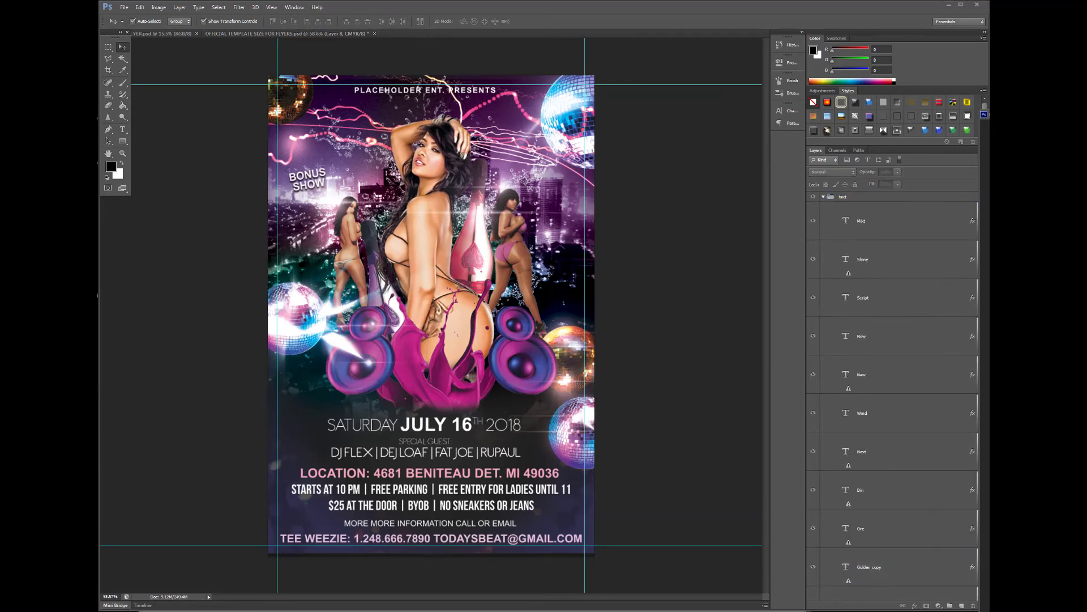
scroll(903, 487, "down", 4)
scroll(908, 480, "down", 6)
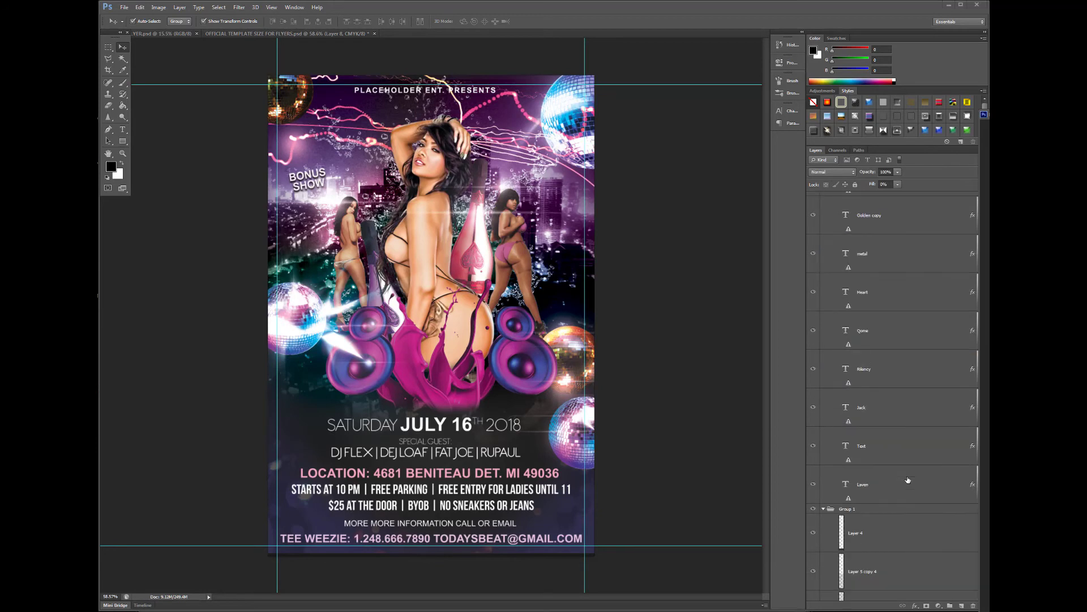
Step: Copy the gold Heart text onto the flyer, enlarge it, and move it over the speakers
left_click_drag(874, 293, 480, 317)
key("Return")
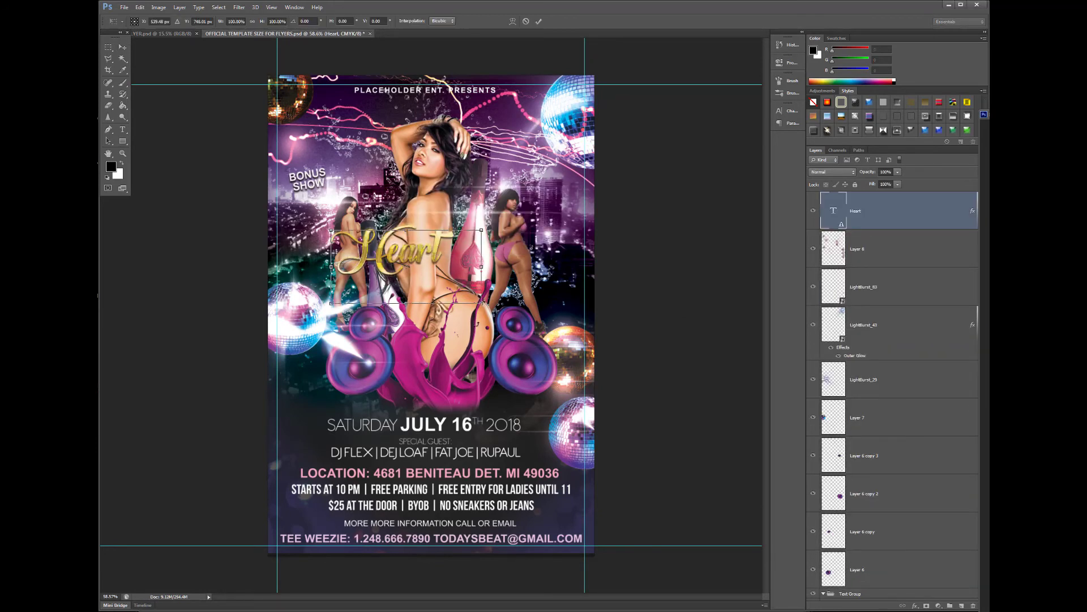
key("ctrl+t")
left_click_drag(480, 322, 434, 297)
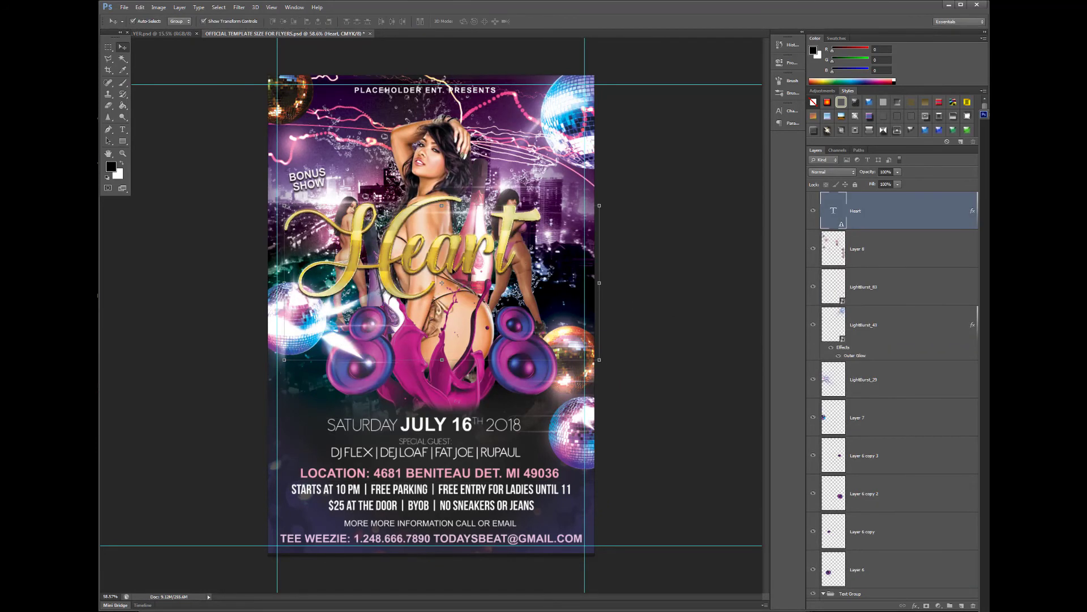
key("Return")
scroll(429, 236, "up", 3)
scroll(429, 235, "up", 2)
key("Return")
left_click_drag(623, 238, 630, 313)
Step: Replace the word Heart with 'Wet & Wild'
key("ctrl+0")
double_click(690, 404)
type("Wet")
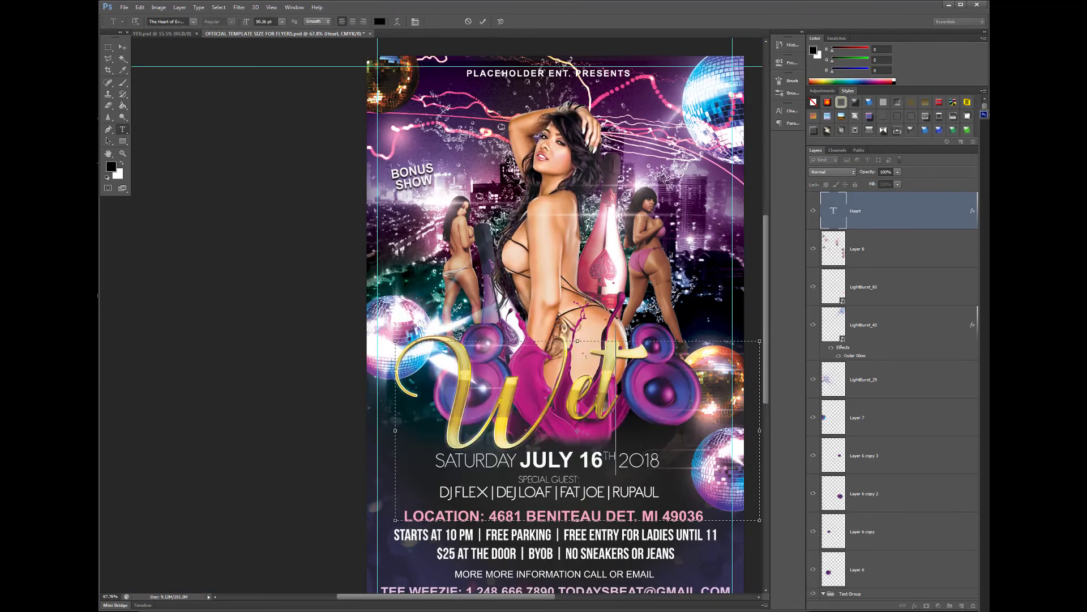
type(" & Wild")
Step: Commit the 'Wet & Wild' text and centre it above the date line
key("ctrl+Return")
key("v")
left_click_drag(643, 368, 748, 403)
scroll(555, 317, "right", 3)
left_click(790, 111)
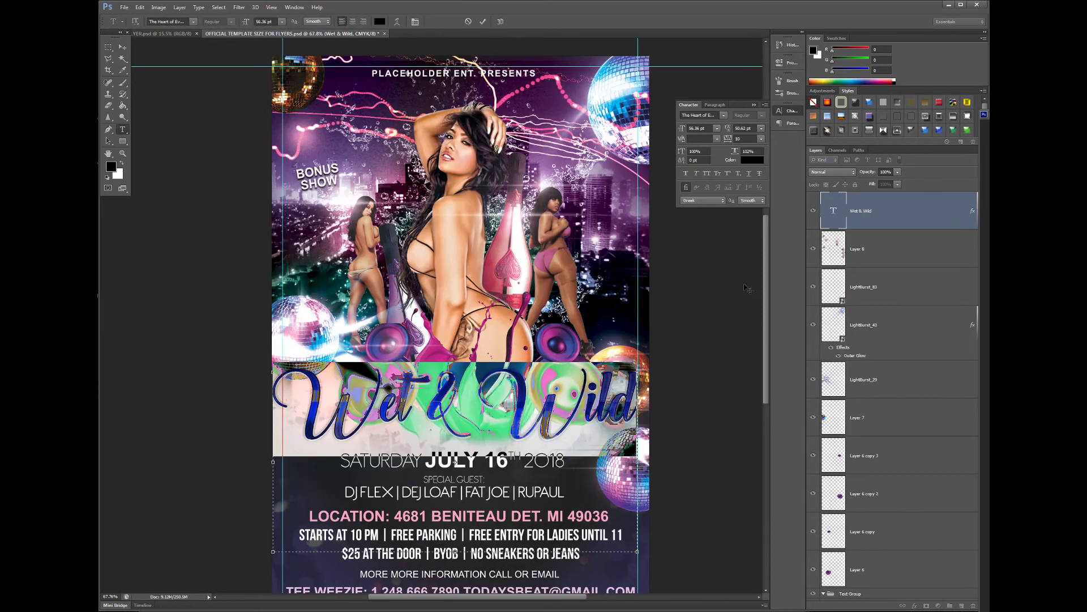
left_click(455, 462)
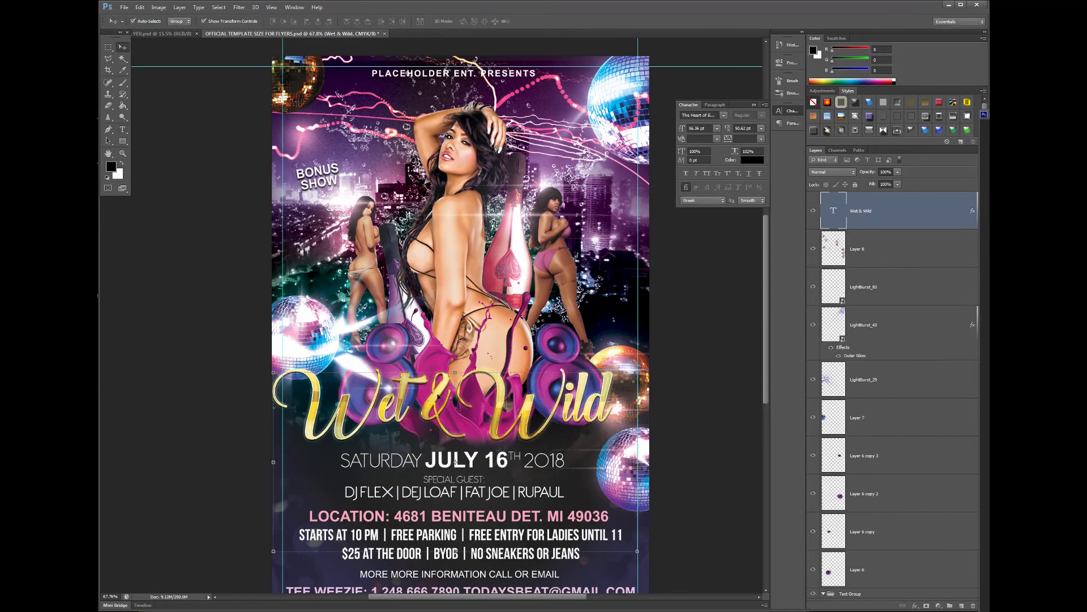
left_click_drag(440, 389, 454, 393)
Step: Widen the title's drop shadow spread, then nudge the title into place
double_click(972, 212)
left_click(755, 197)
left_click_drag(851, 131, 866, 132)
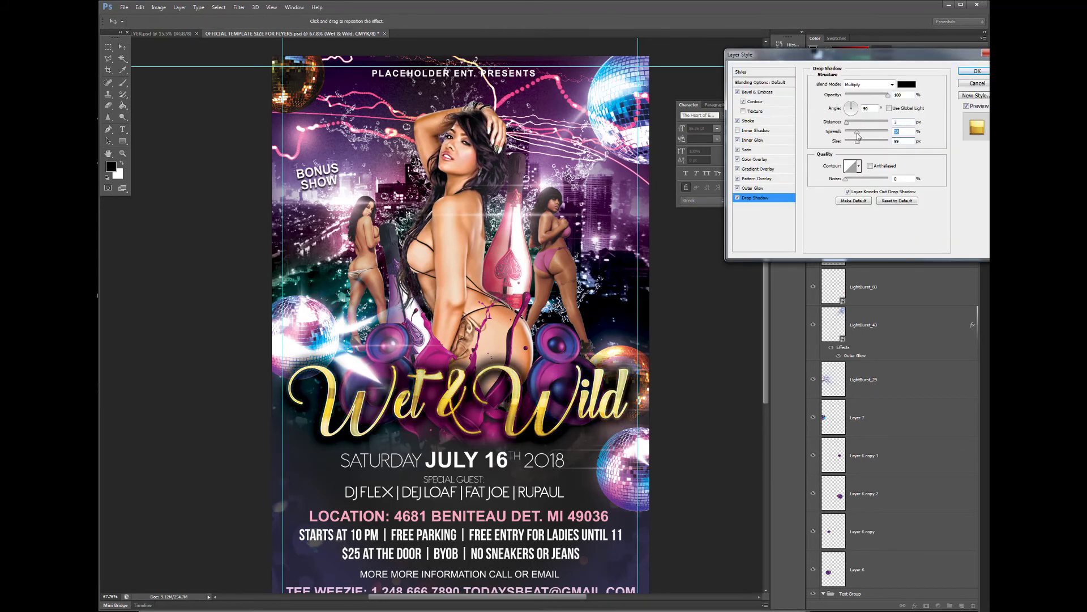
left_click(977, 71)
scroll(557, 421, "up", 2)
left_click_drag(436, 397, 453, 402)
scroll(448, 397, "up", 2)
scroll(448, 397, "down", 4)
left_click_drag(555, 596, 543, 597)
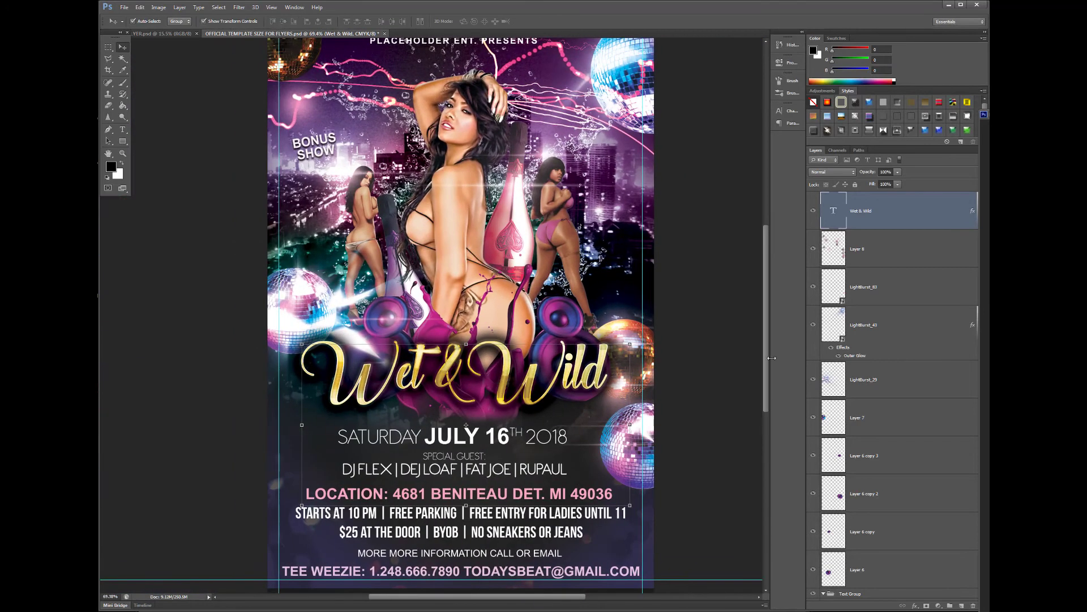
scroll(884, 340, "down", 5)
Step: Recolour the location text line, choosing a yellow
double_click(851, 465)
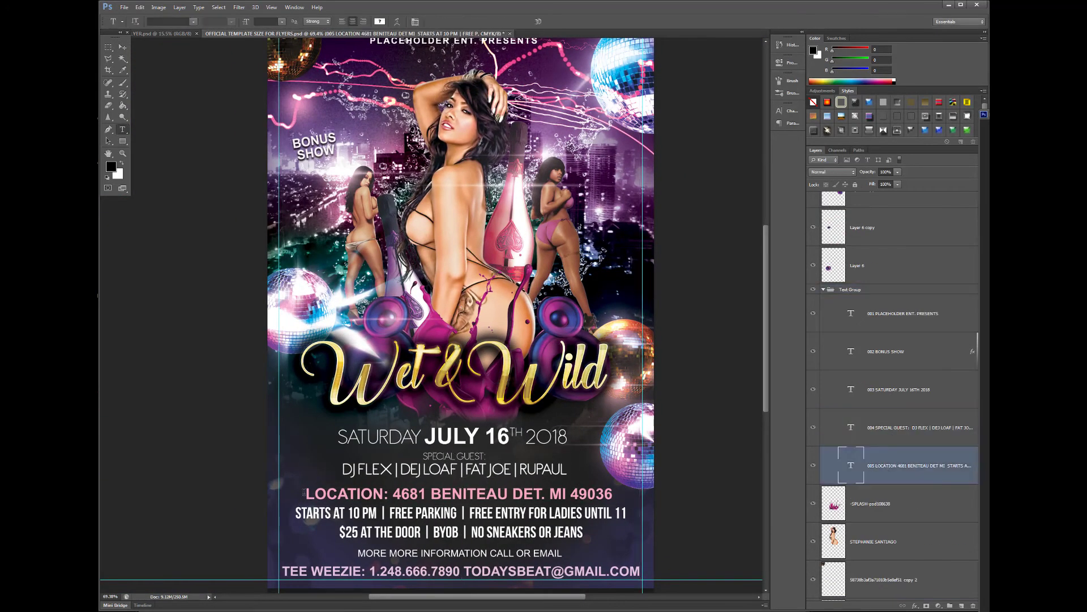
left_click(380, 21)
left_click(854, 313)
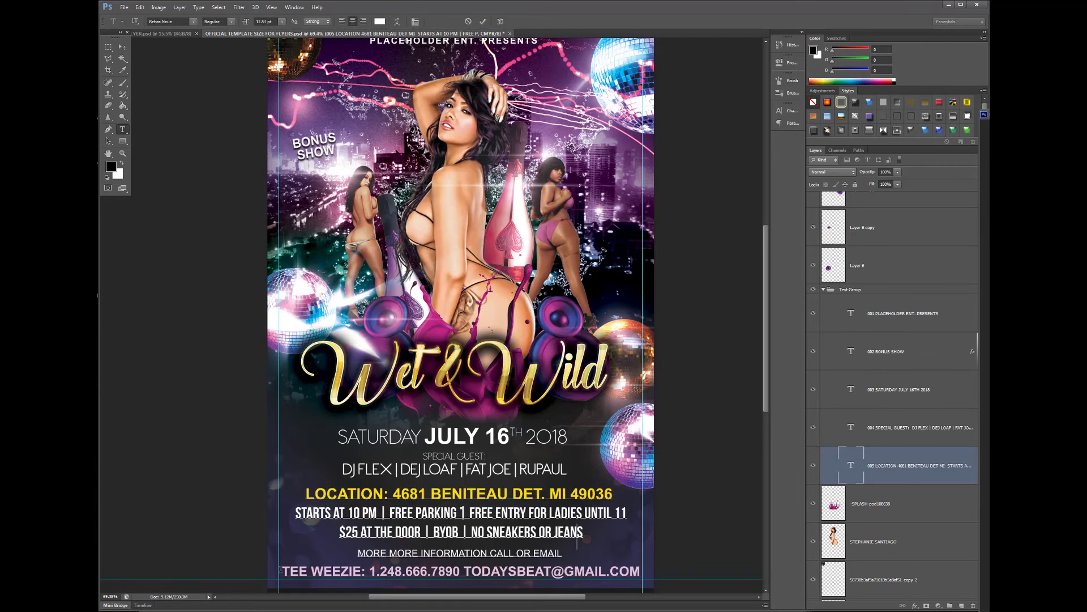
left_click(379, 21)
left_click(772, 418)
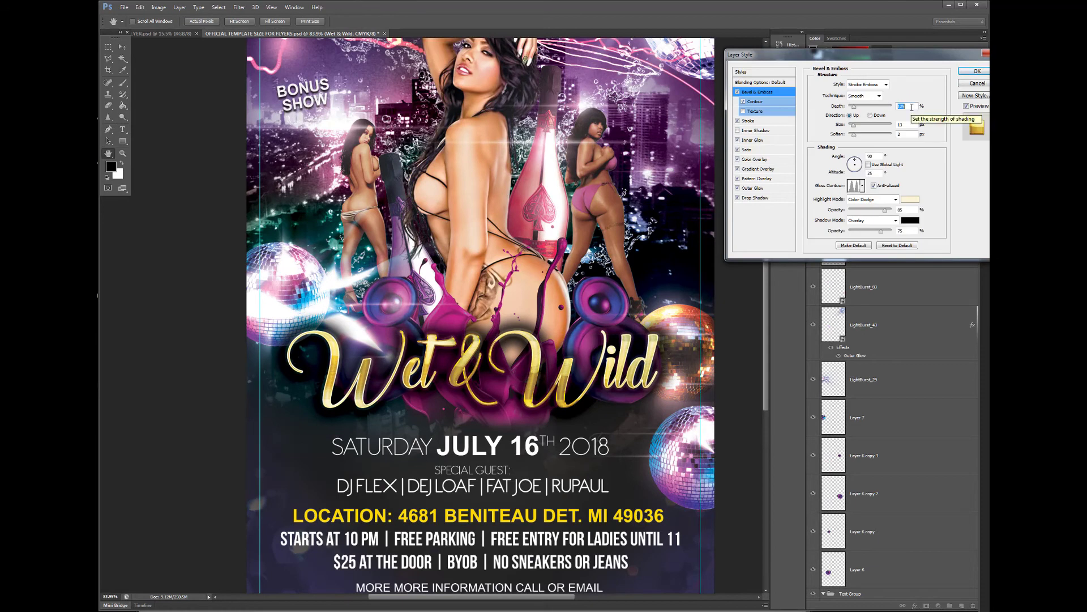
Step: Review the title's Stroke, Inner Glow, Pattern Overlay and Drop Shadow settings
left_click(745, 121)
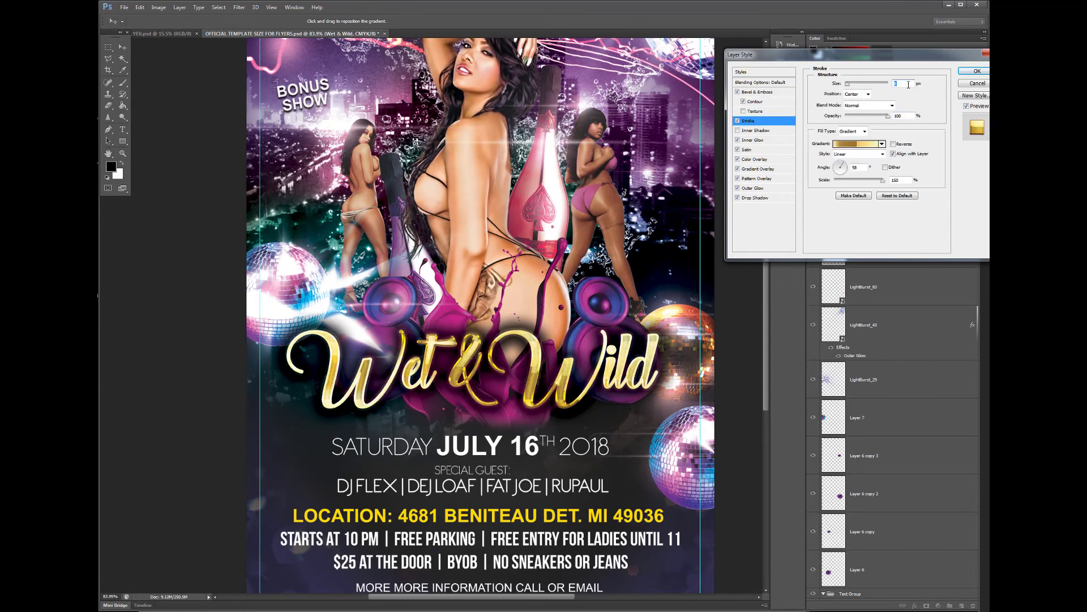
left_click(752, 140)
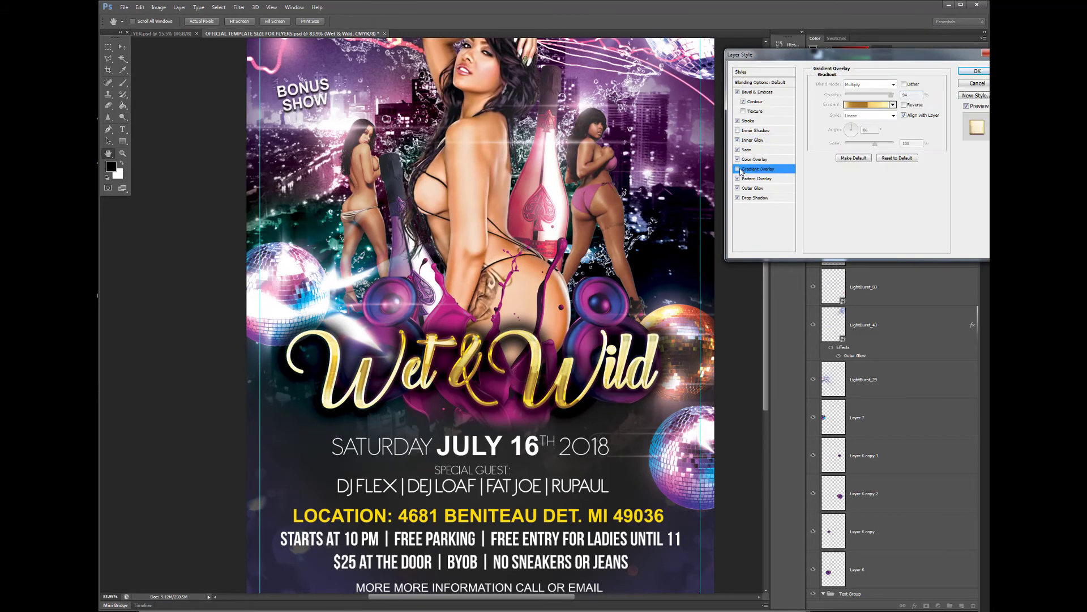
left_click(740, 179)
left_click(740, 198)
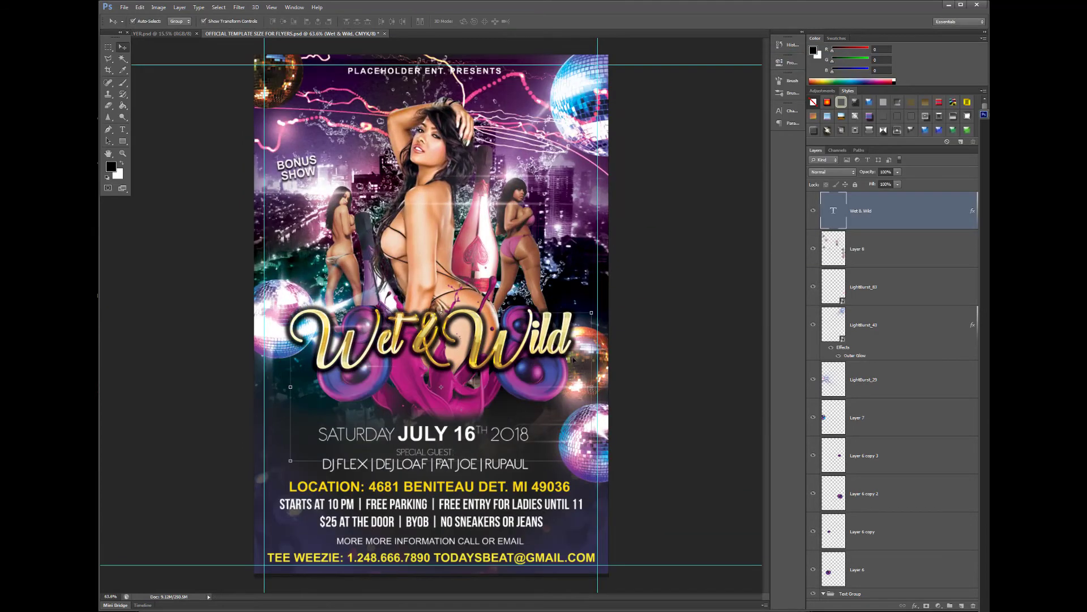
scroll(572, 359, "up", 2)
scroll(572, 359, "up", 2)
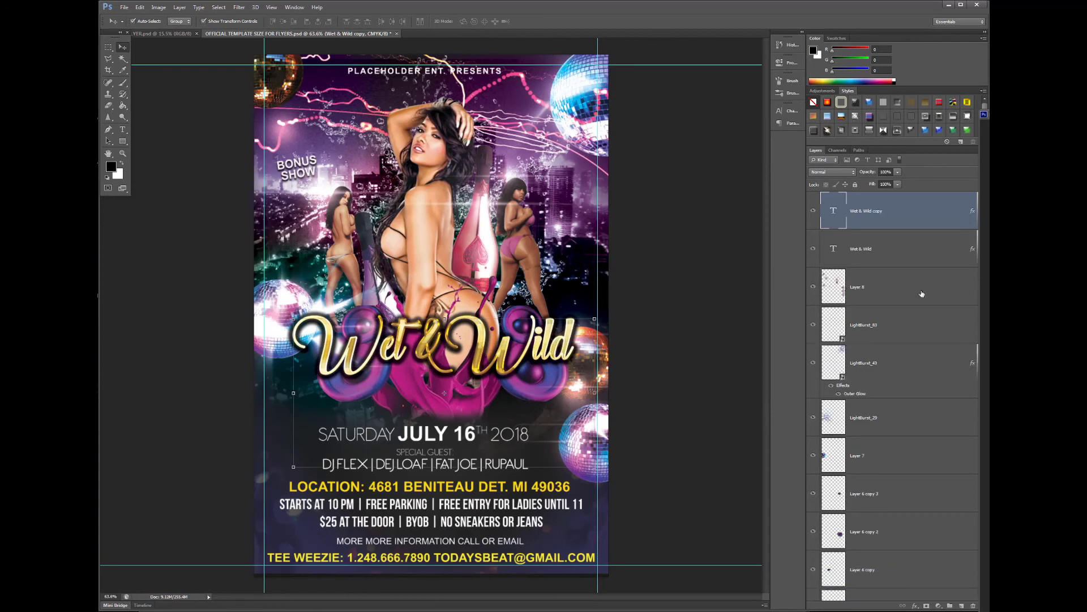
Step: Merge the title copy into a pixel layer and boost its contrast with Levels
left_click(935, 216)
key("ctrl+e")
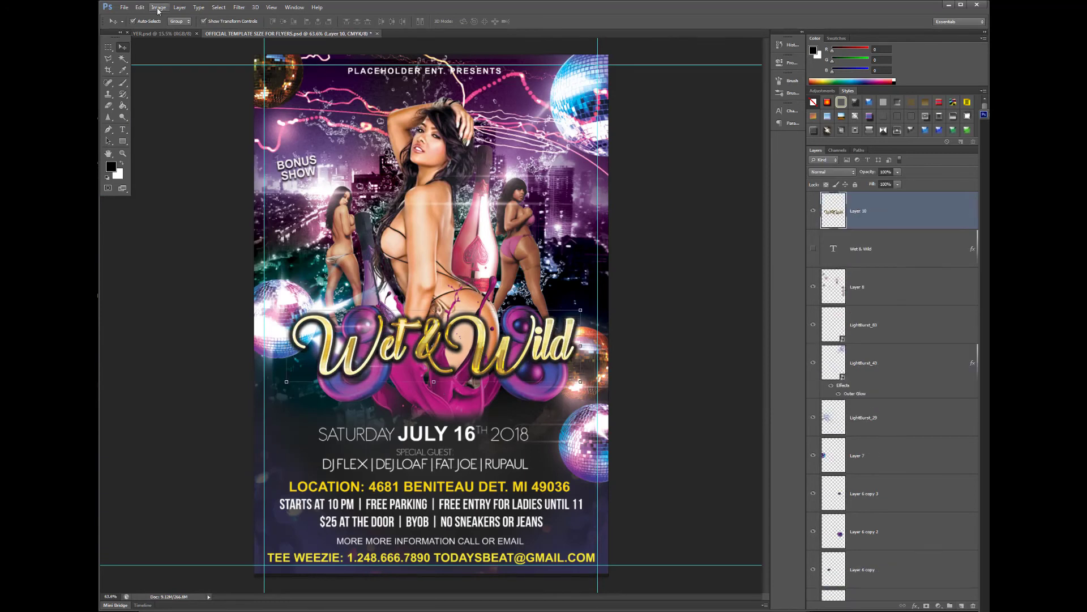
key("ctrl+l")
left_click_drag(682, 173, 727, 173)
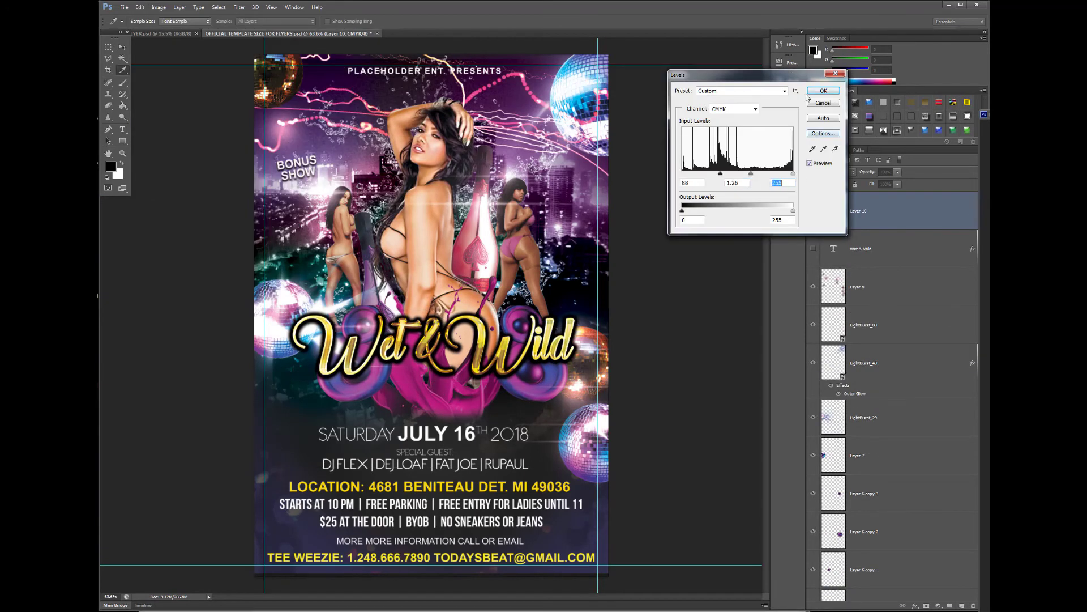
key("Return")
type("light layer")
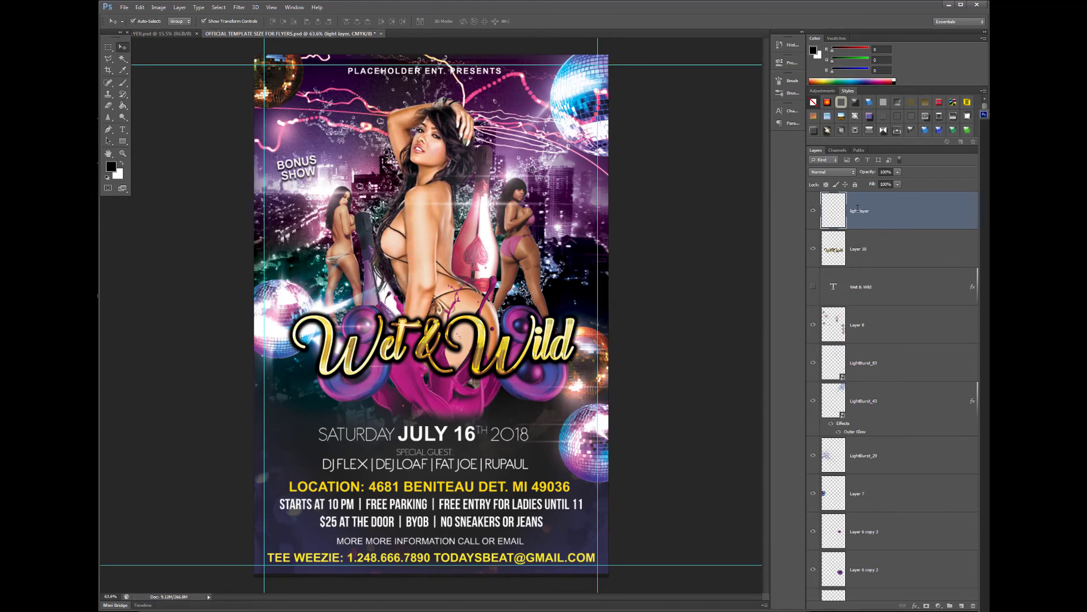
Step: Set a very large soft brush with orange paint and a Linear Dodge (Add) light layer
right_click(220, 172)
double_click(685, 320)
left_click(111, 167)
left_click(748, 340)
left_click(855, 313)
left_click(832, 171)
left_click(832, 172)
left_click(832, 260)
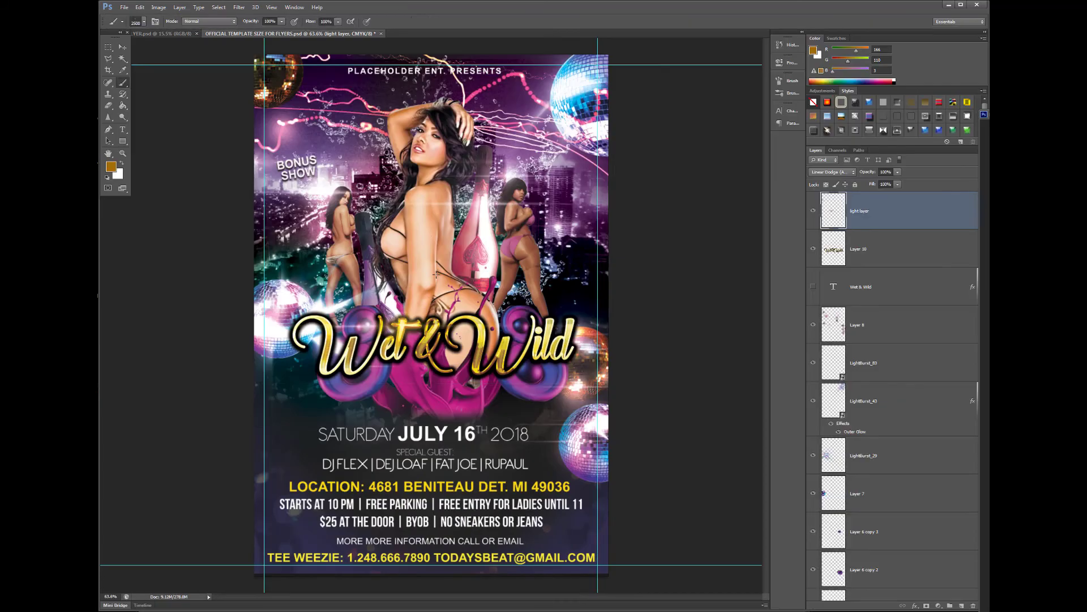
Step: Paint a thin white light streak across the flyer and sample a lighter gold from the title
key("bracketleft")
key("bracketleft")
key("bracketleft")
left_click_drag(442, 269, 571, 266)
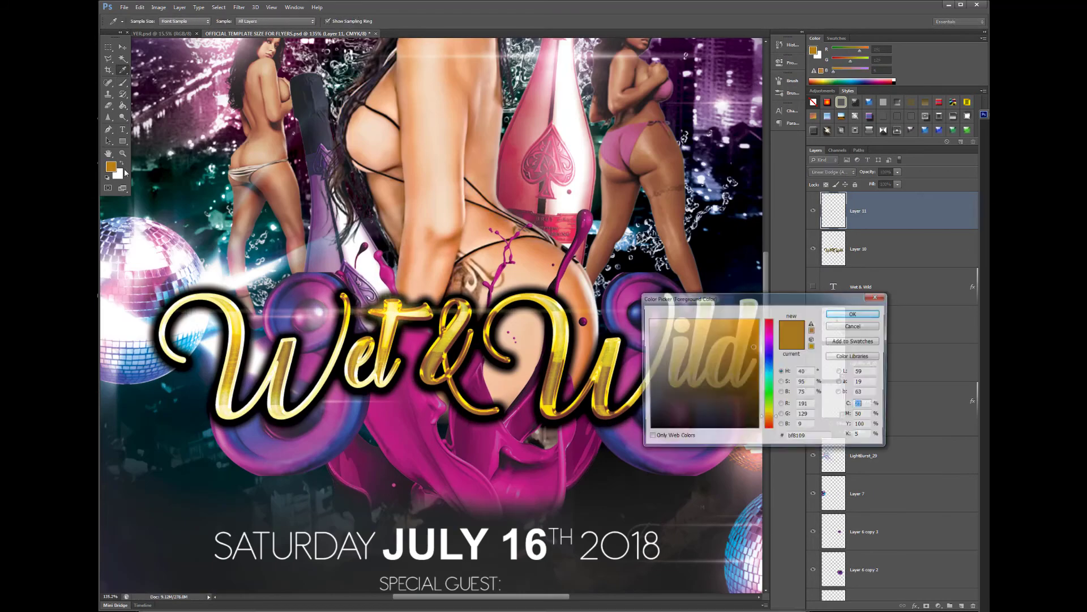
left_click(509, 287)
key("Return")
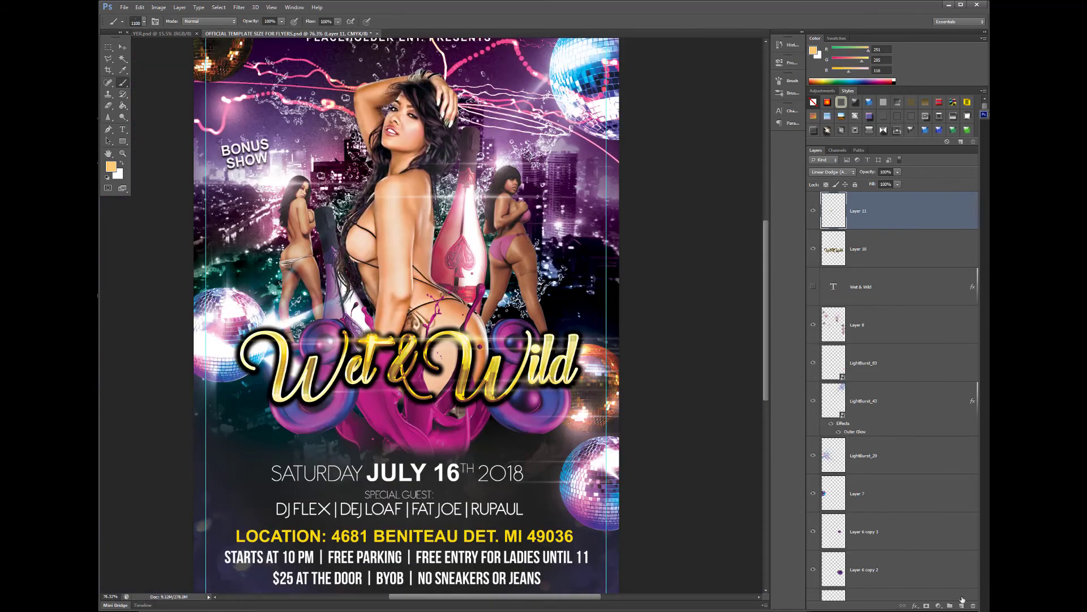
Step: Add a new layer named 'highlights'
left_click(962, 605)
double_click(858, 210)
type("highlights")
key("Return")
Step: Open the LightBurst_40 image from the light-burst folder
left_click(124, 8)
left_click(134, 25)
double_click(447, 187)
double_click(628, 283)
Step: Place the LightBurst_40 flare into the flyer, then rotate and shrink it over the title
left_click(289, 34)
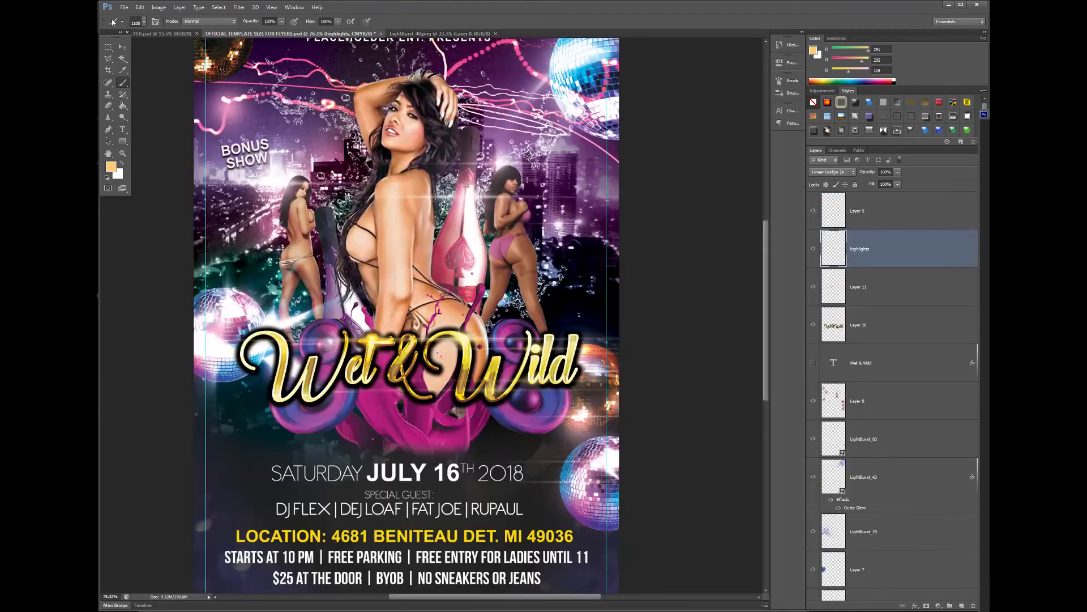
left_click_drag(509, 284, 395, 349)
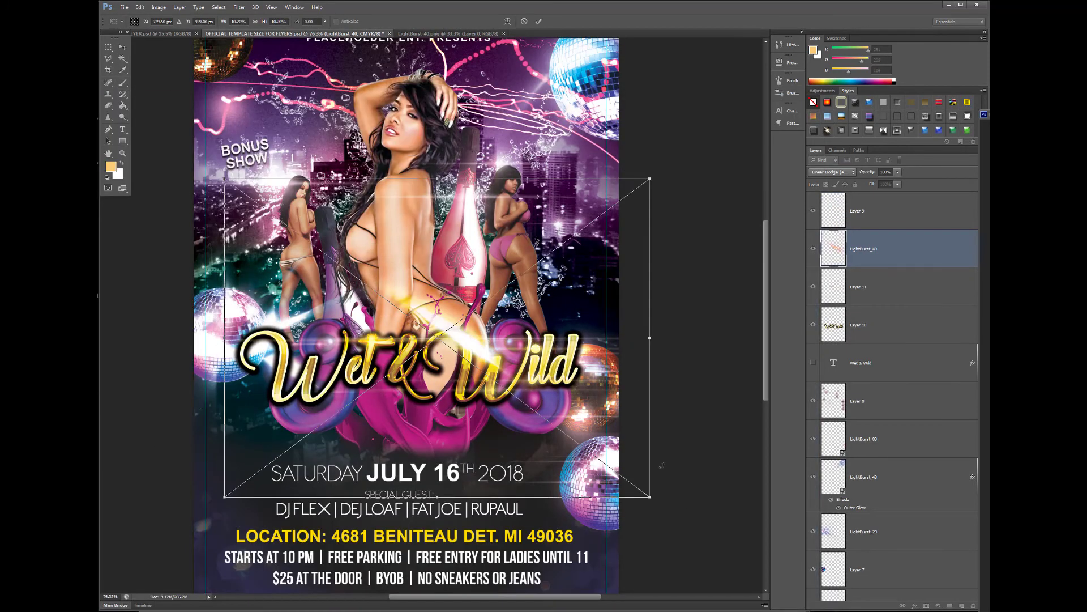
left_click_drag(712, 355, 417, 270)
key("Return")
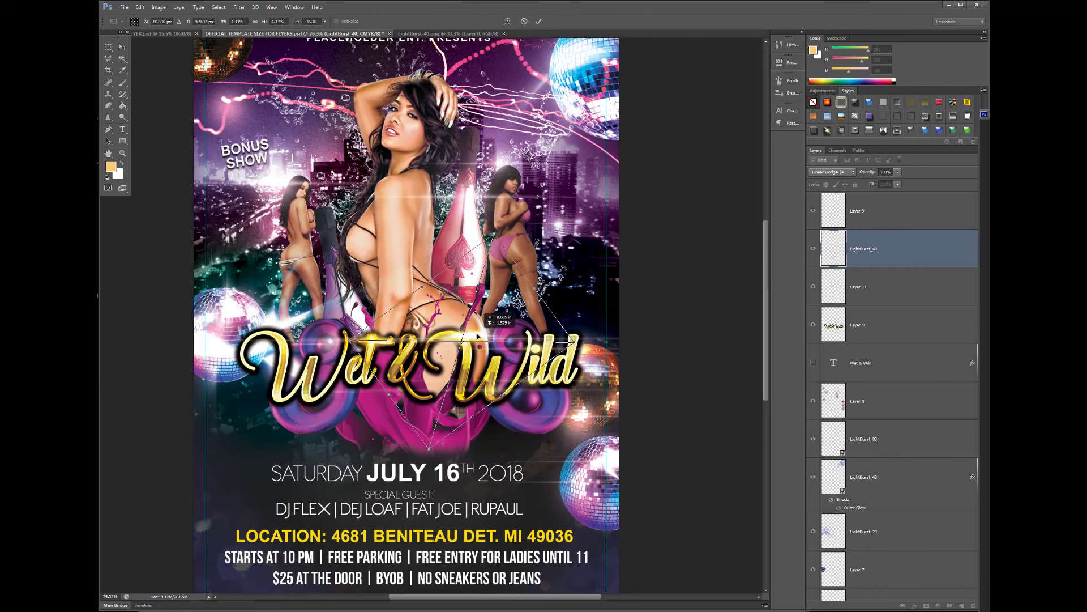
Step: Set the light burst to Color Dodge and give it an Outer Glow
key("b")
left_click(179, 7)
left_click(306, 170)
left_click(977, 71)
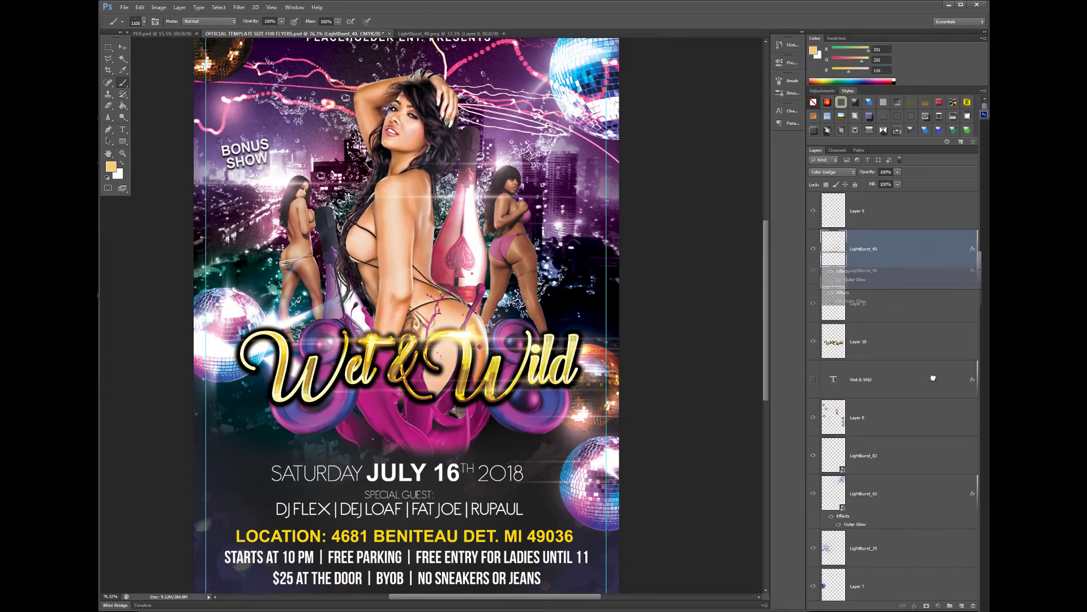
Step: Duplicate the burst twice, placing copies on the left disco ball and the title (Linear Dodge)
key("ctrl+j")
key("v")
left_click_drag(569, 404, 270, 389)
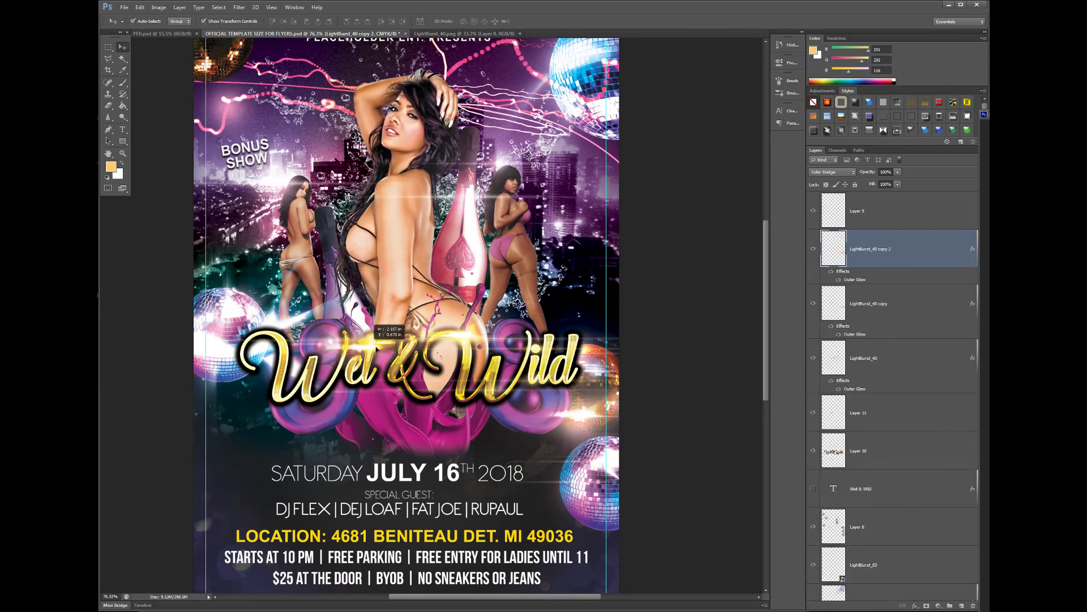
key("ctrl+j")
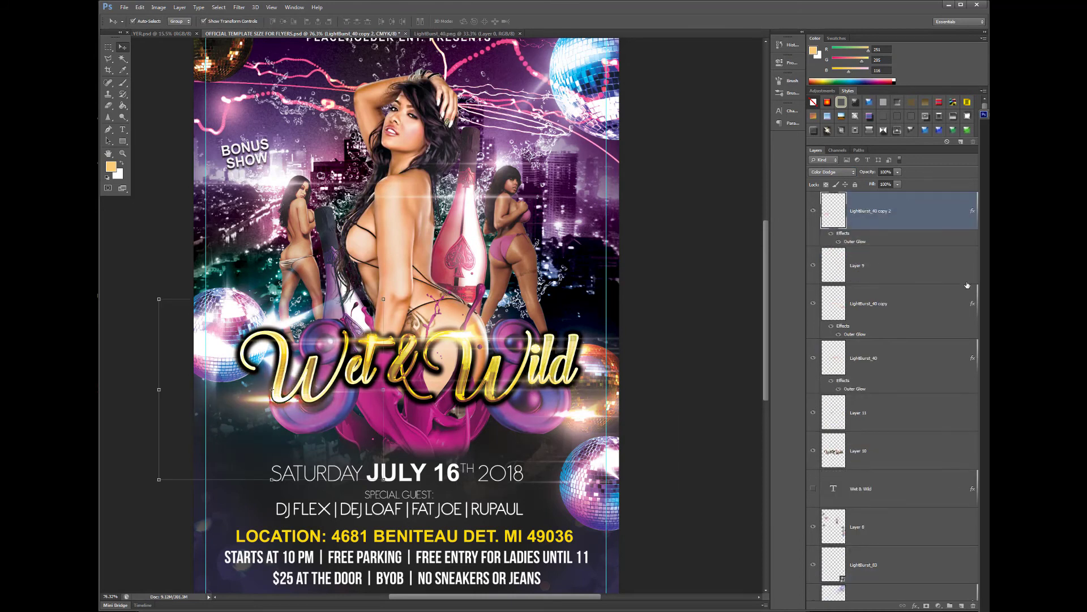
key("shift+plus")
mouse_move(259, 339)
left_mouse_down()
mouse_move(289, 374)
mouse_move(430, 363)
left_mouse_up()
Step: Set up the Brush tool with a gold paint colour and an adjusted brush size
key("b")
right_click(383, 267)
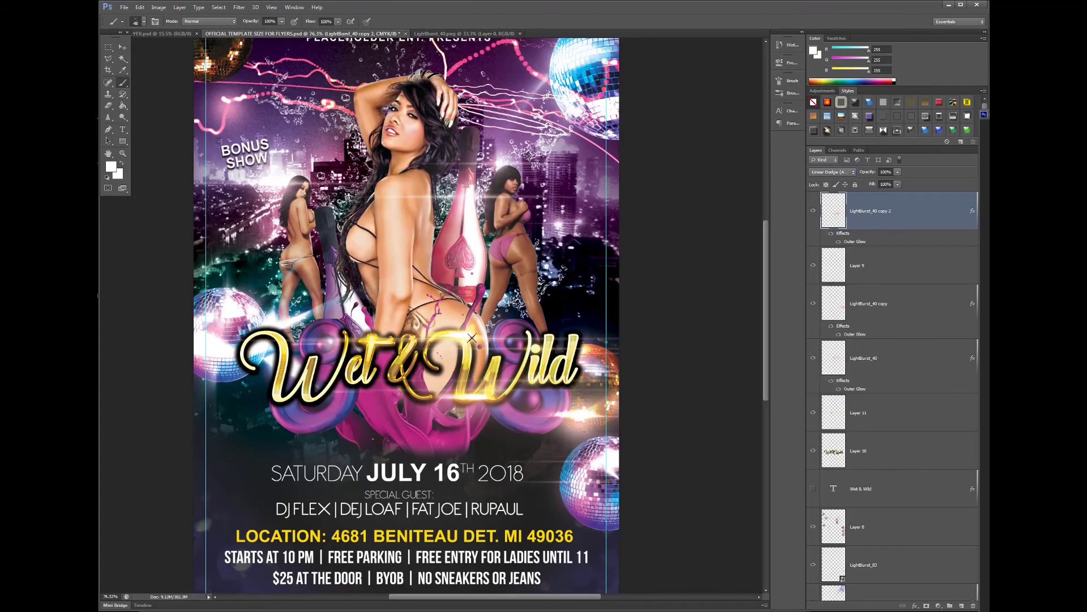
key("bracketleft")
key("bracketleft")
key("bracketleft")
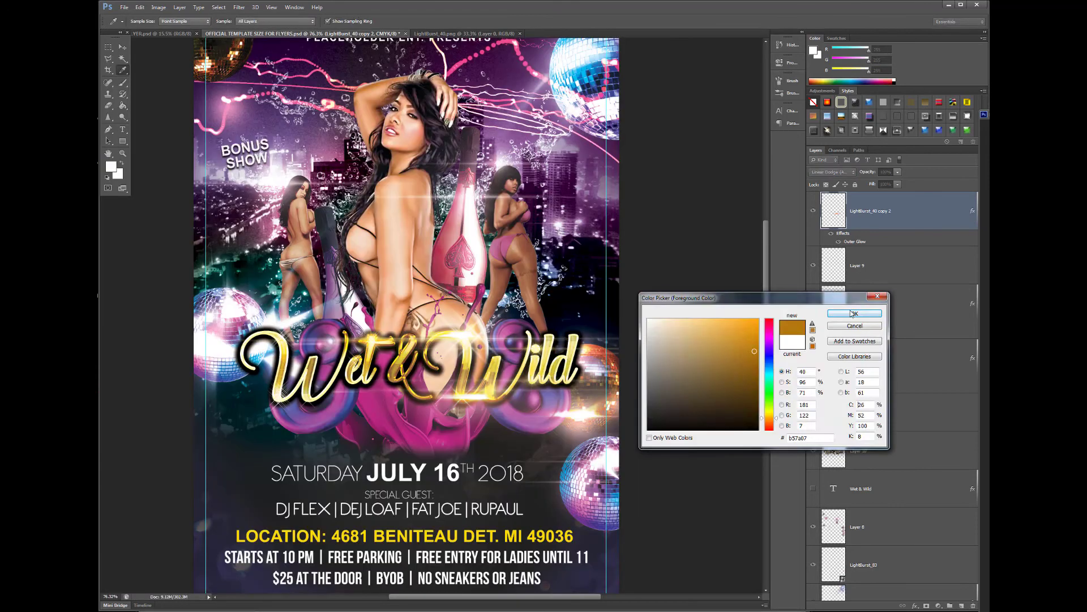
left_click(279, 400)
key("Return")
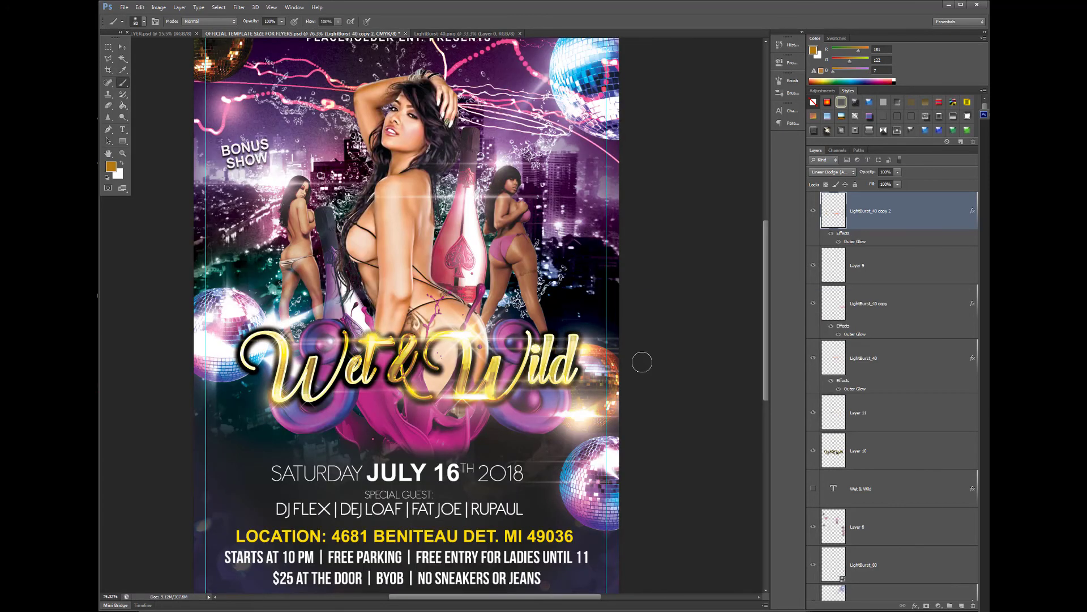
key("bracketright")
key("bracketright")
key("bracketright")
key("bracketright")
key("bracketright")
key("bracketright")
Step: Type 'SATURDAYS' on a new text line below the Wet & Wild title
scroll(652, 376, "down", 1)
scroll(652, 376, "down", 1)
left_click(858, 451)
key("t")
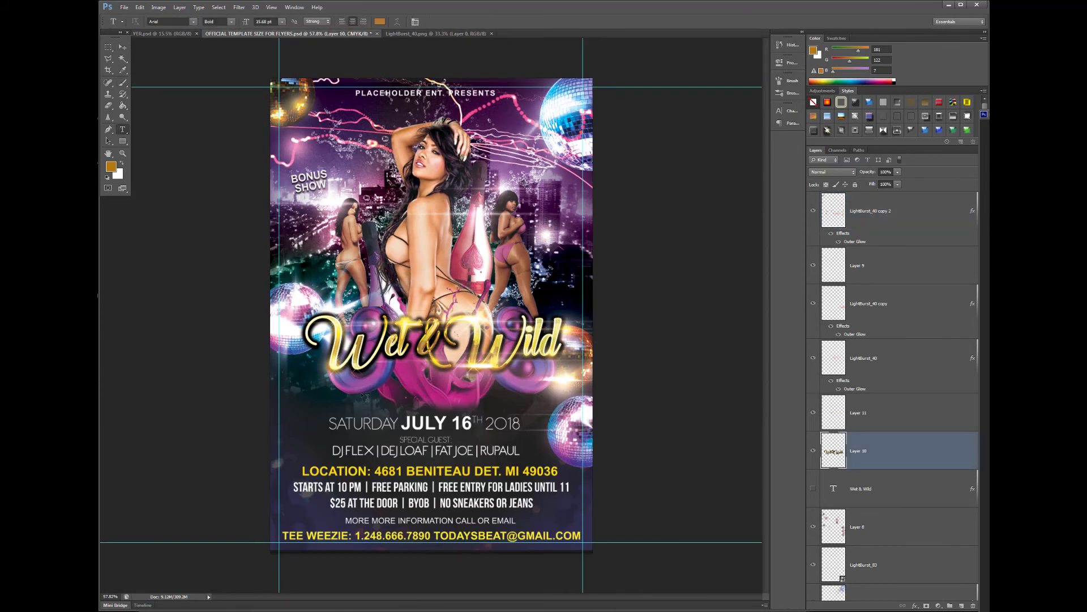
left_click(361, 391)
type("SATURDAYS")
key("ctrl+Return")
Step: Give SATURDAYS a condensed bold font and paste the title's layer style onto it
left_click(193, 20)
left_click(215, 313)
key("v")
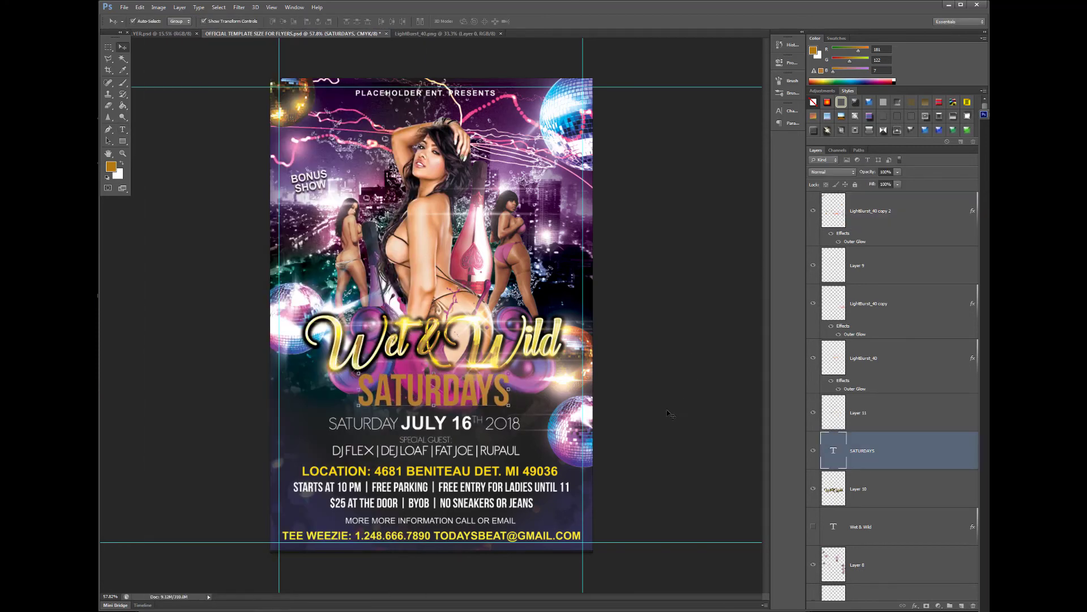
left_click(817, 491)
right_click(913, 523)
right_click(927, 448)
key("Escape")
Step: Zoom out to the whole flyer and set SATURDAYS to the BigNoodleTitling font
left_click(431, 340)
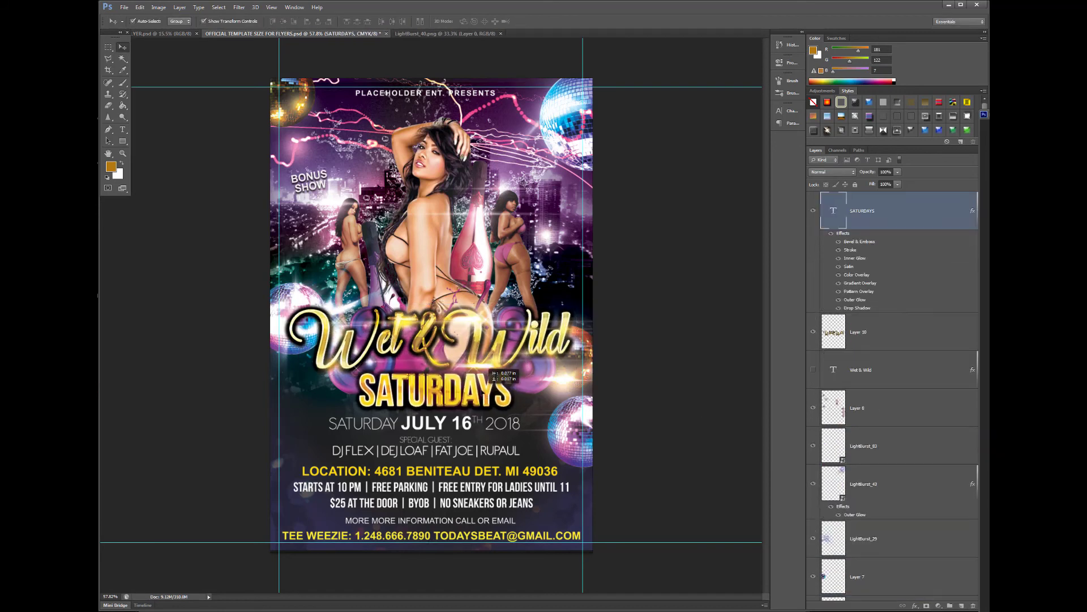
key("ctrl+minus")
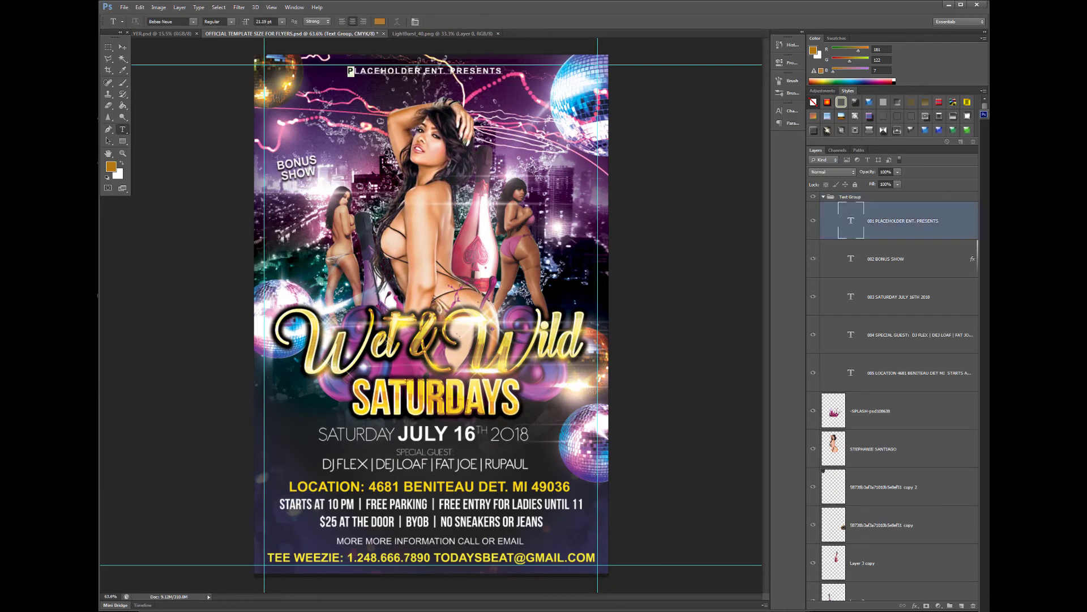
left_click(194, 22)
left_click(243, 294)
key("ctrl+Return")
key("v")
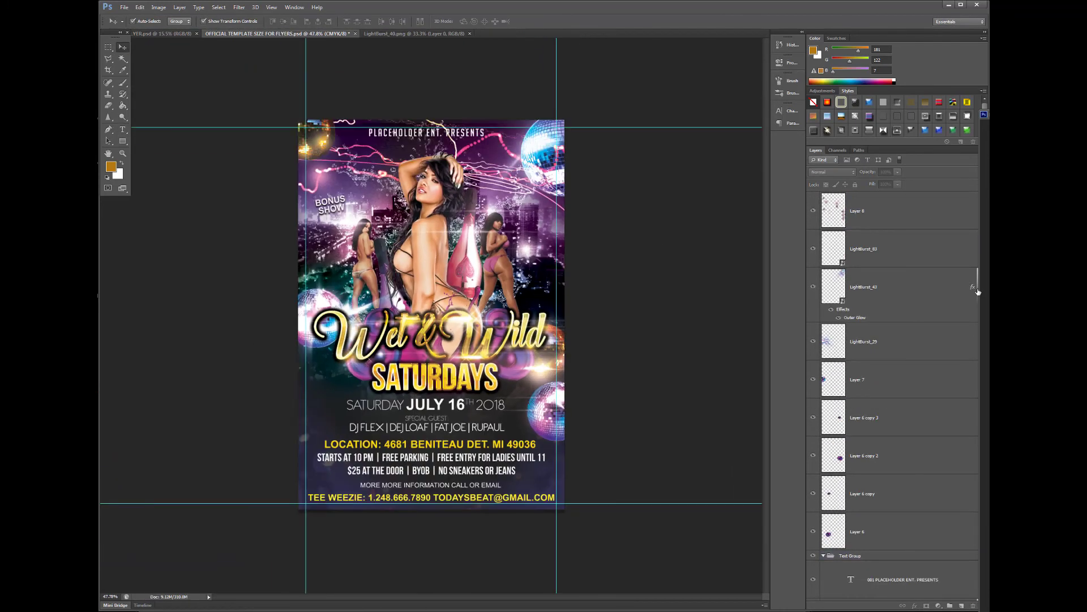
Step: Darken the flyer with a Levels adjustment layer and move the pink bottle higher
left_click(939, 606)
left_click(957, 397)
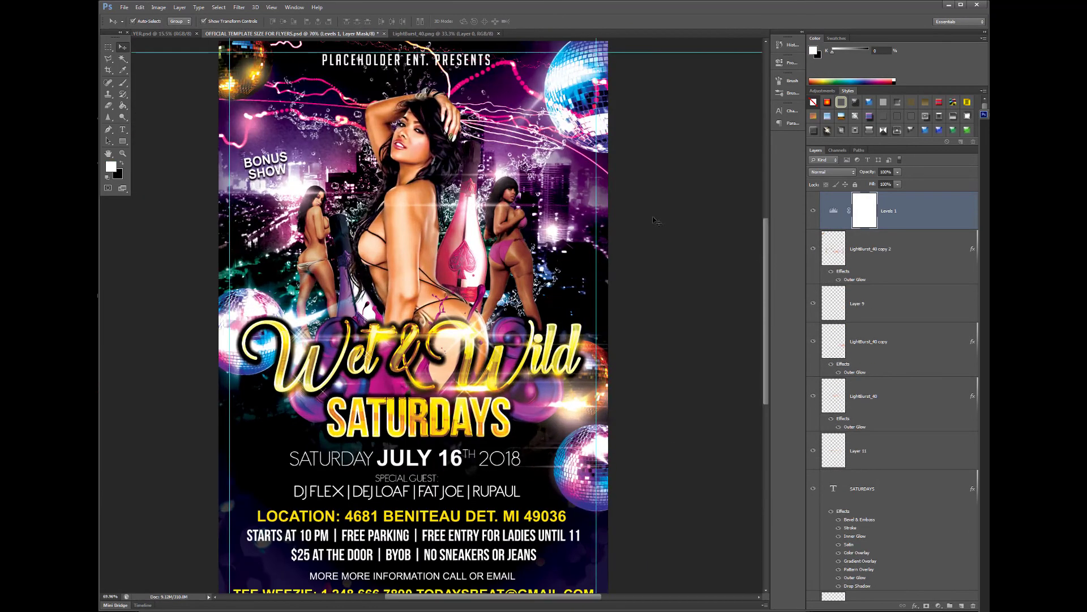
left_click(389, 295)
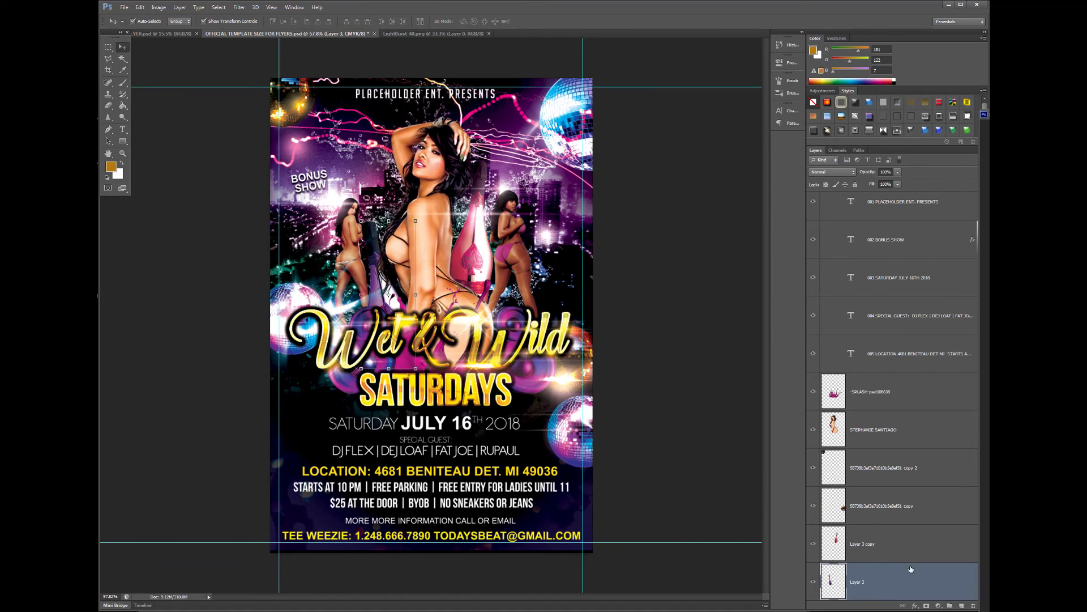
left_click(702, 334)
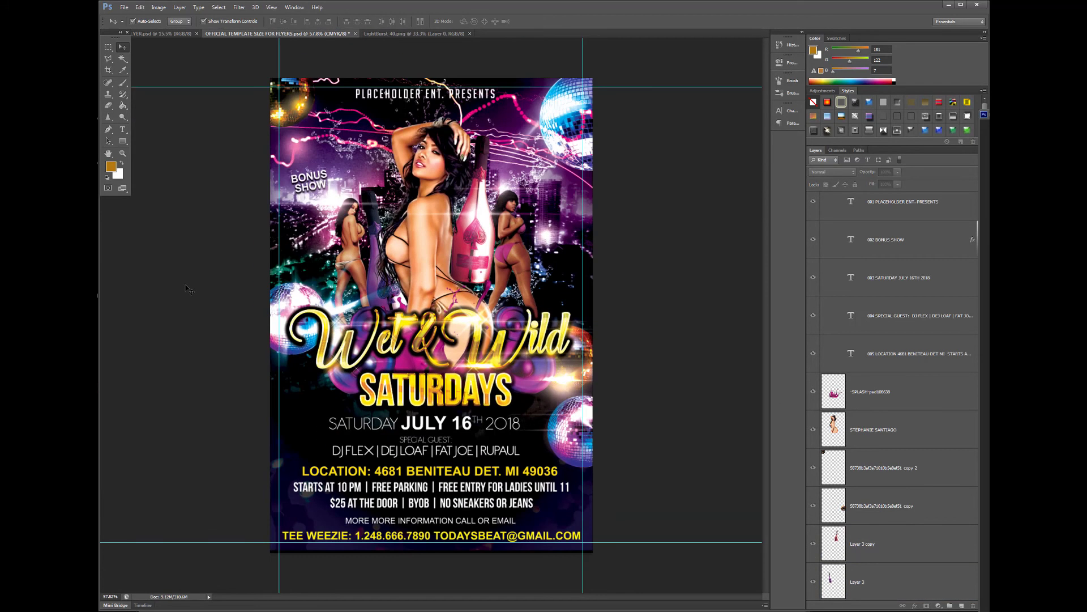
Step: Try the Magic Wand colour selection and dismiss the resulting error message
left_click(180, 7)
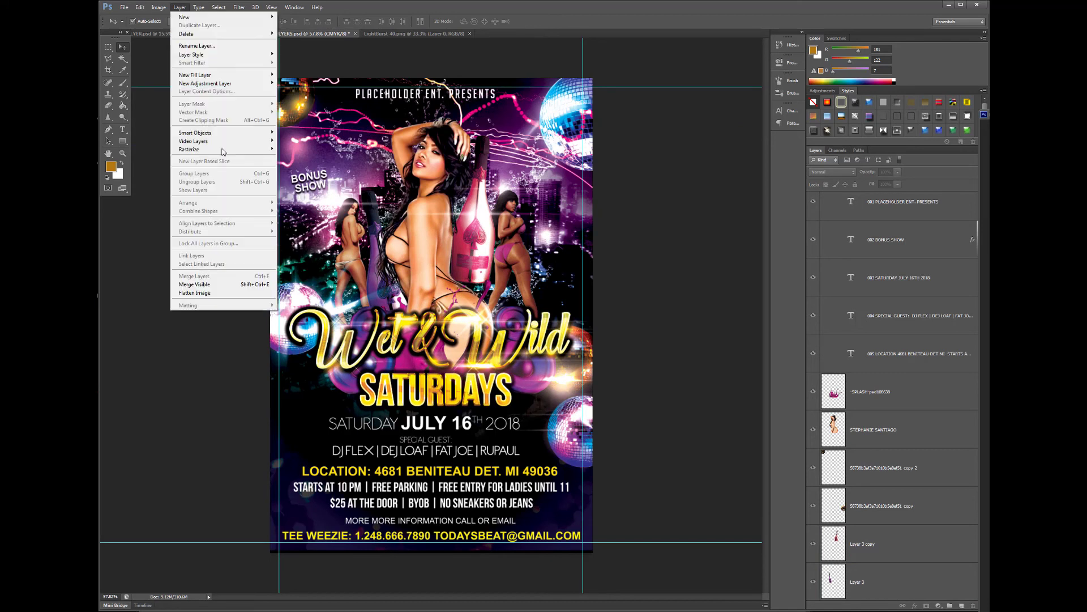
key("Escape")
key("w")
left_click(448, 232)
key("Return")
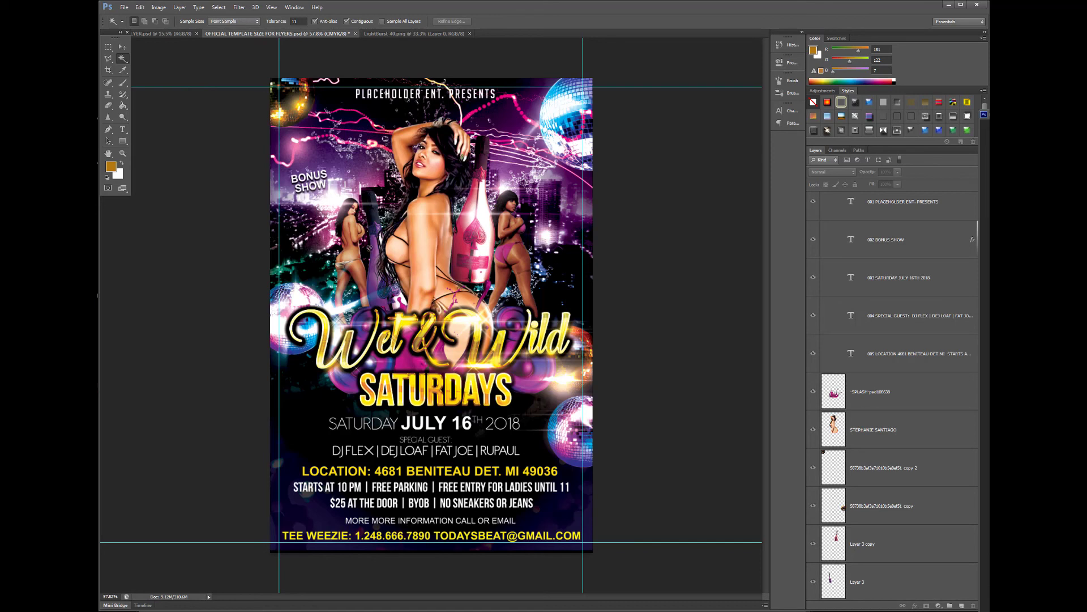
Step: Recolour the location text line pink using the Character colour picker
double_click(851, 353)
left_click(380, 21)
left_click_drag(777, 414, 778, 339)
left_click(731, 334)
key("Return")
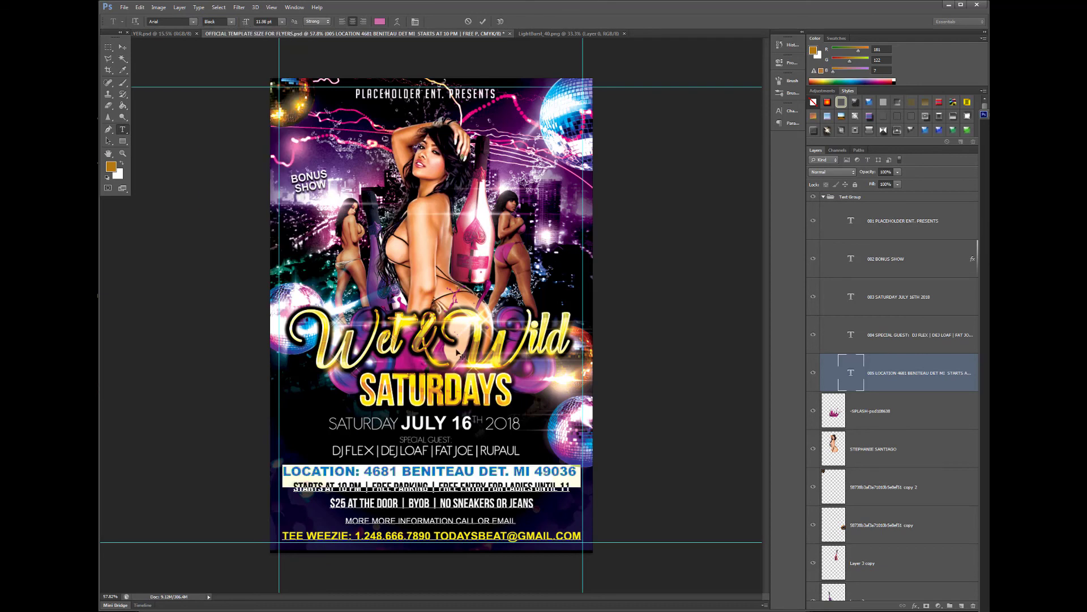
key("ctrl+Return")
key("v")
left_click(646, 286)
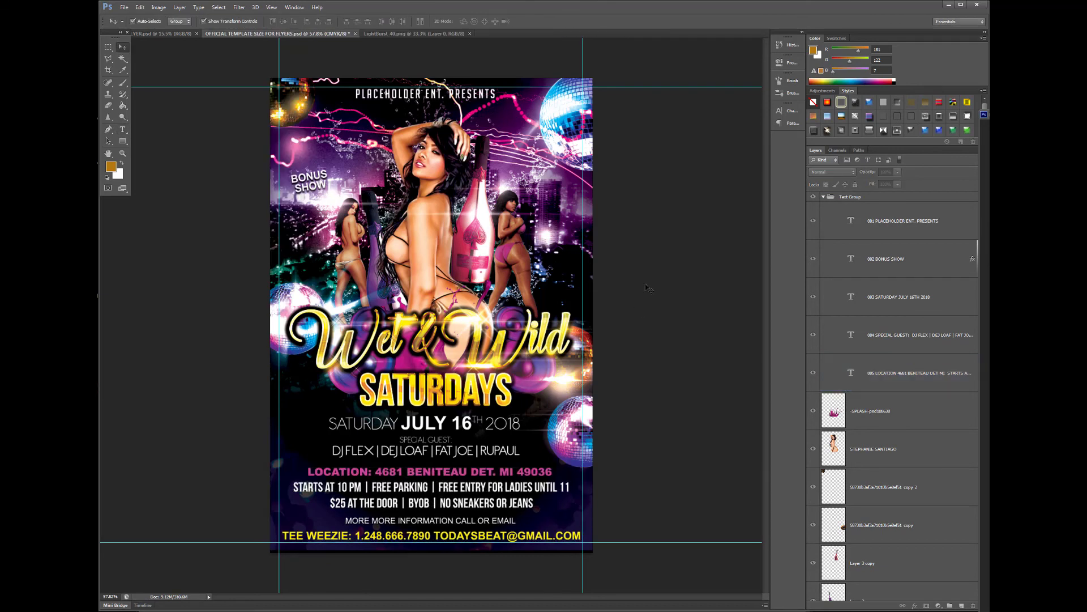